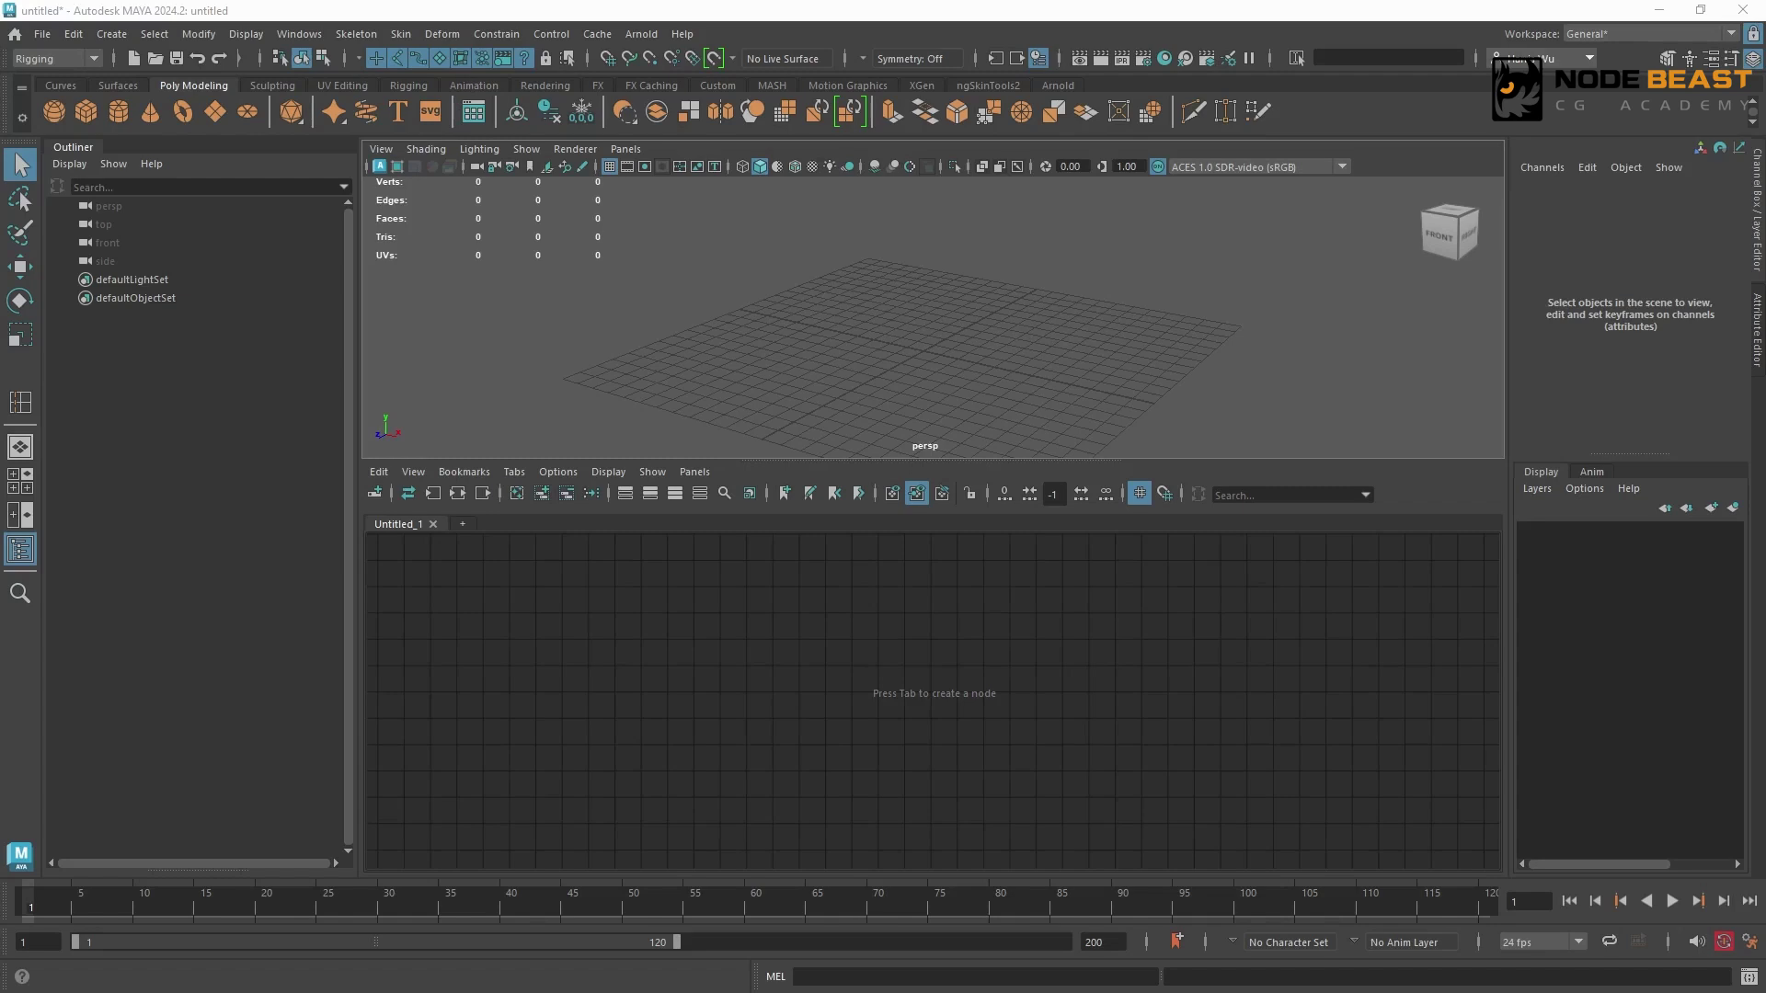
Create a polygon cylinder and inspect its transform and shape nodes in the Node Editor.
right_click_drag(929, 328, 820, 329, "shift")
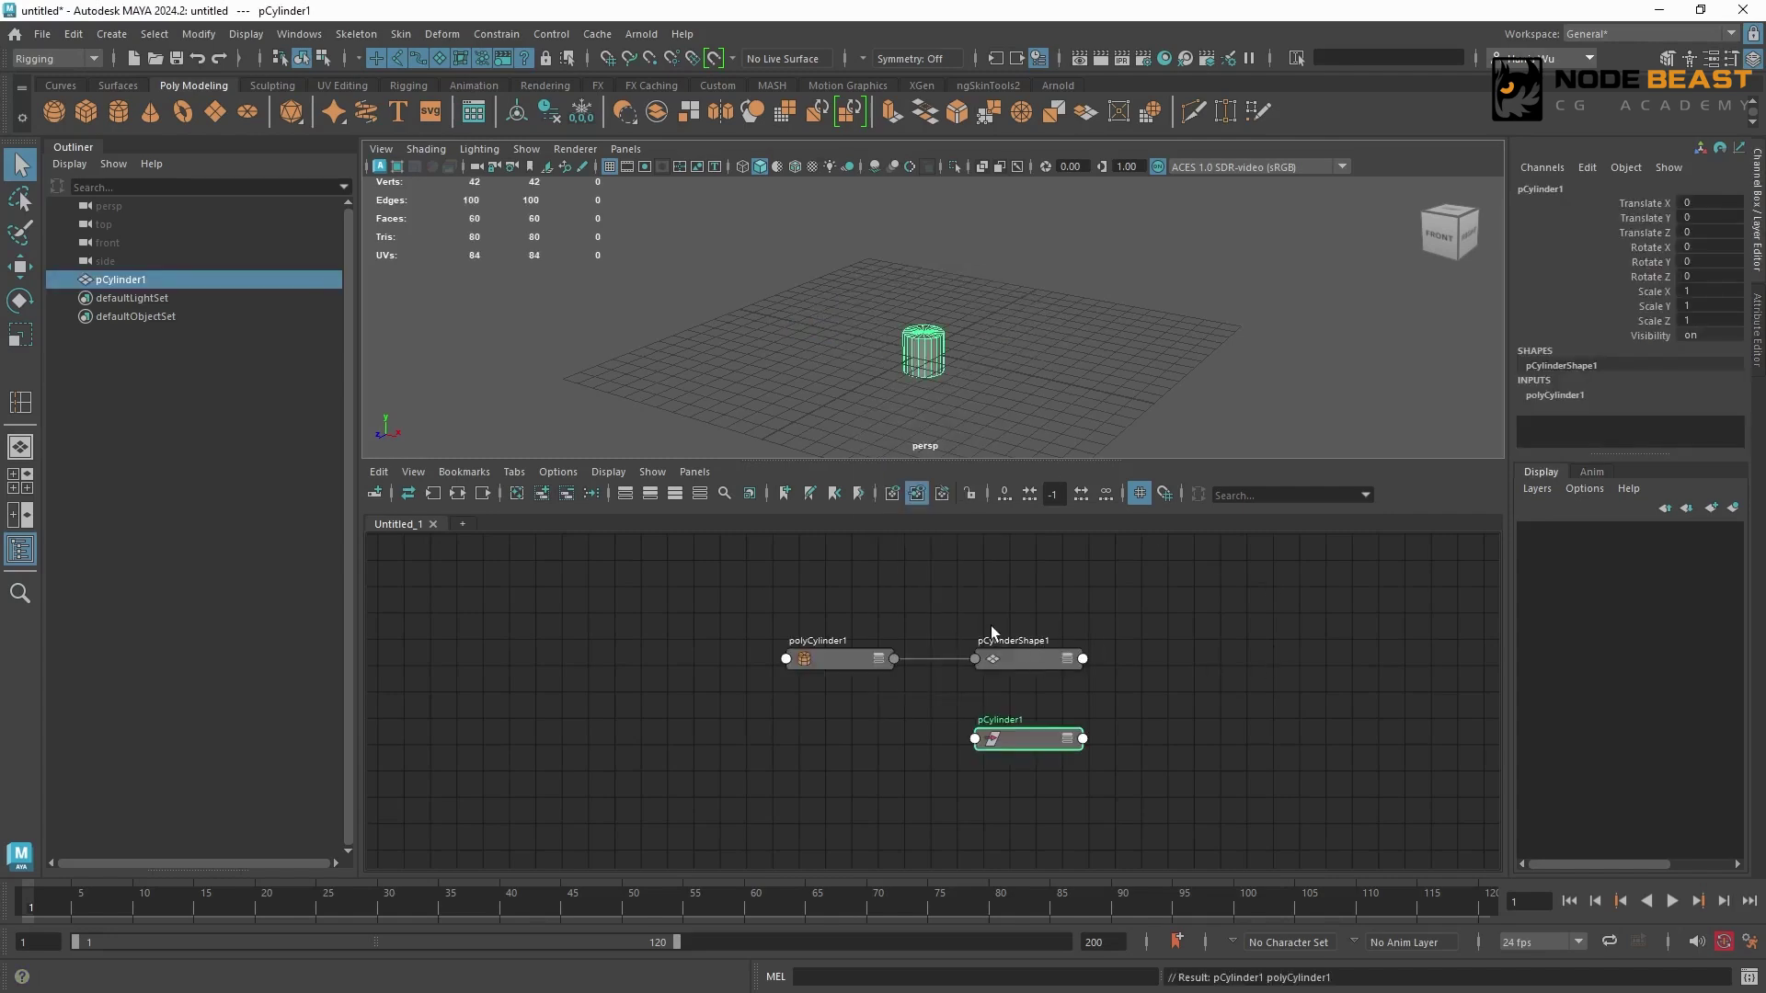
scroll(991, 626, "up", 4)
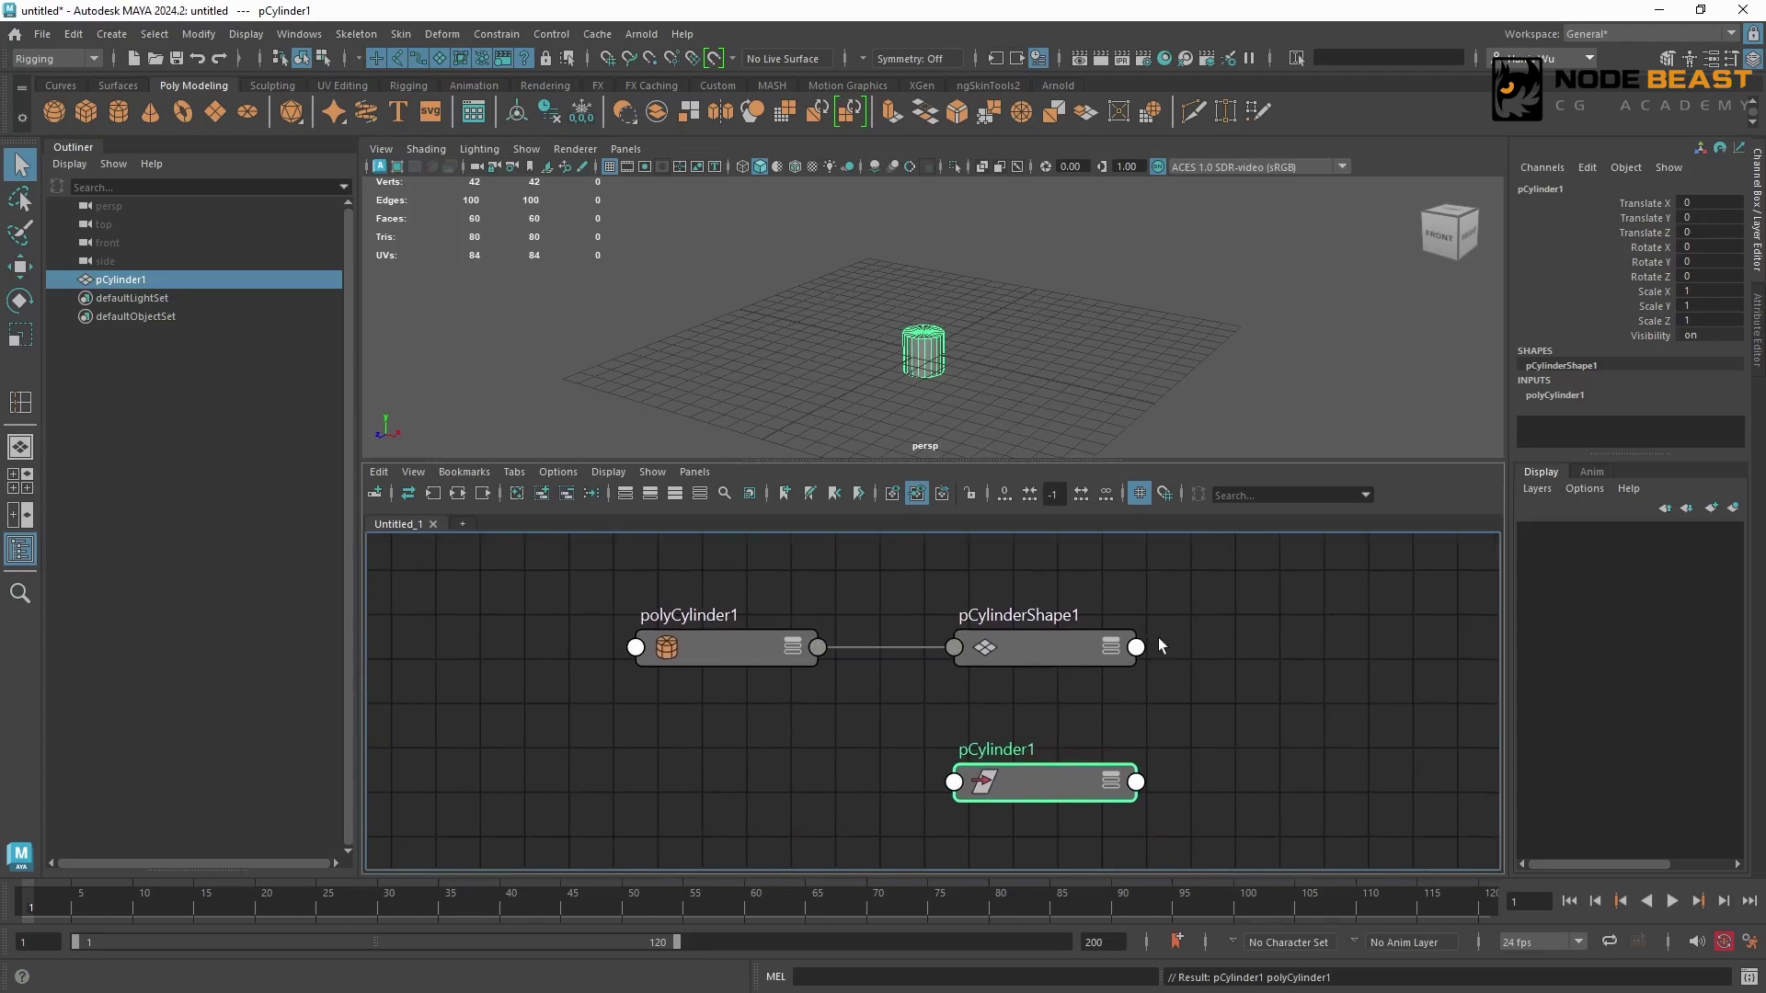
left_click(1154, 725)
left_click(1049, 781)
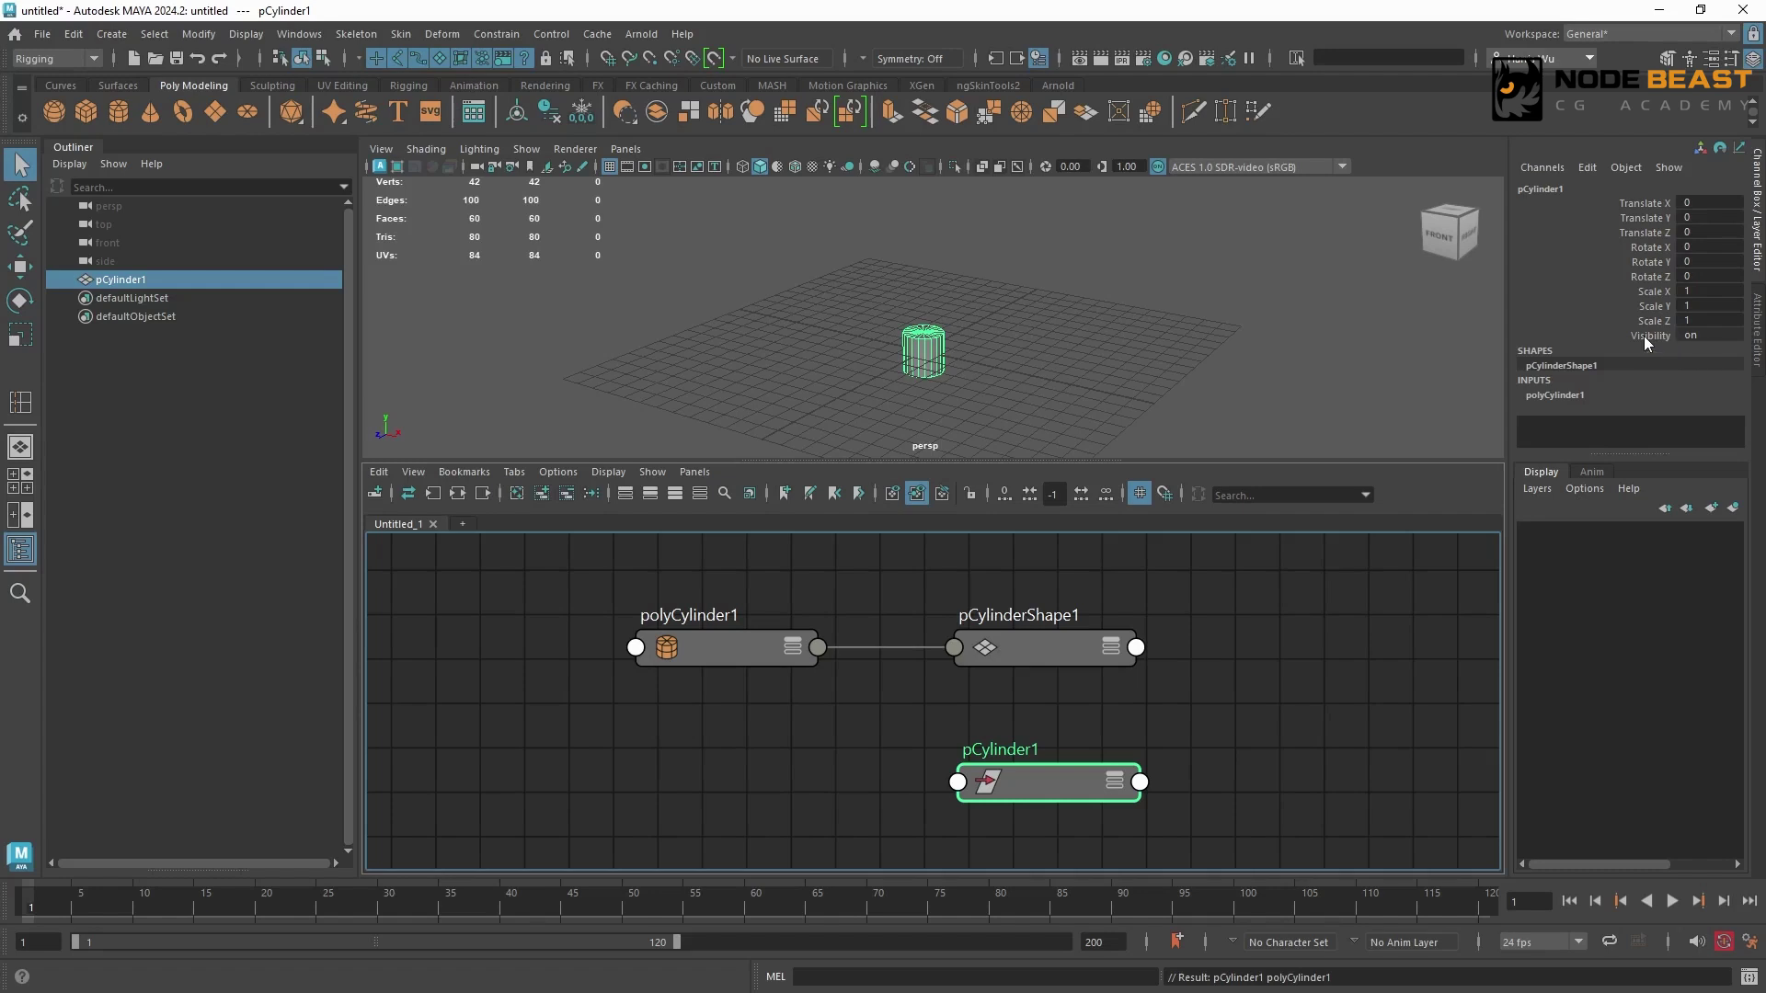
key("Down")
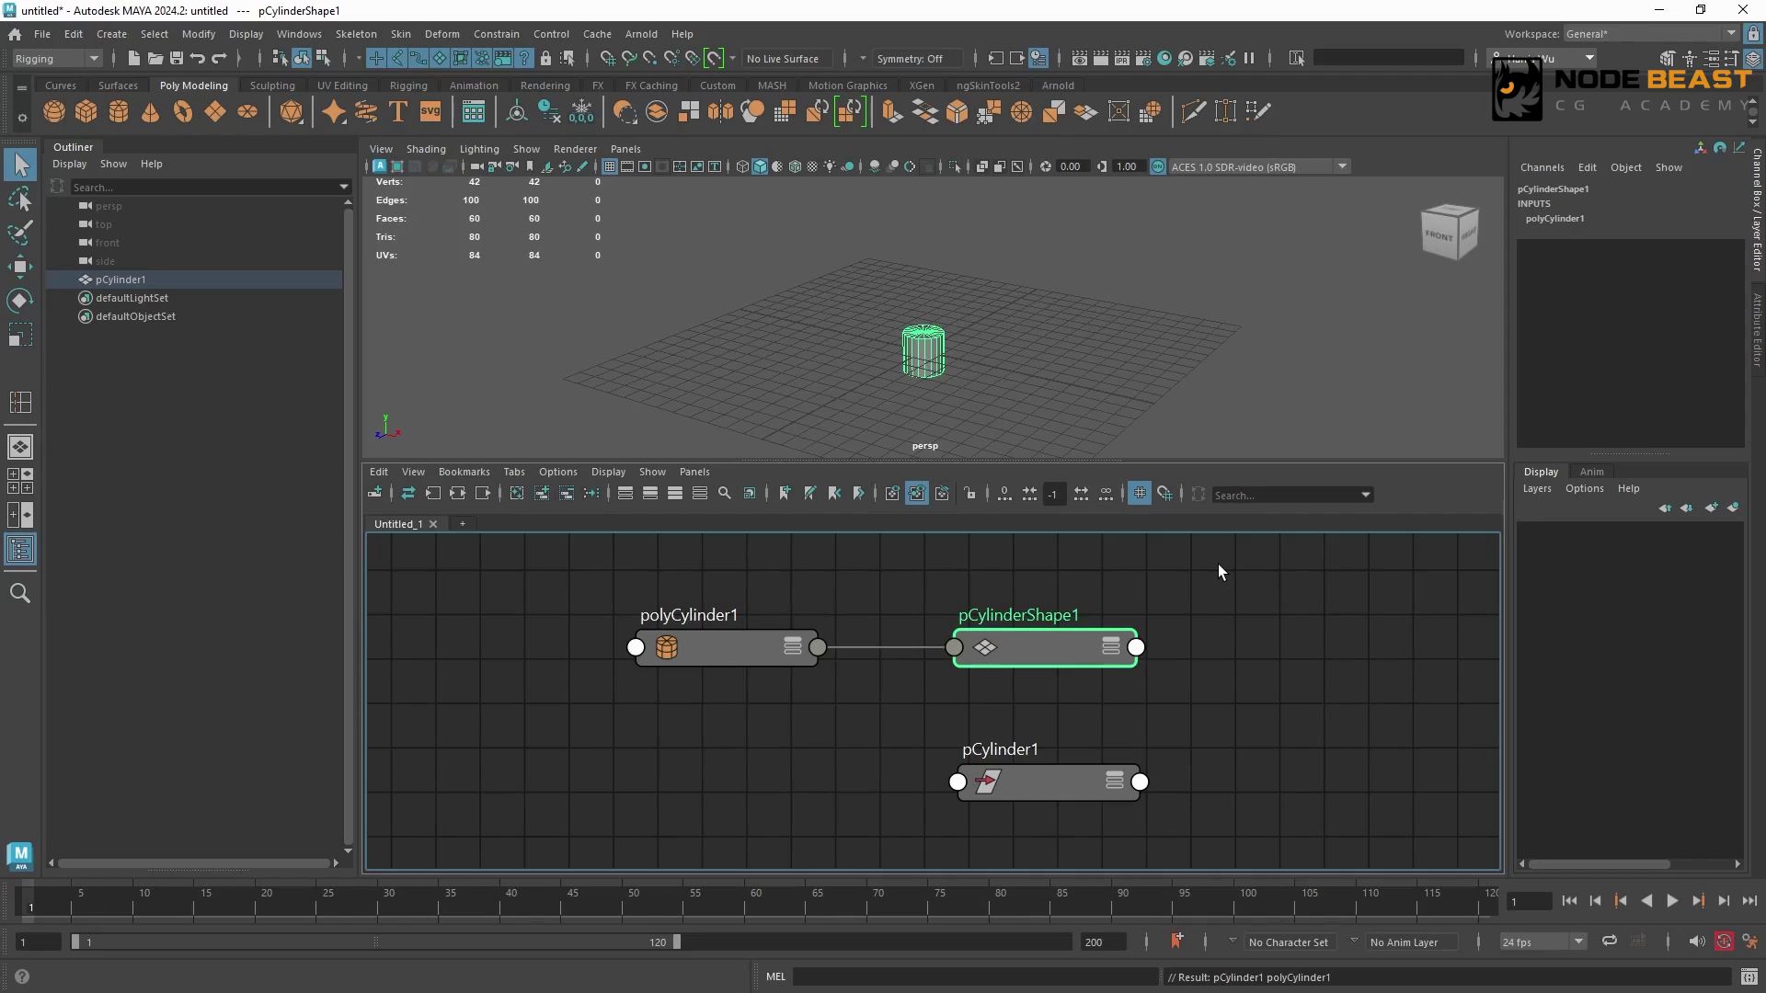
Display shape nodes in the Outliner and select the pCylinder1 transform node.
left_click(68, 163)
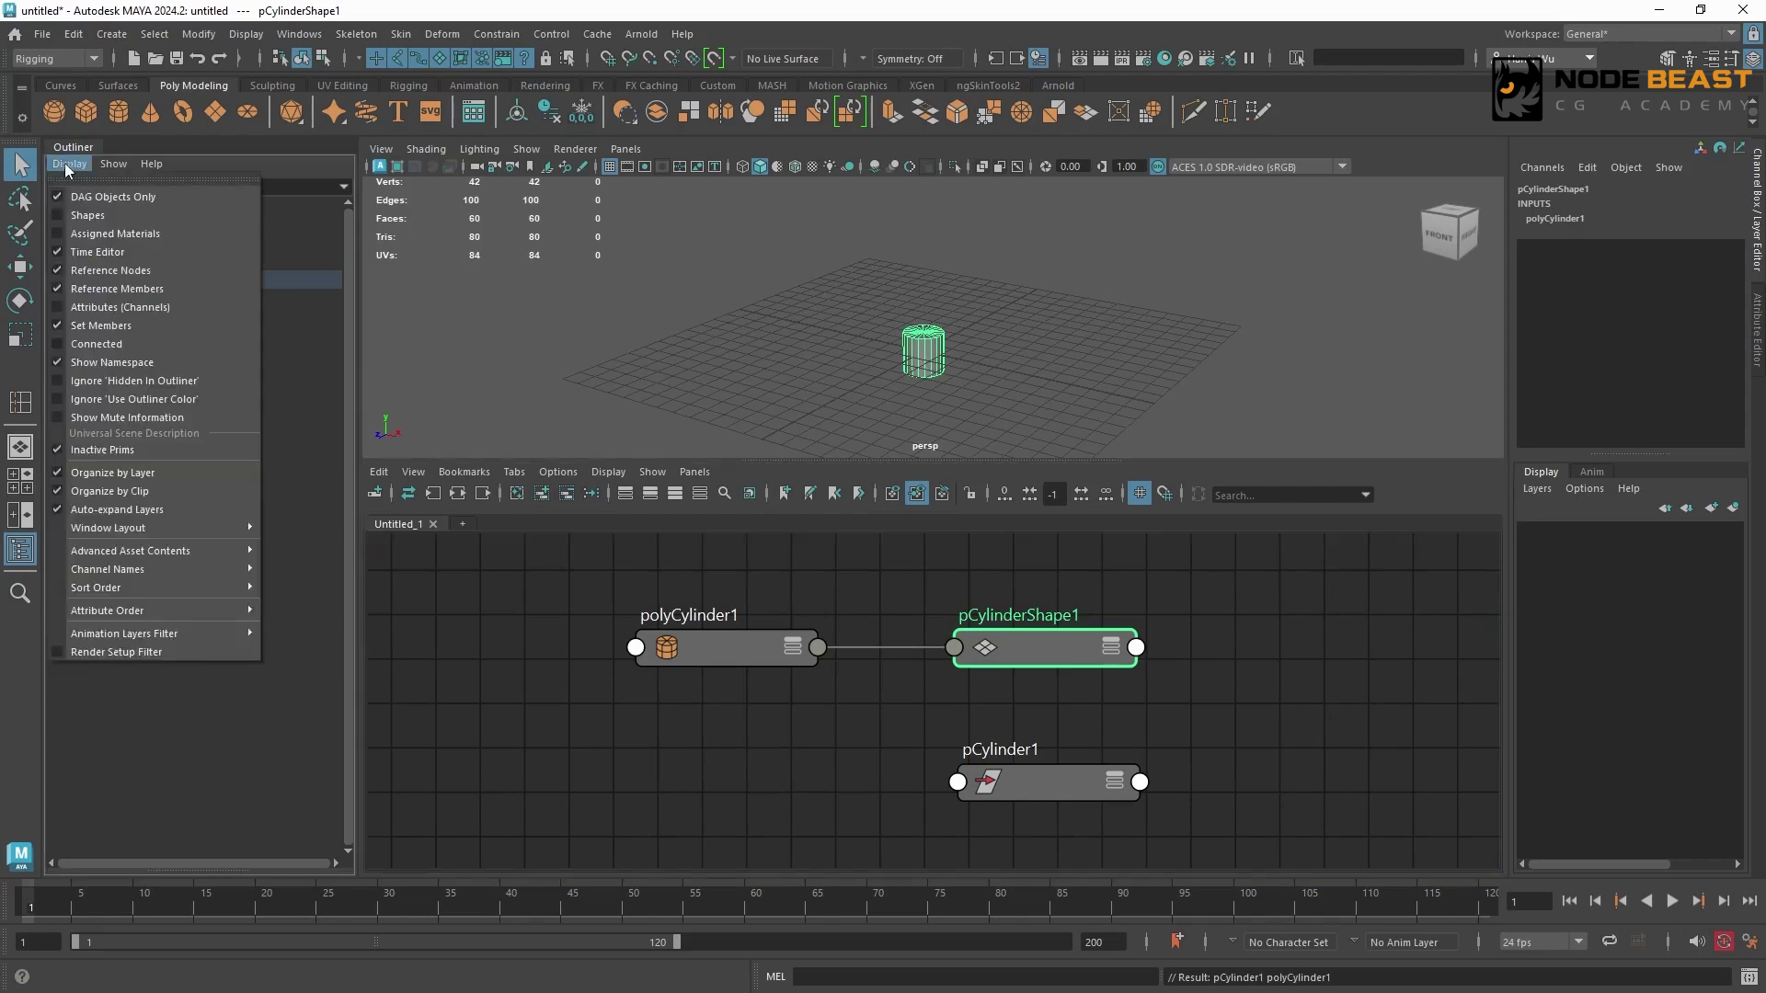
left_click(74, 217)
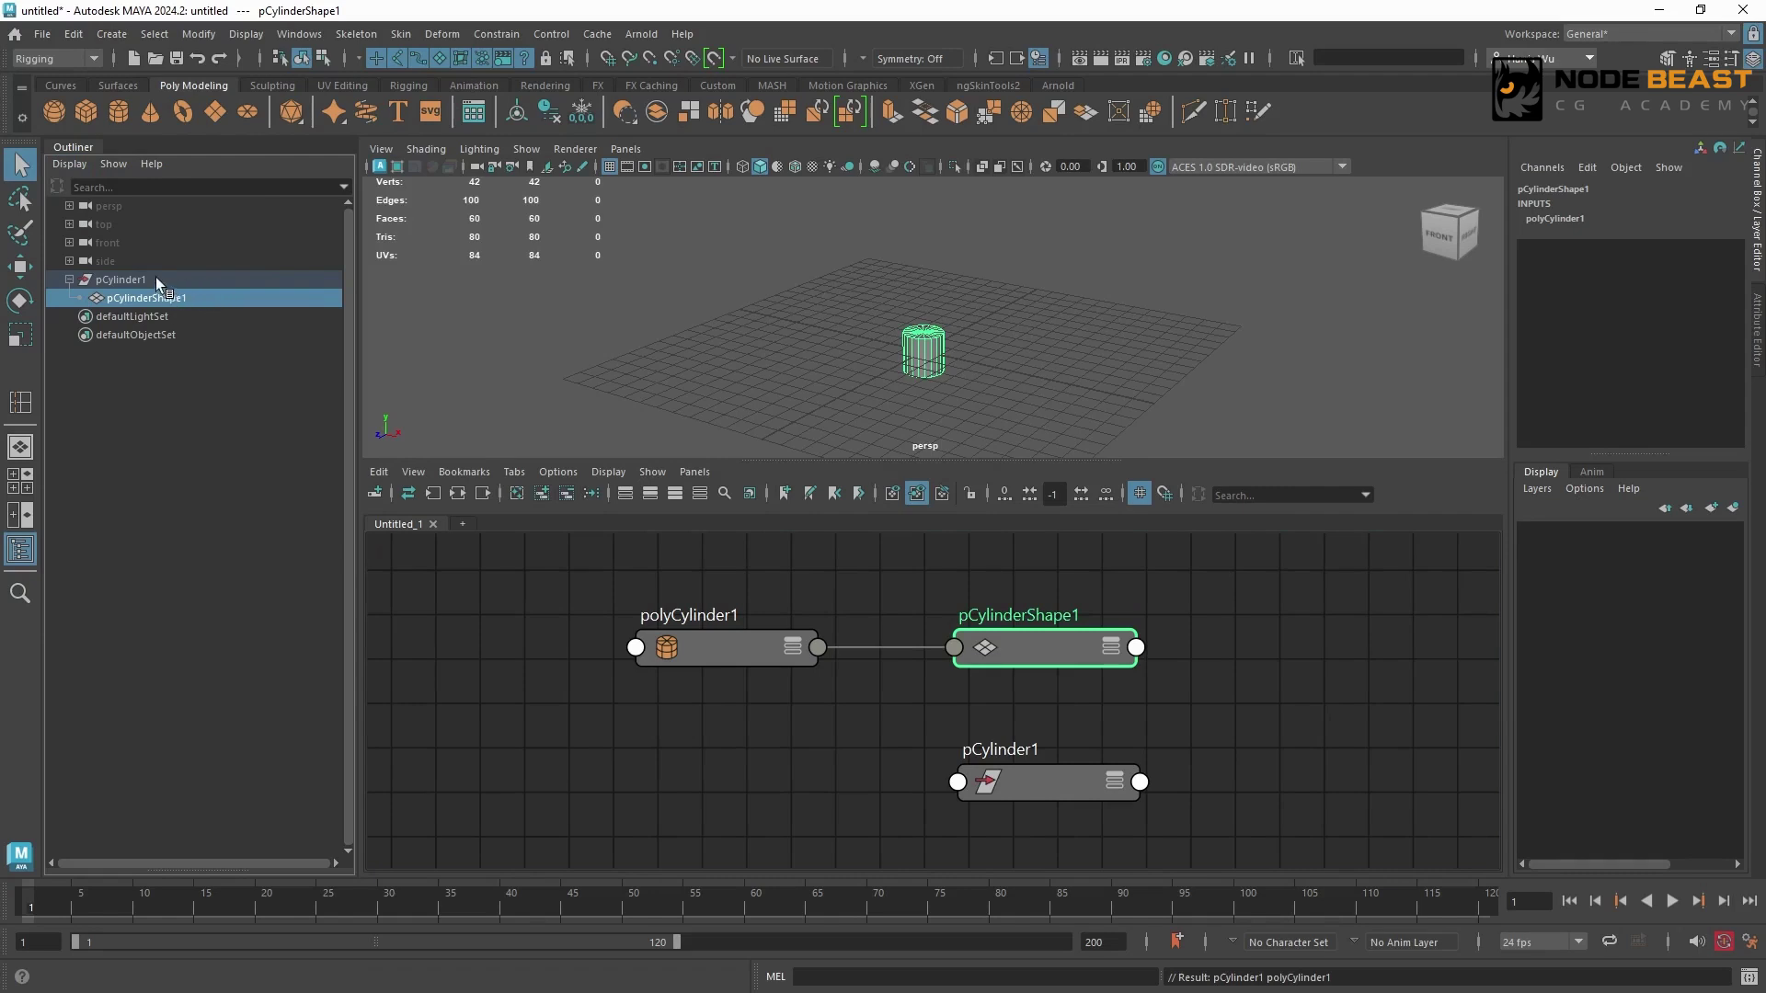
left_click(1098, 778)
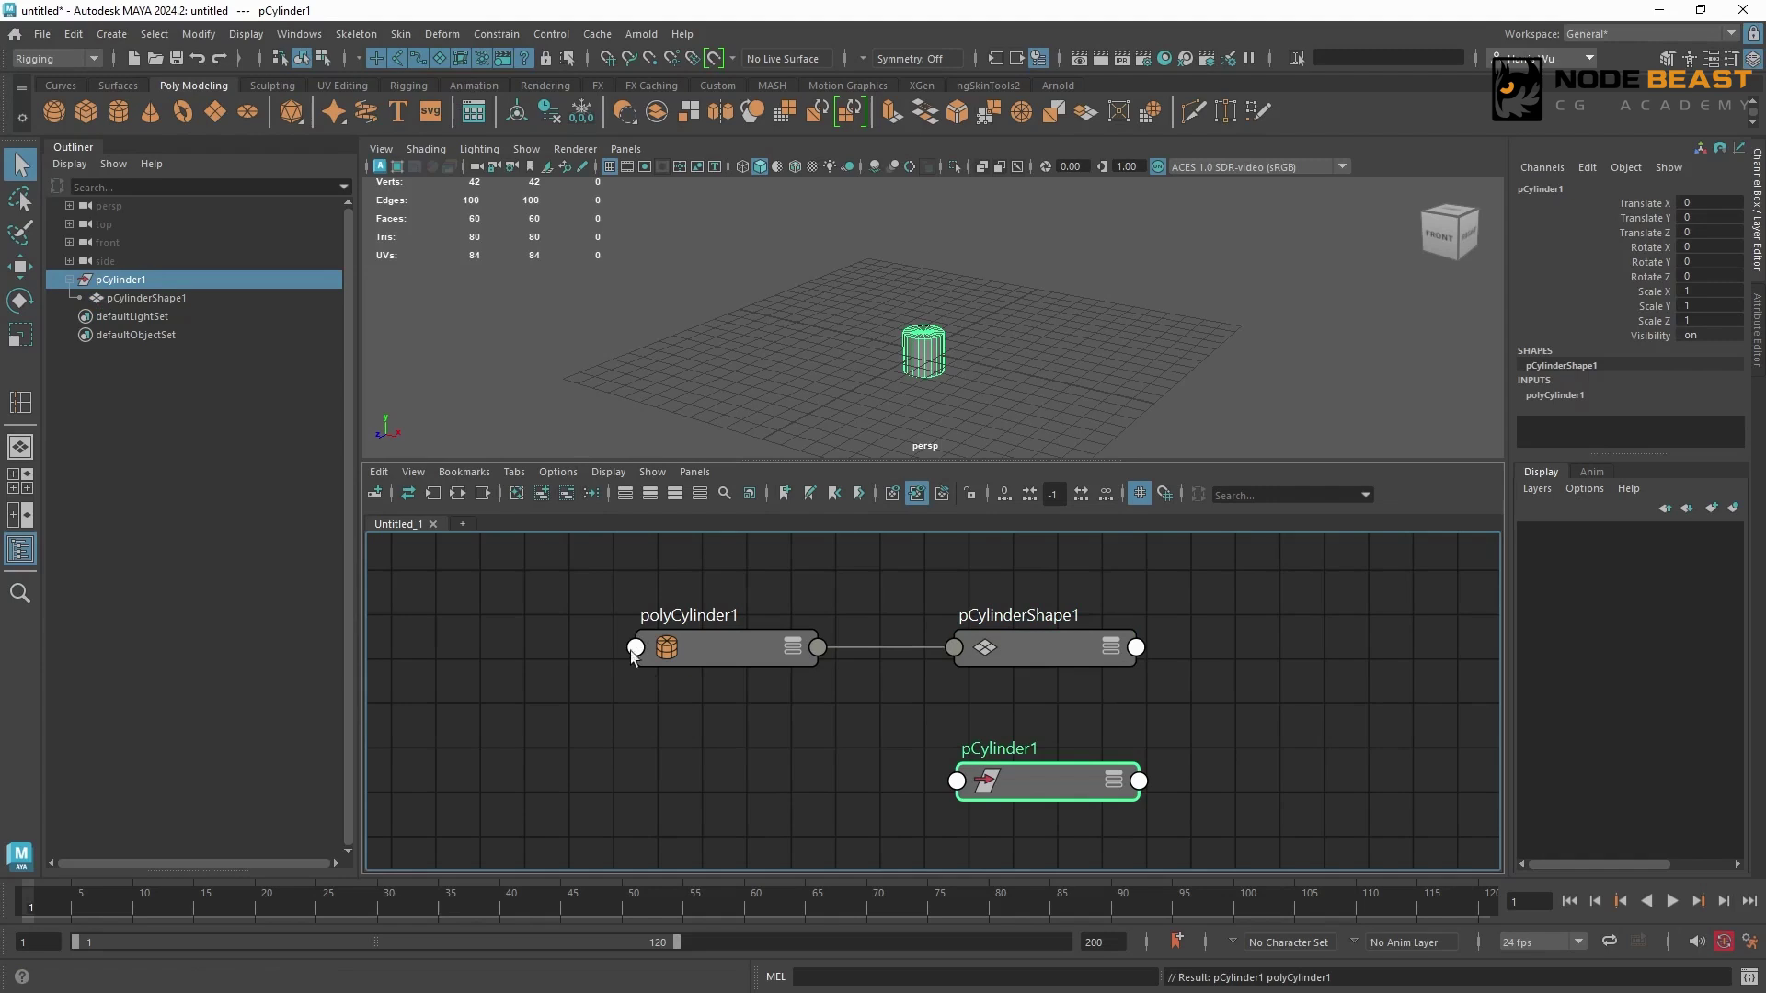
Turn on wireframe on shaded and set polyCylinder1's Height to 3.5 and Subdivisions Height to 8.
left_click(727, 651)
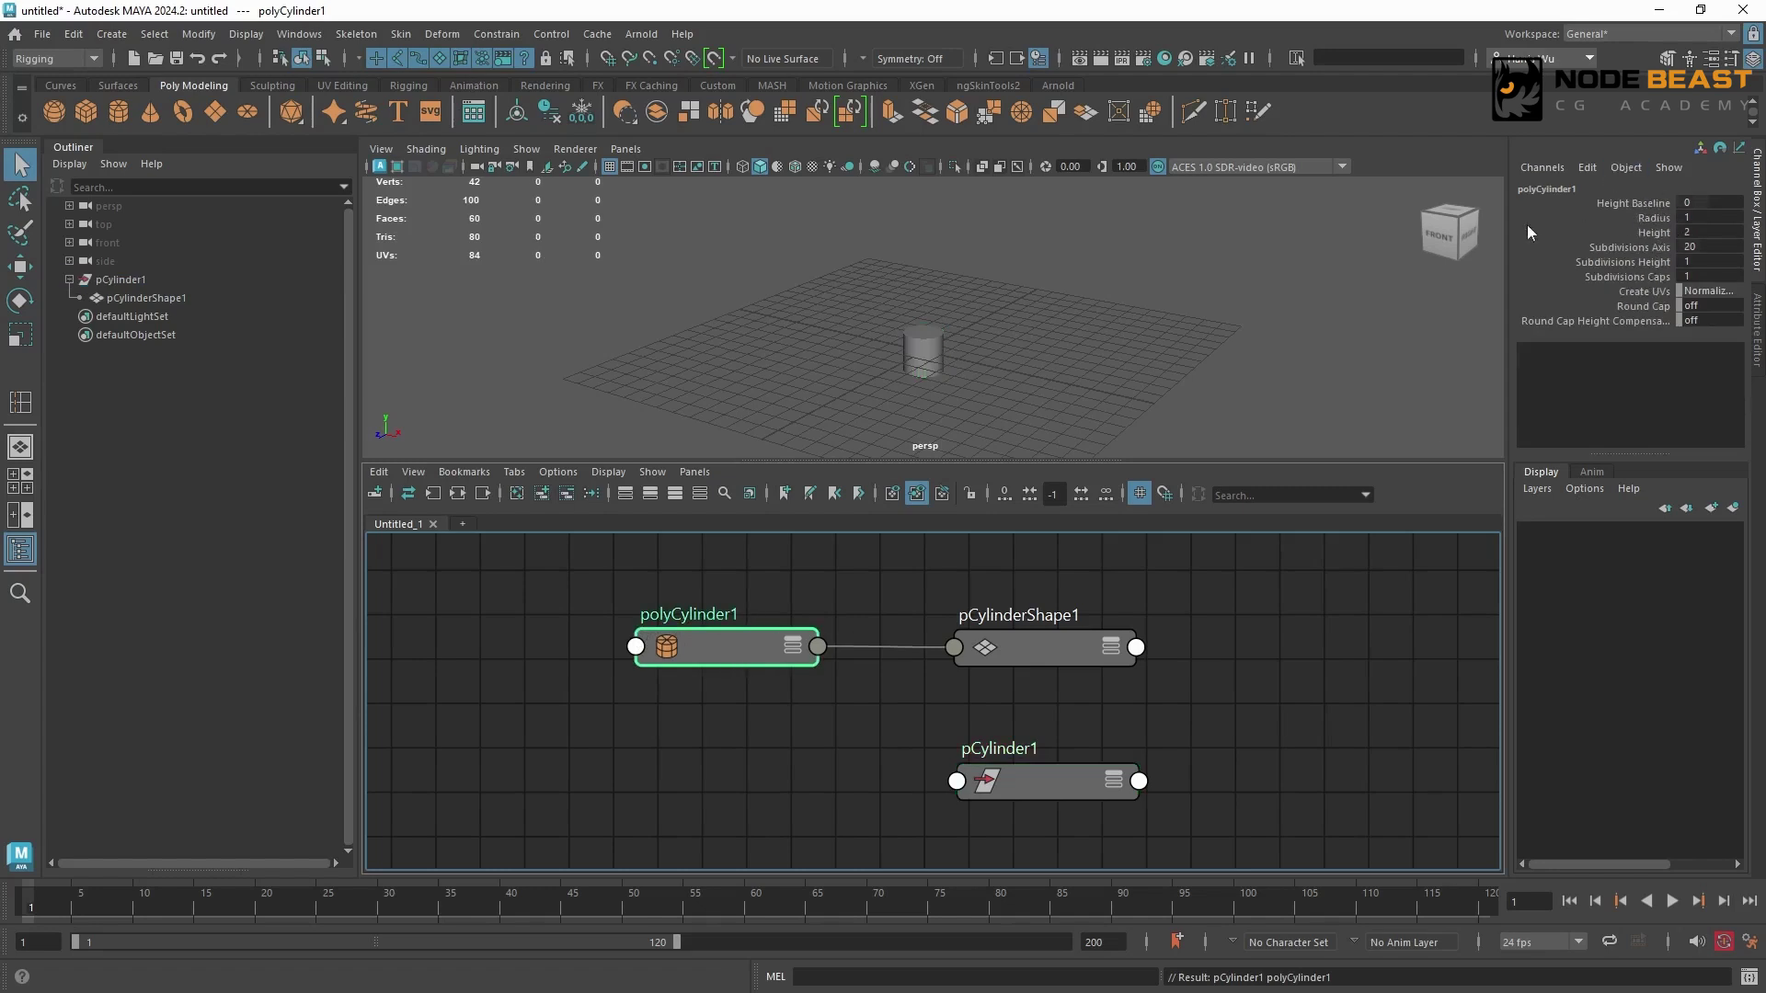
left_click(794, 166)
right_click_drag(906, 300, 1058, 300, "alt")
left_click(1649, 219)
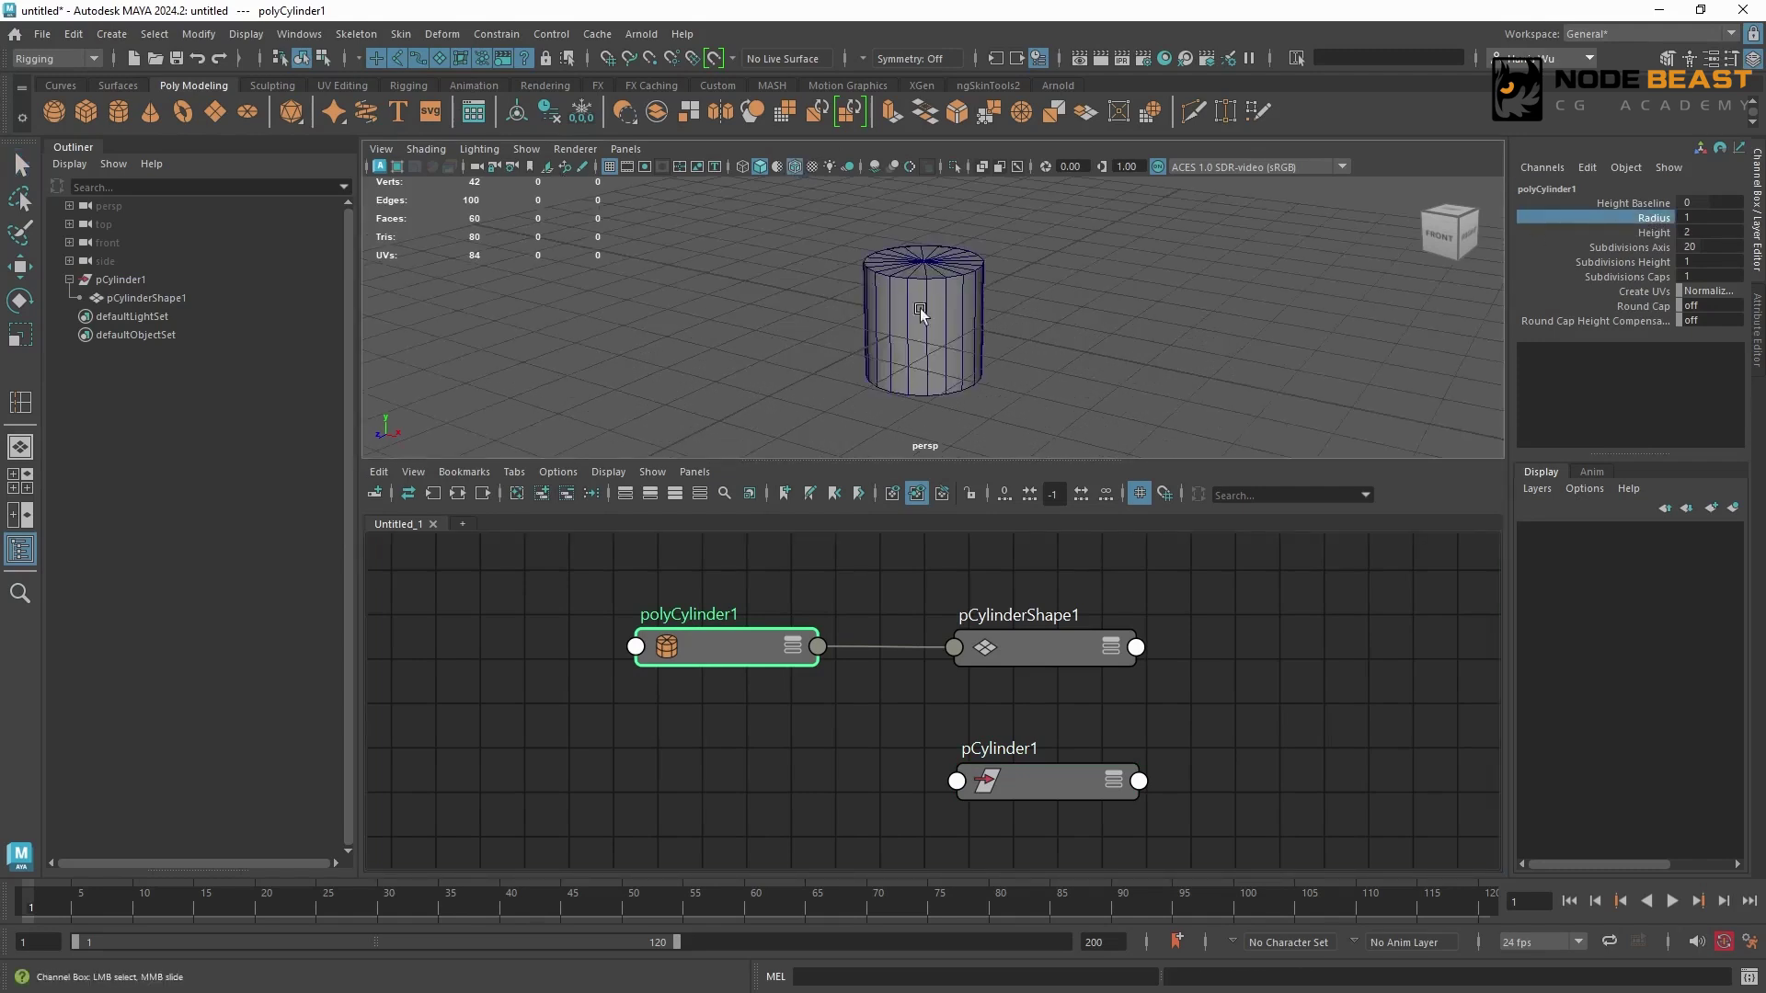
middle_click_drag(889, 305, 1026, 312)
key("ctrl+z")
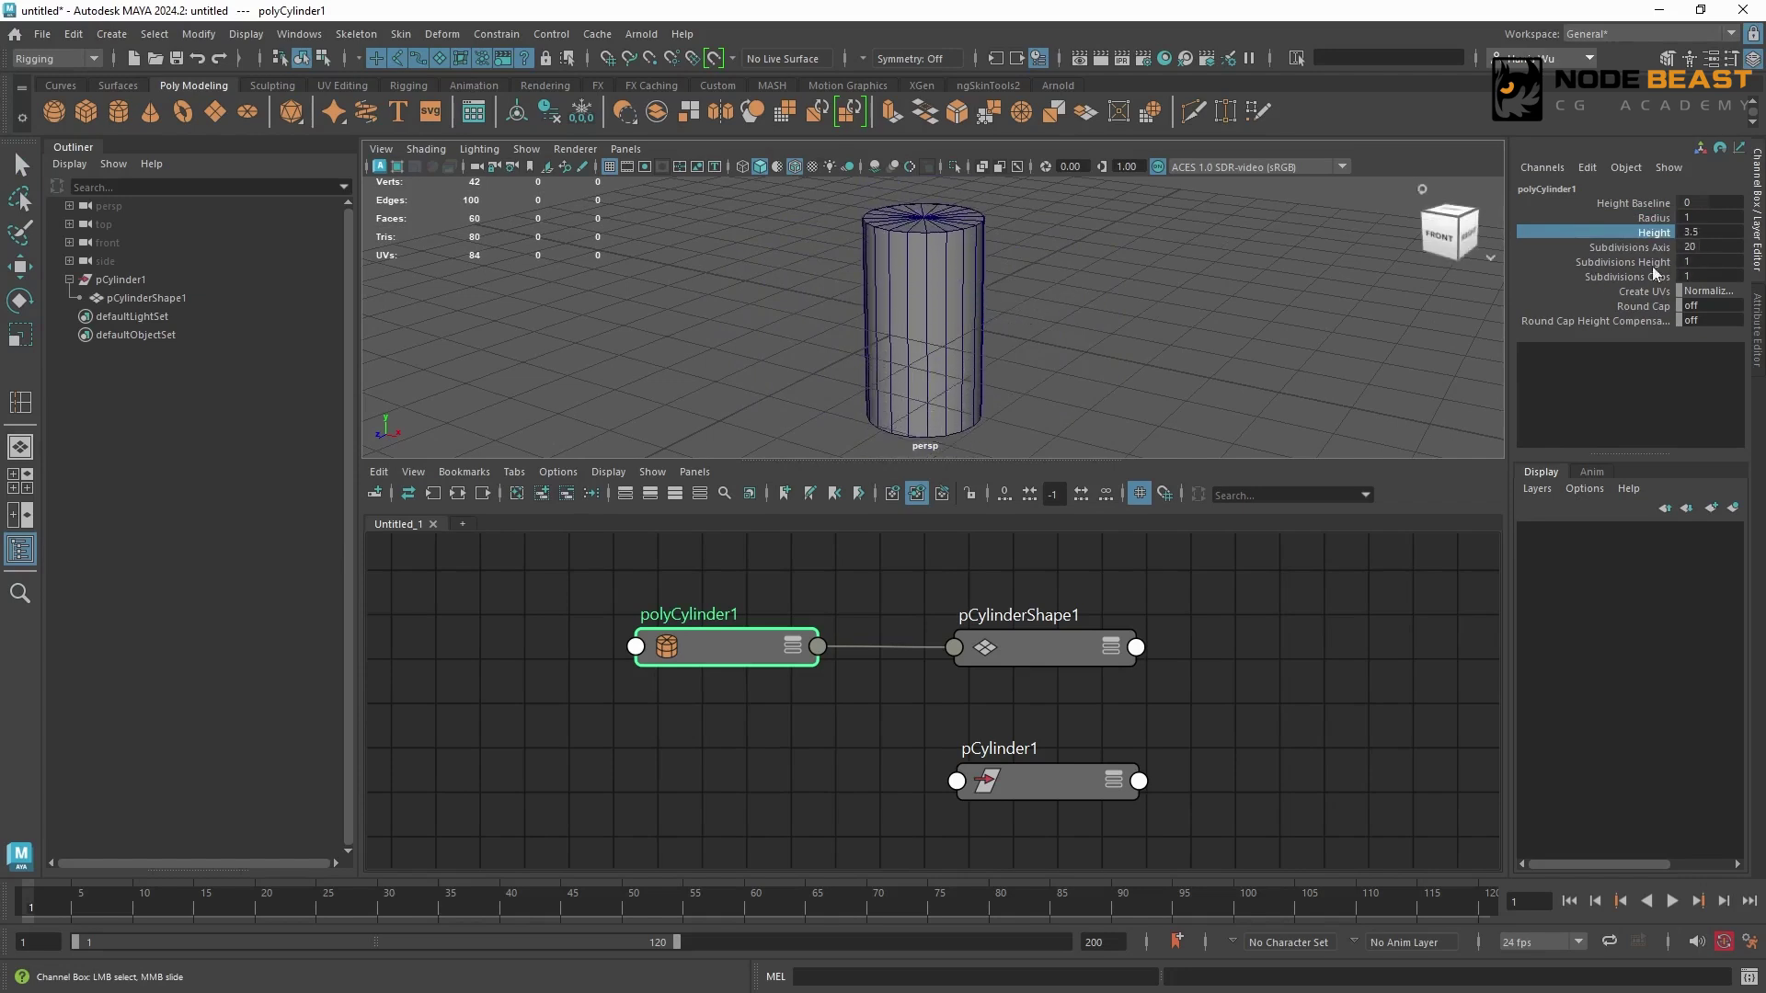
left_click(1616, 264)
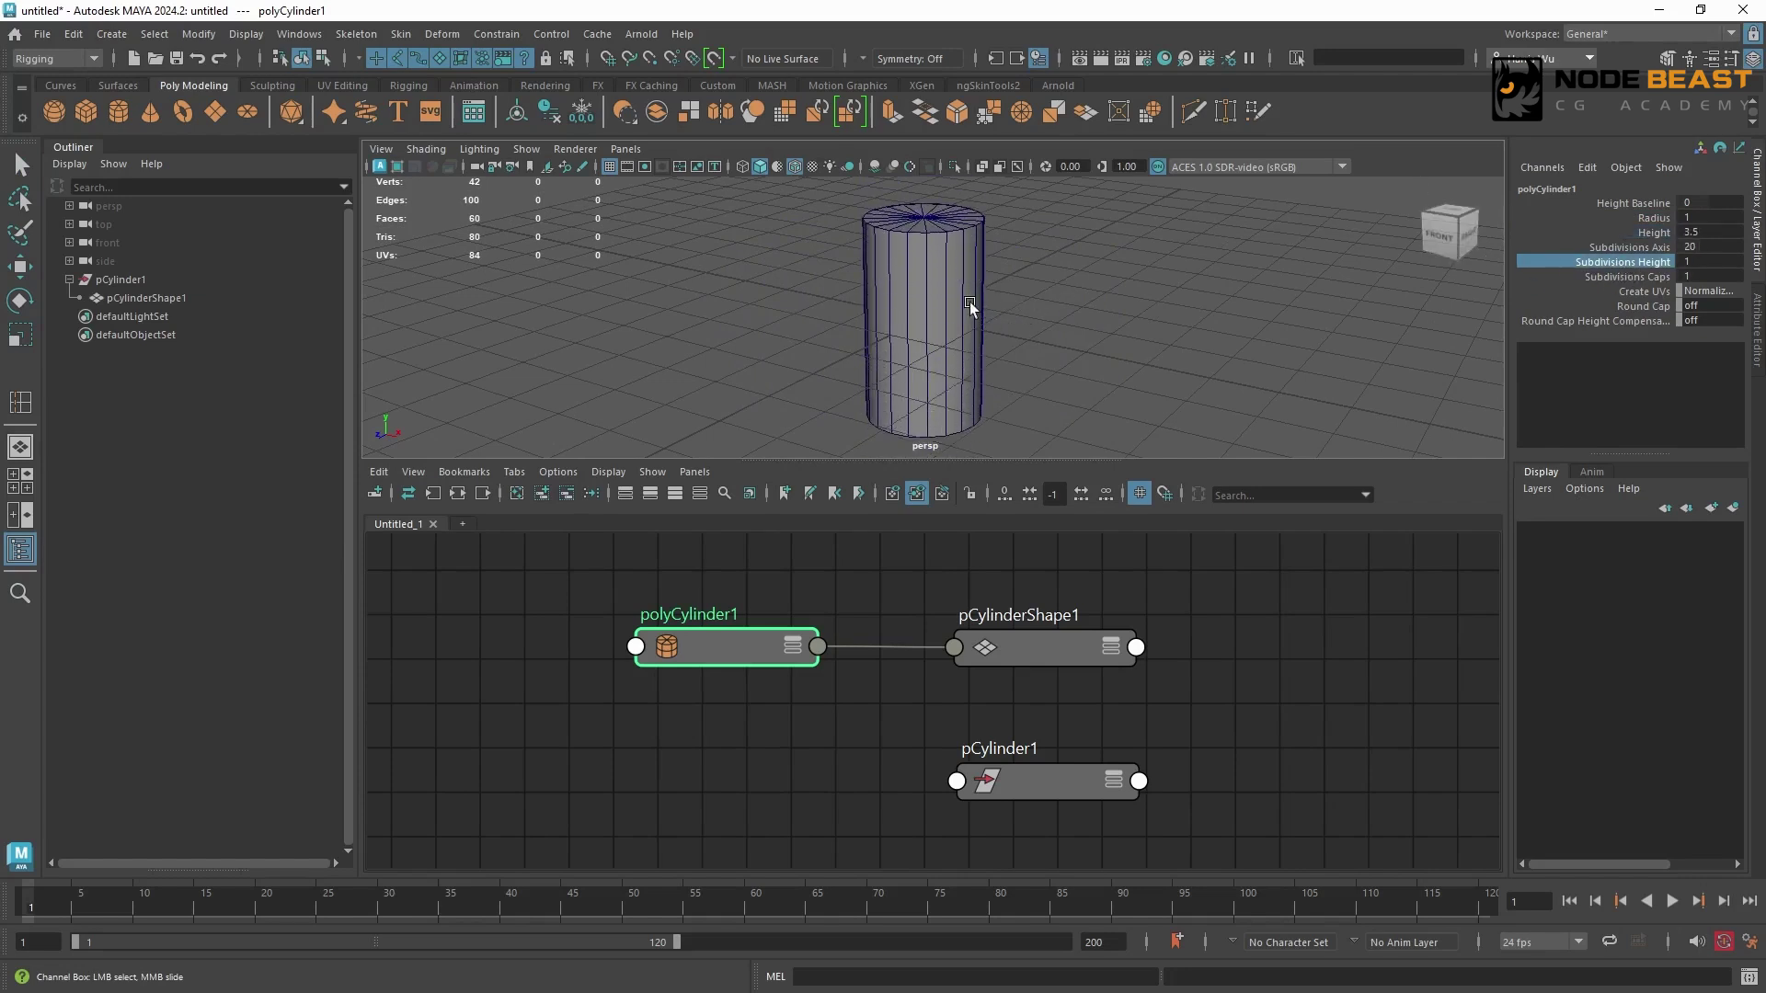
middle_click_drag(971, 307, 1051, 305)
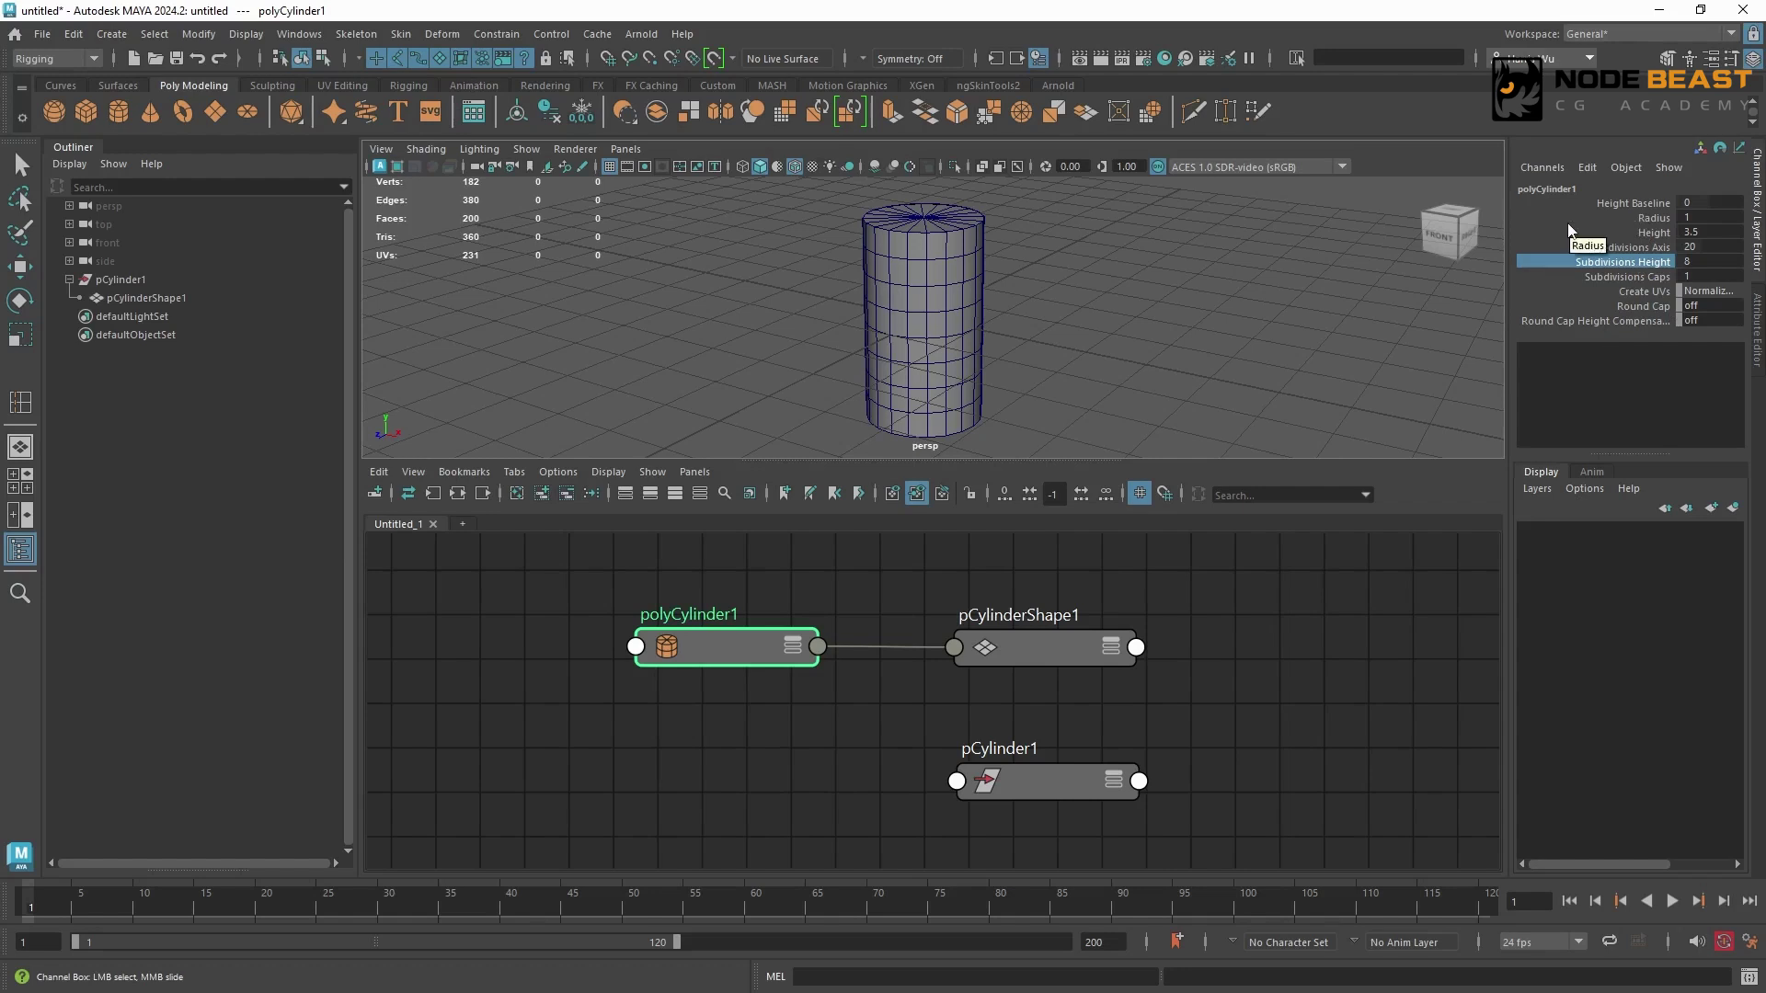
Expand the polyCylinder1 and pCylinderShape1 nodes to expose their connected attributes, and shift the shape node slightly.
left_click(792, 648)
left_click(1111, 646)
left_click_drag(1092, 647, 1105, 623)
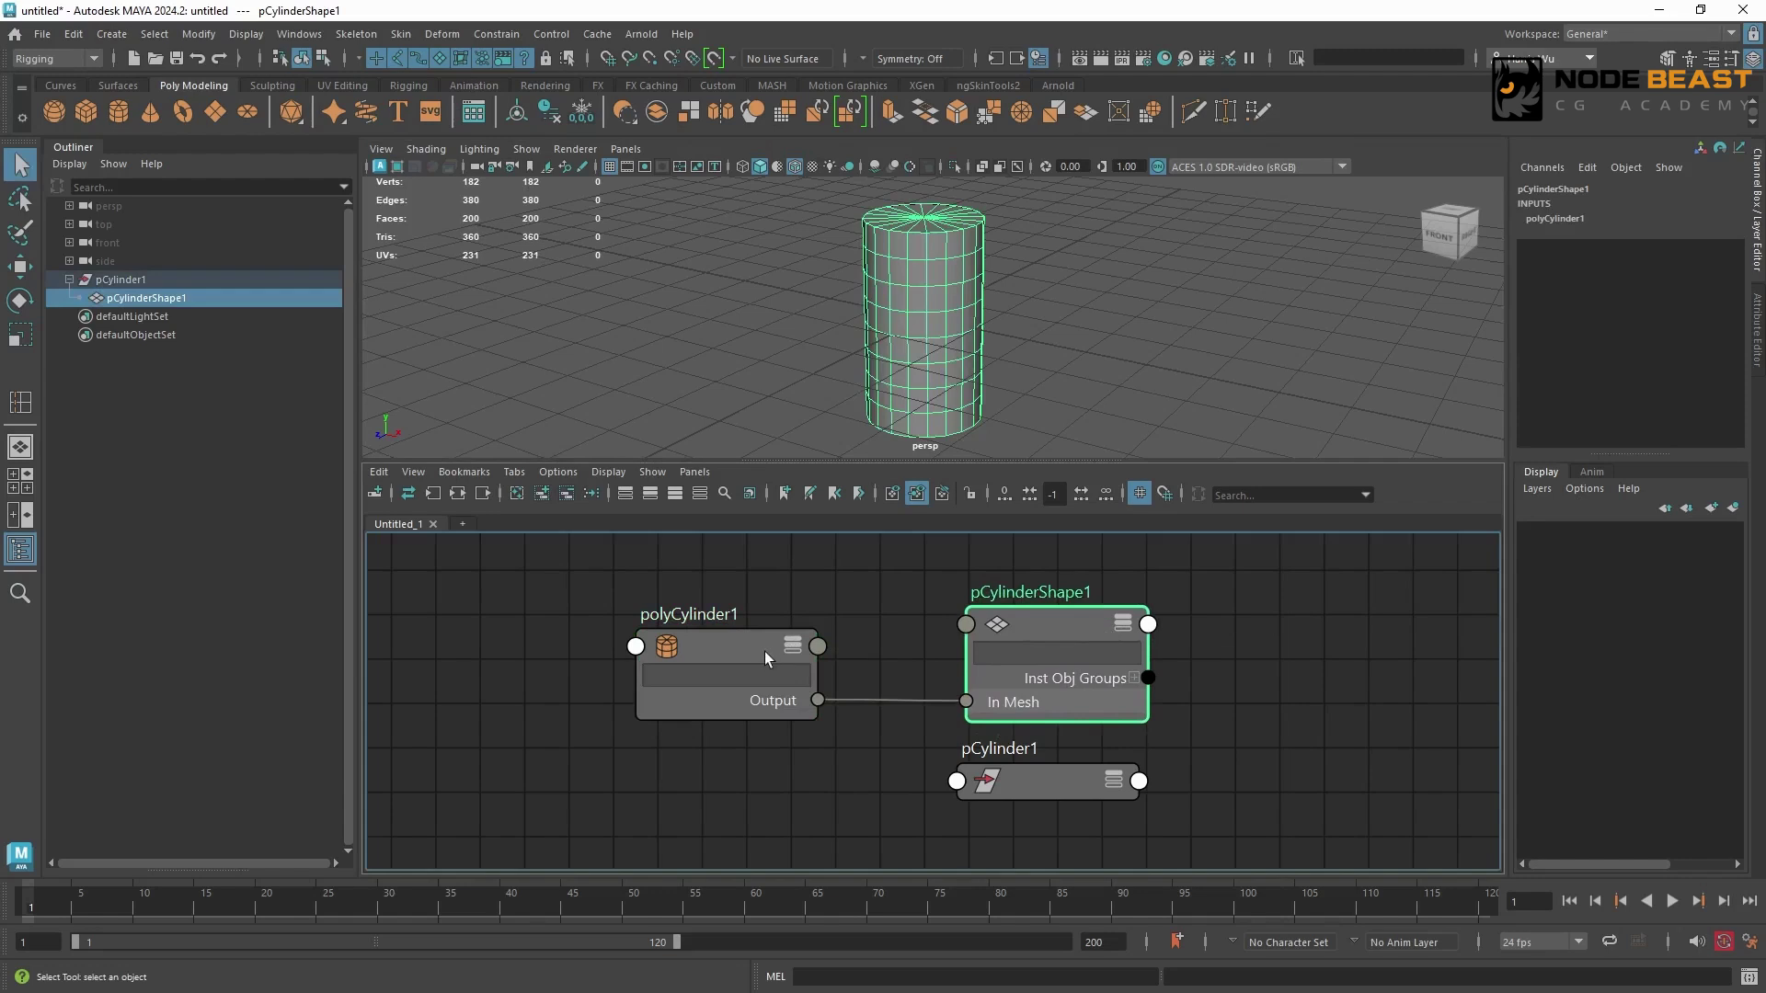
Examine polyCylinder1's channels and how its Output feeds the In Mesh attribute of pCylinderShape1.
left_click(763, 651)
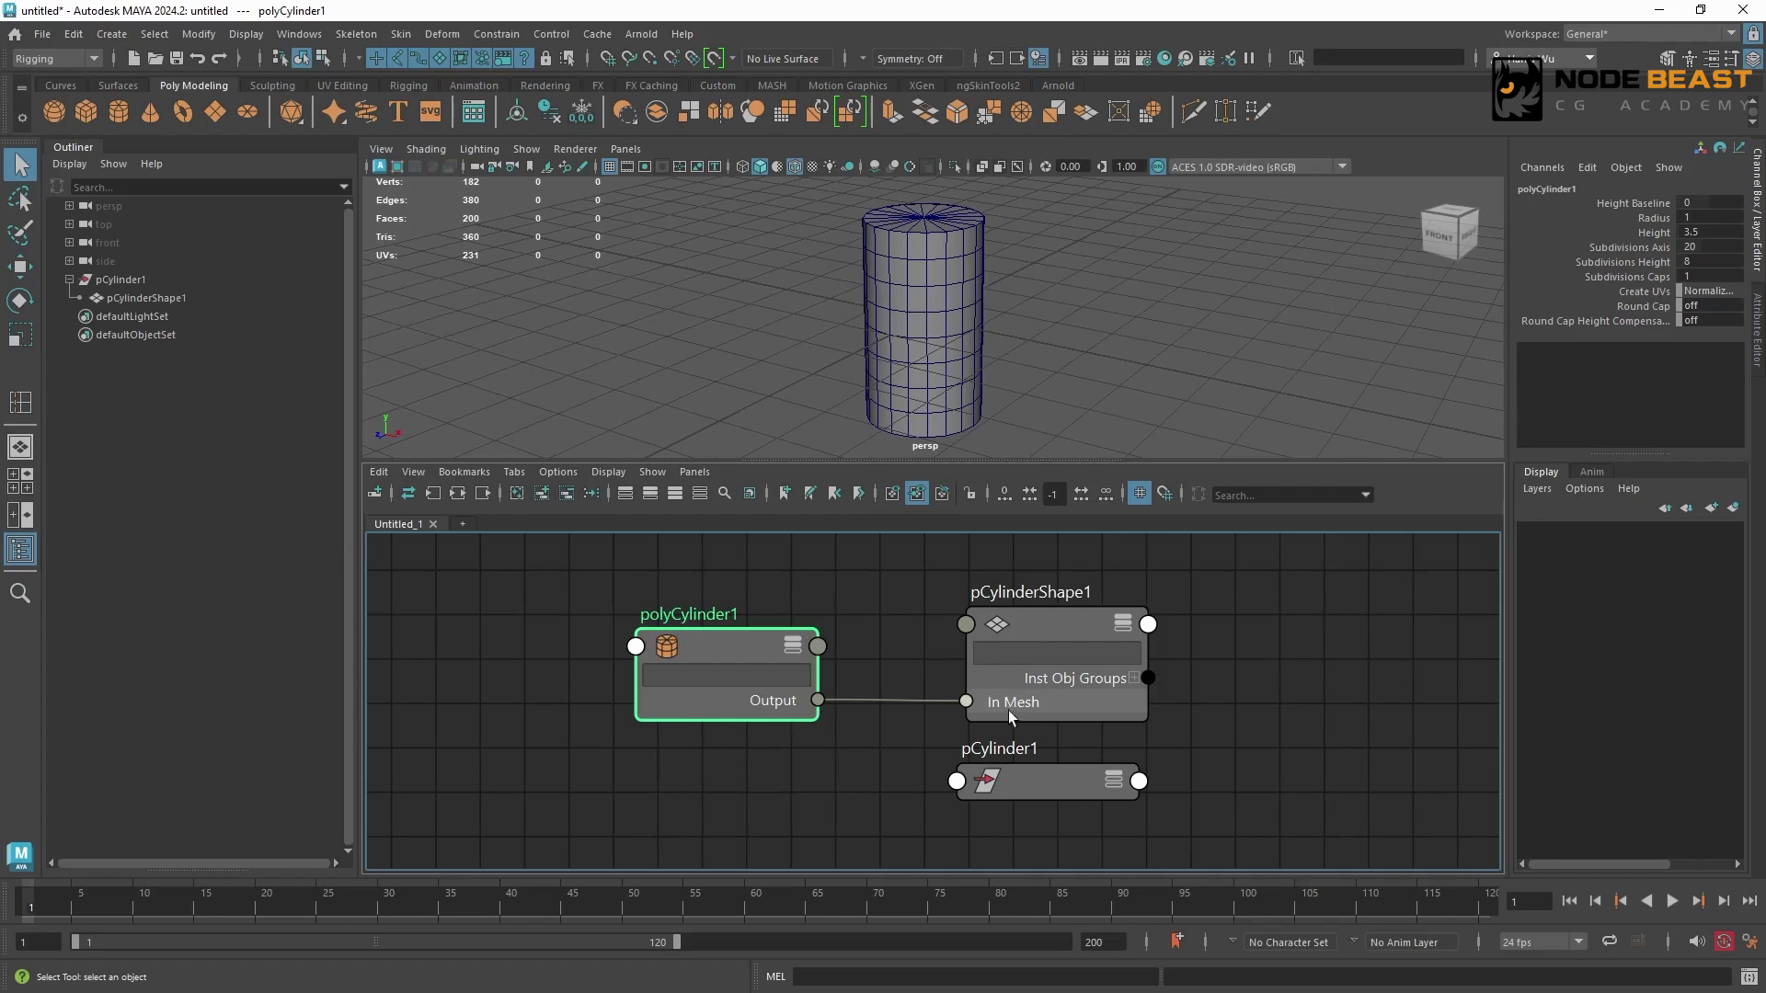
left_click(981, 675)
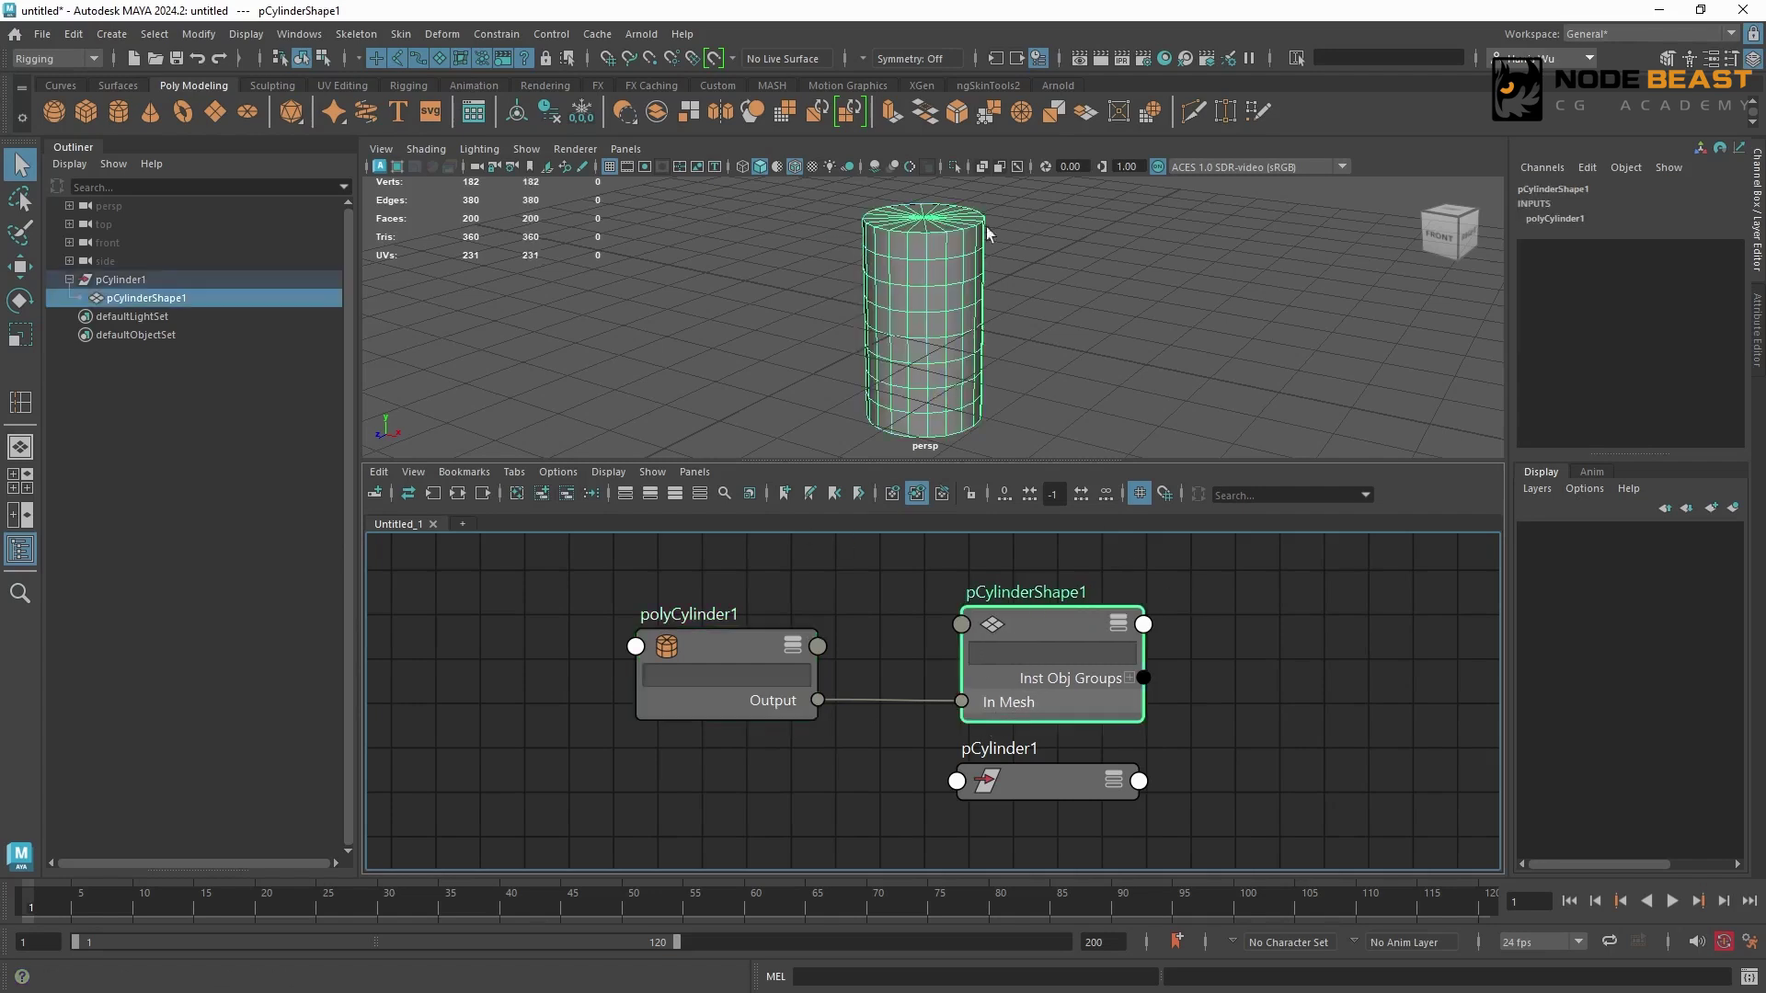
left_click_drag(702, 648, 699, 647)
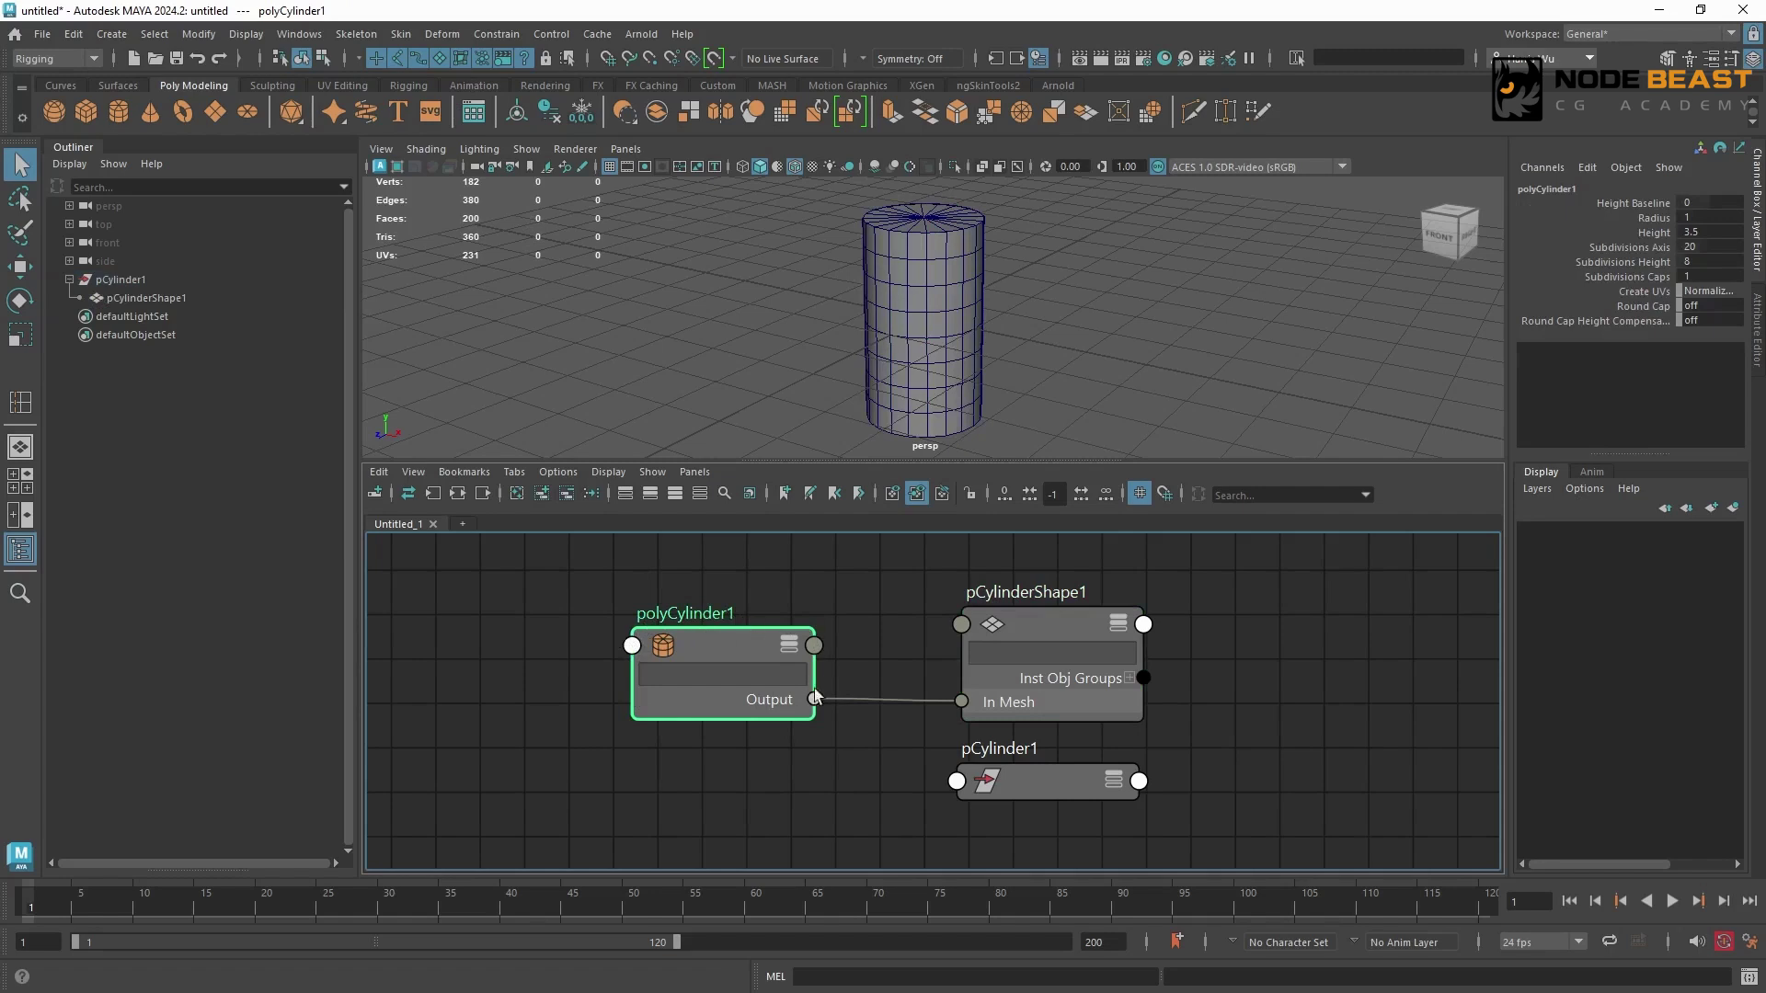
left_click_drag(1643, 206, 1646, 274)
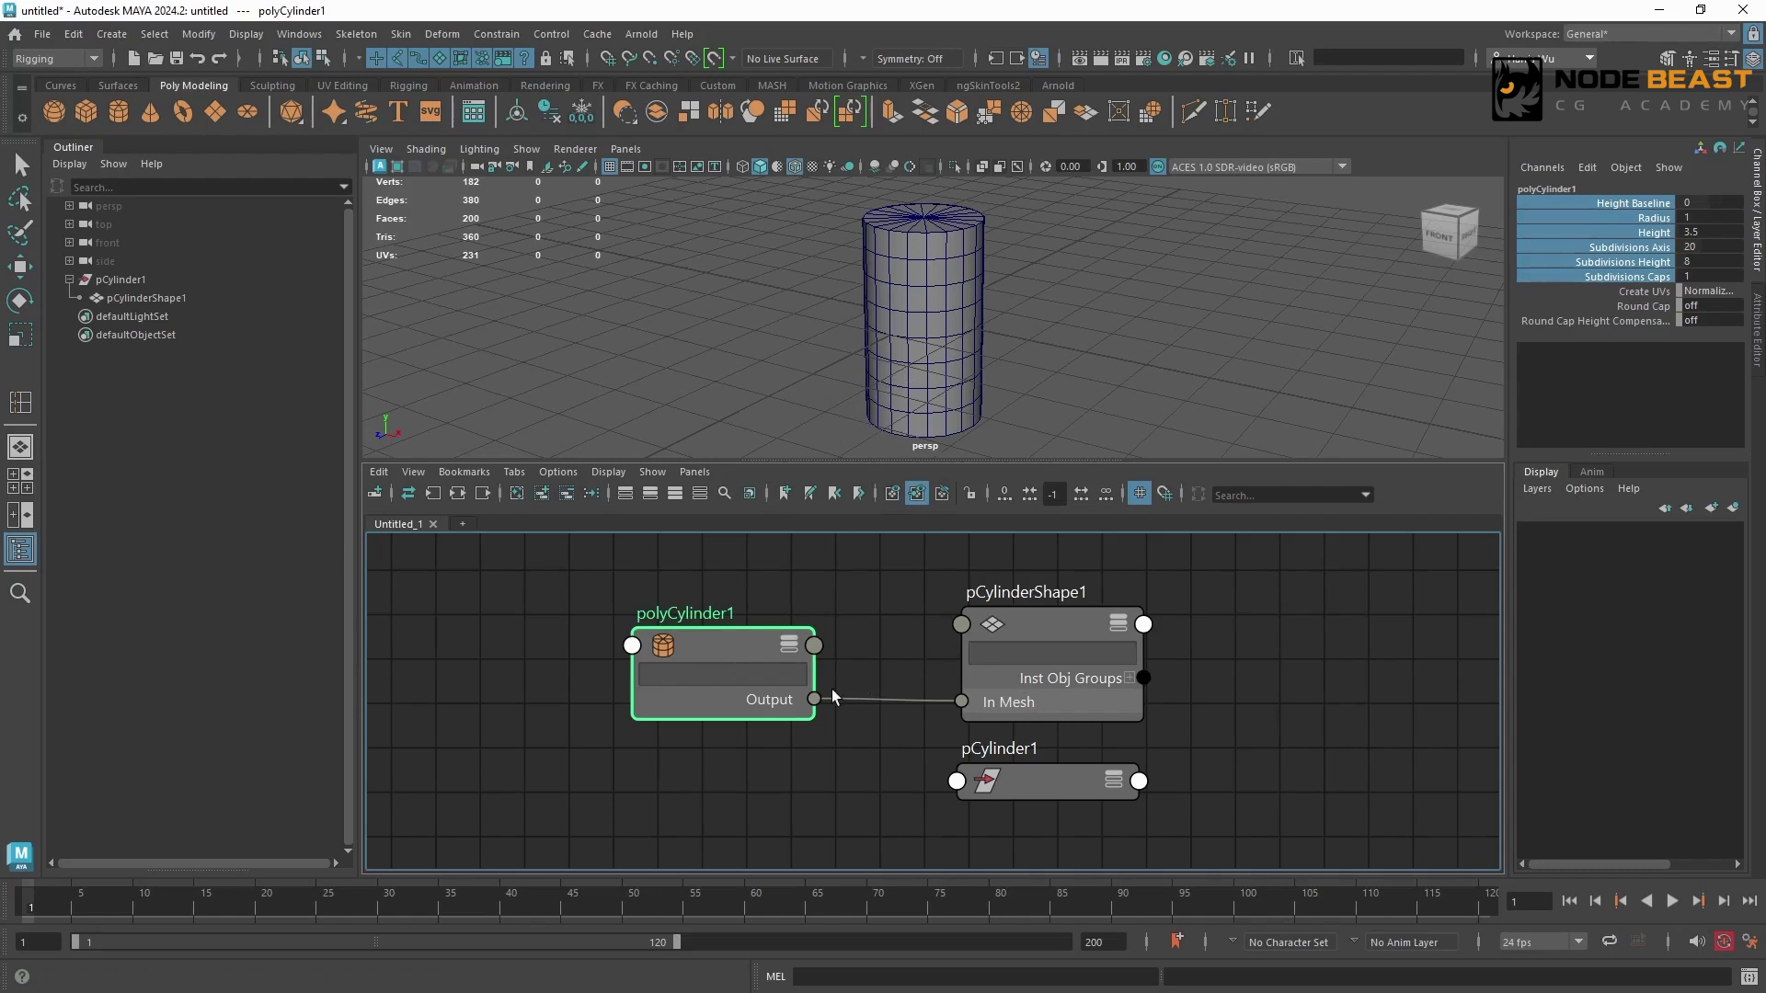
left_click(1041, 624)
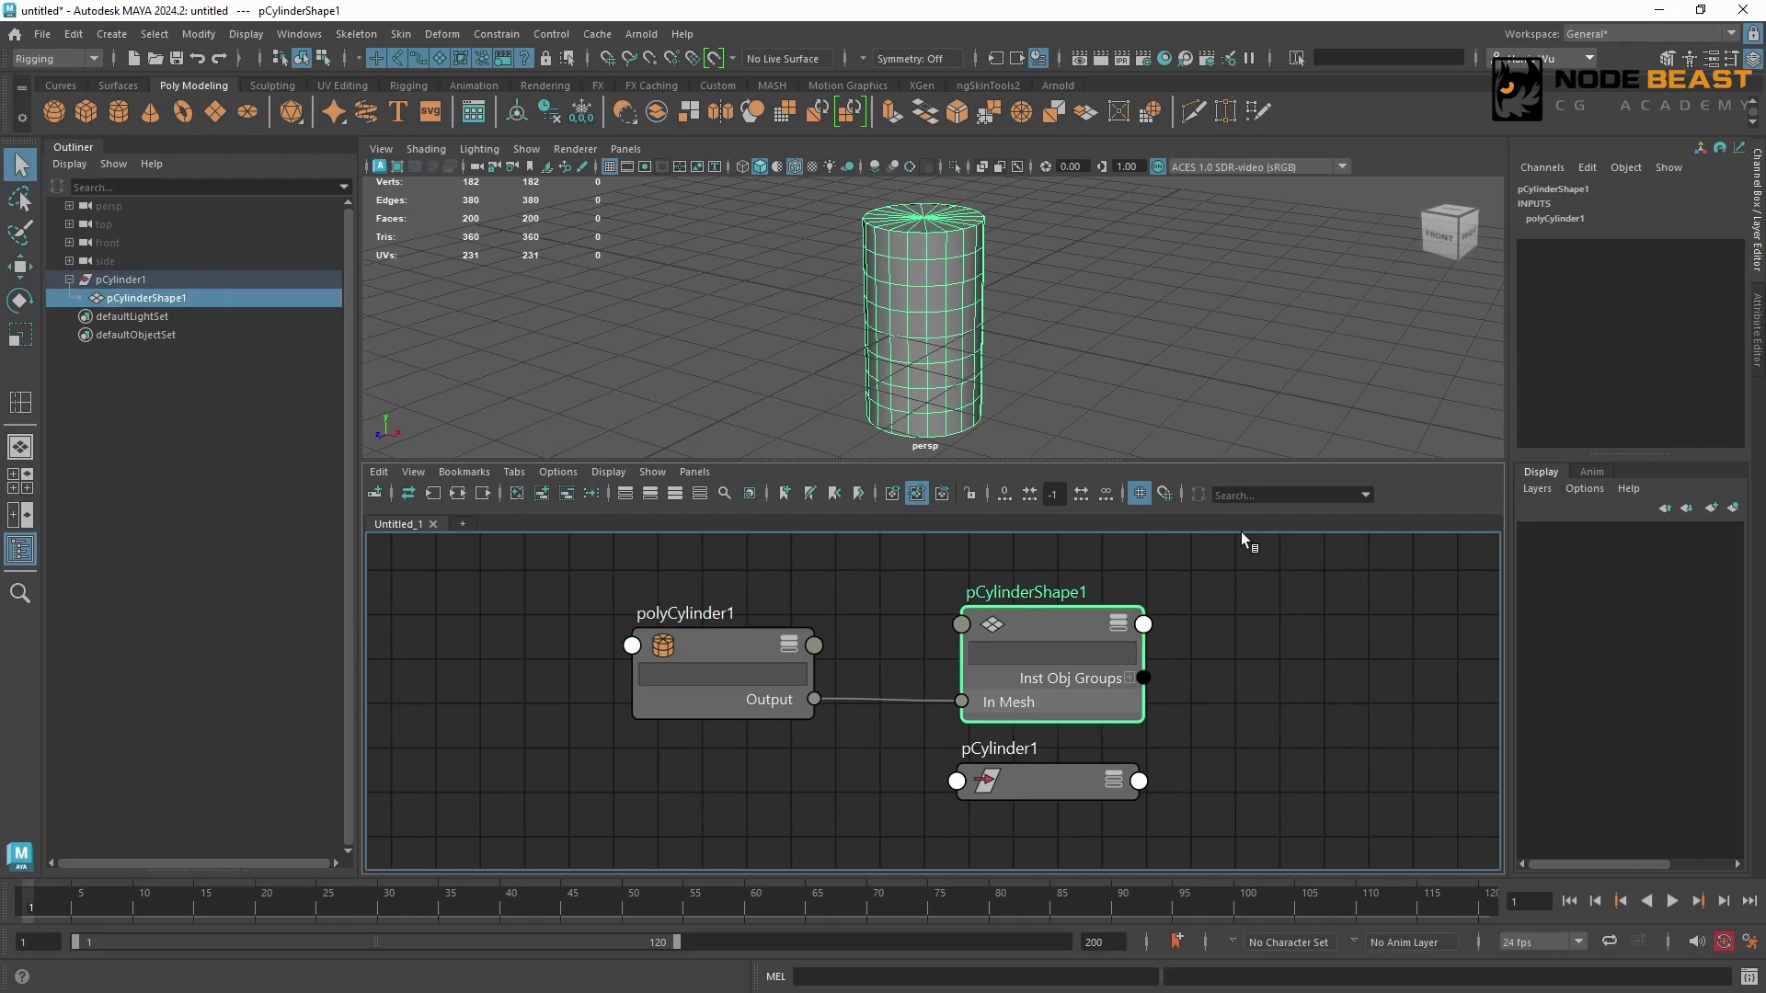
left_click_drag(1051, 619, 1037, 616)
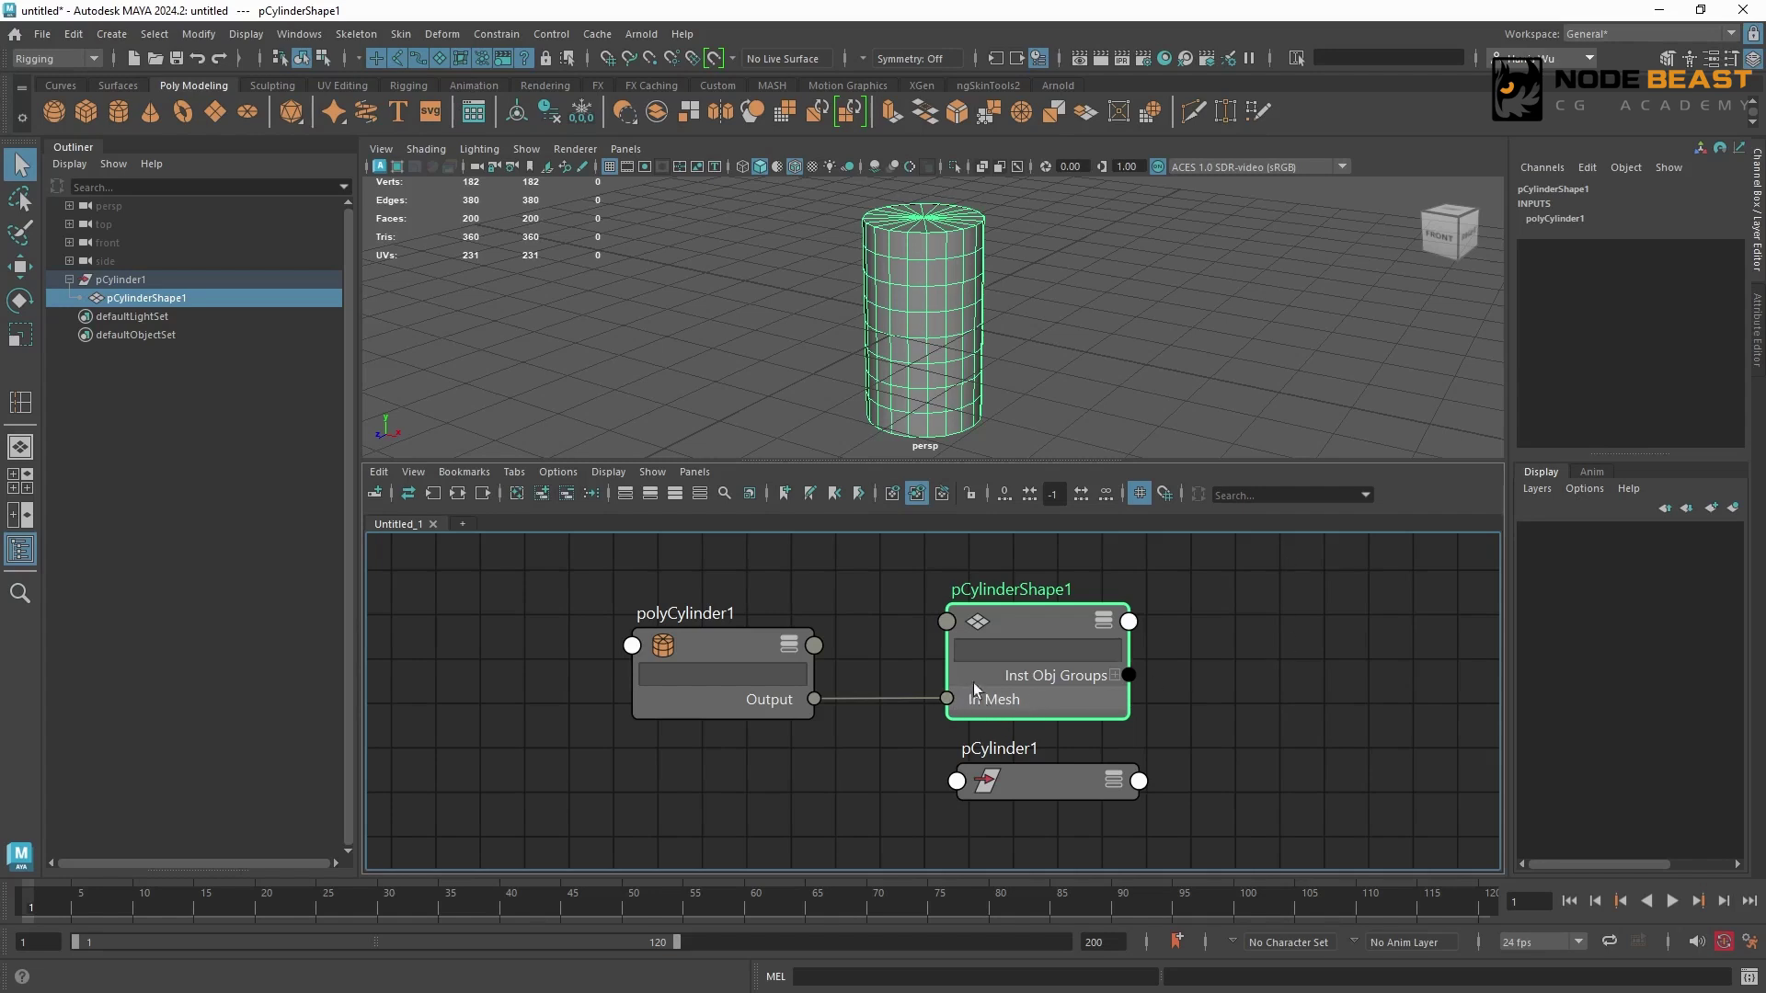
left_click(777, 785)
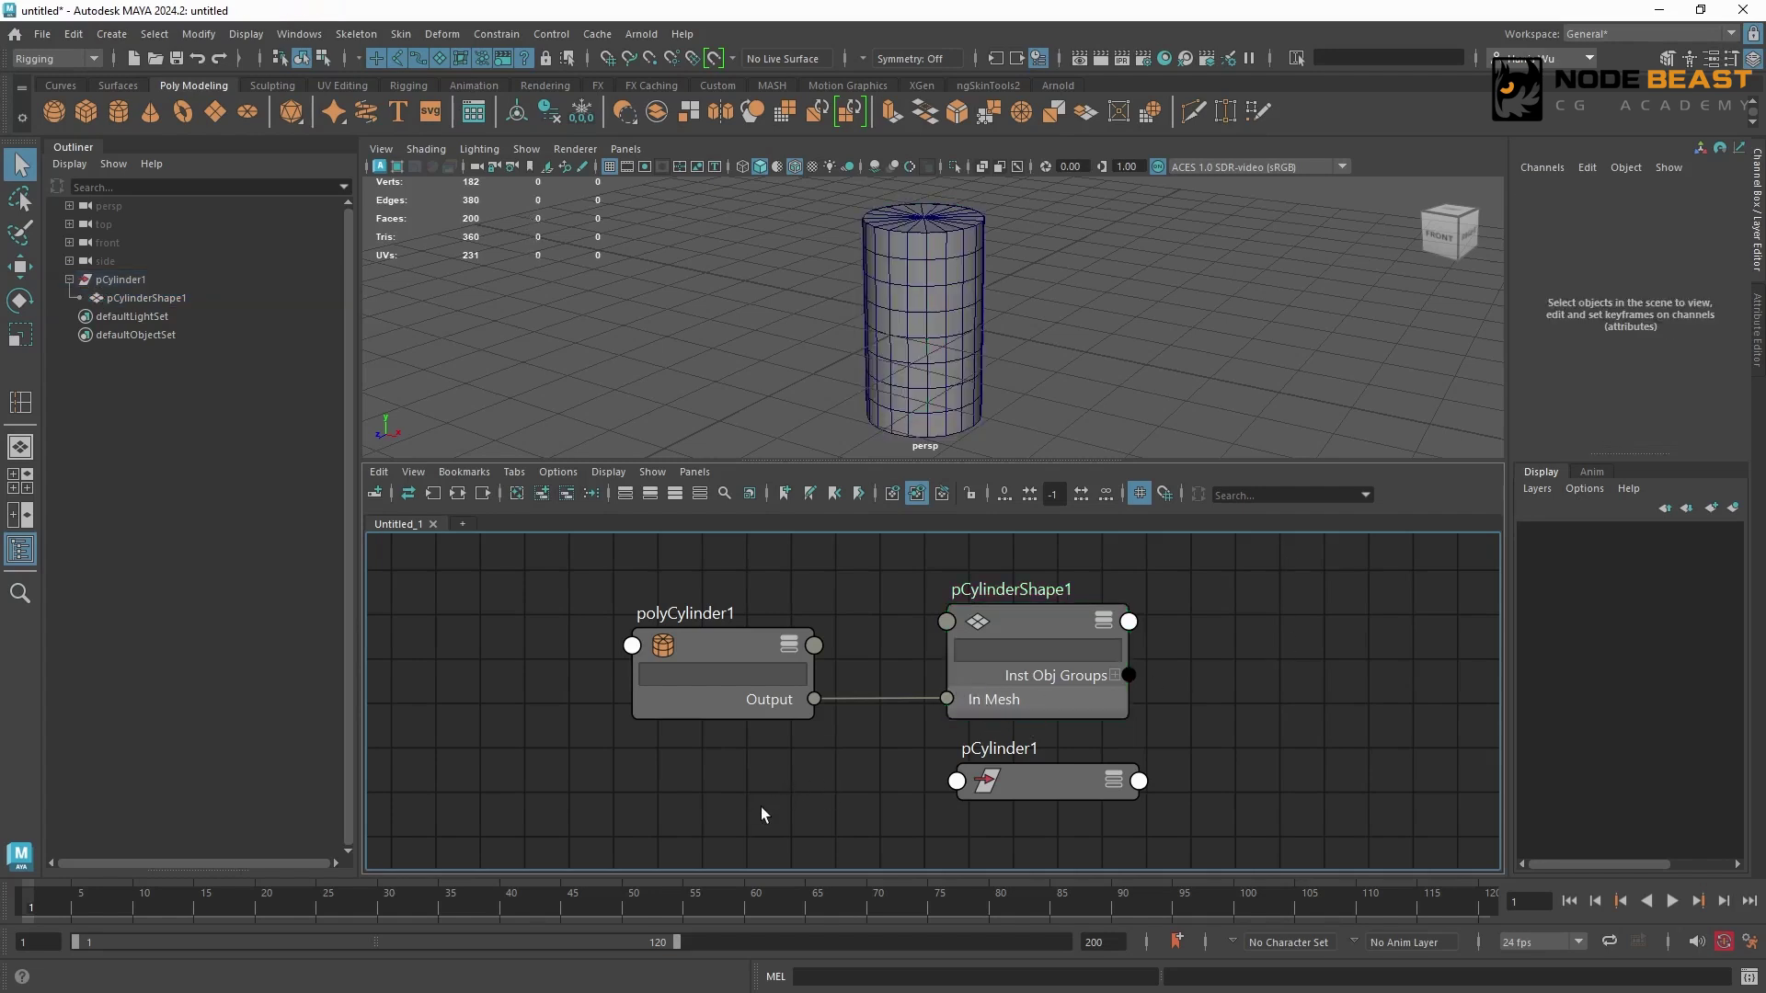
middle_click_drag(760, 803, 706, 743, "alt")
scroll(726, 756, "down", 1)
left_click(680, 629)
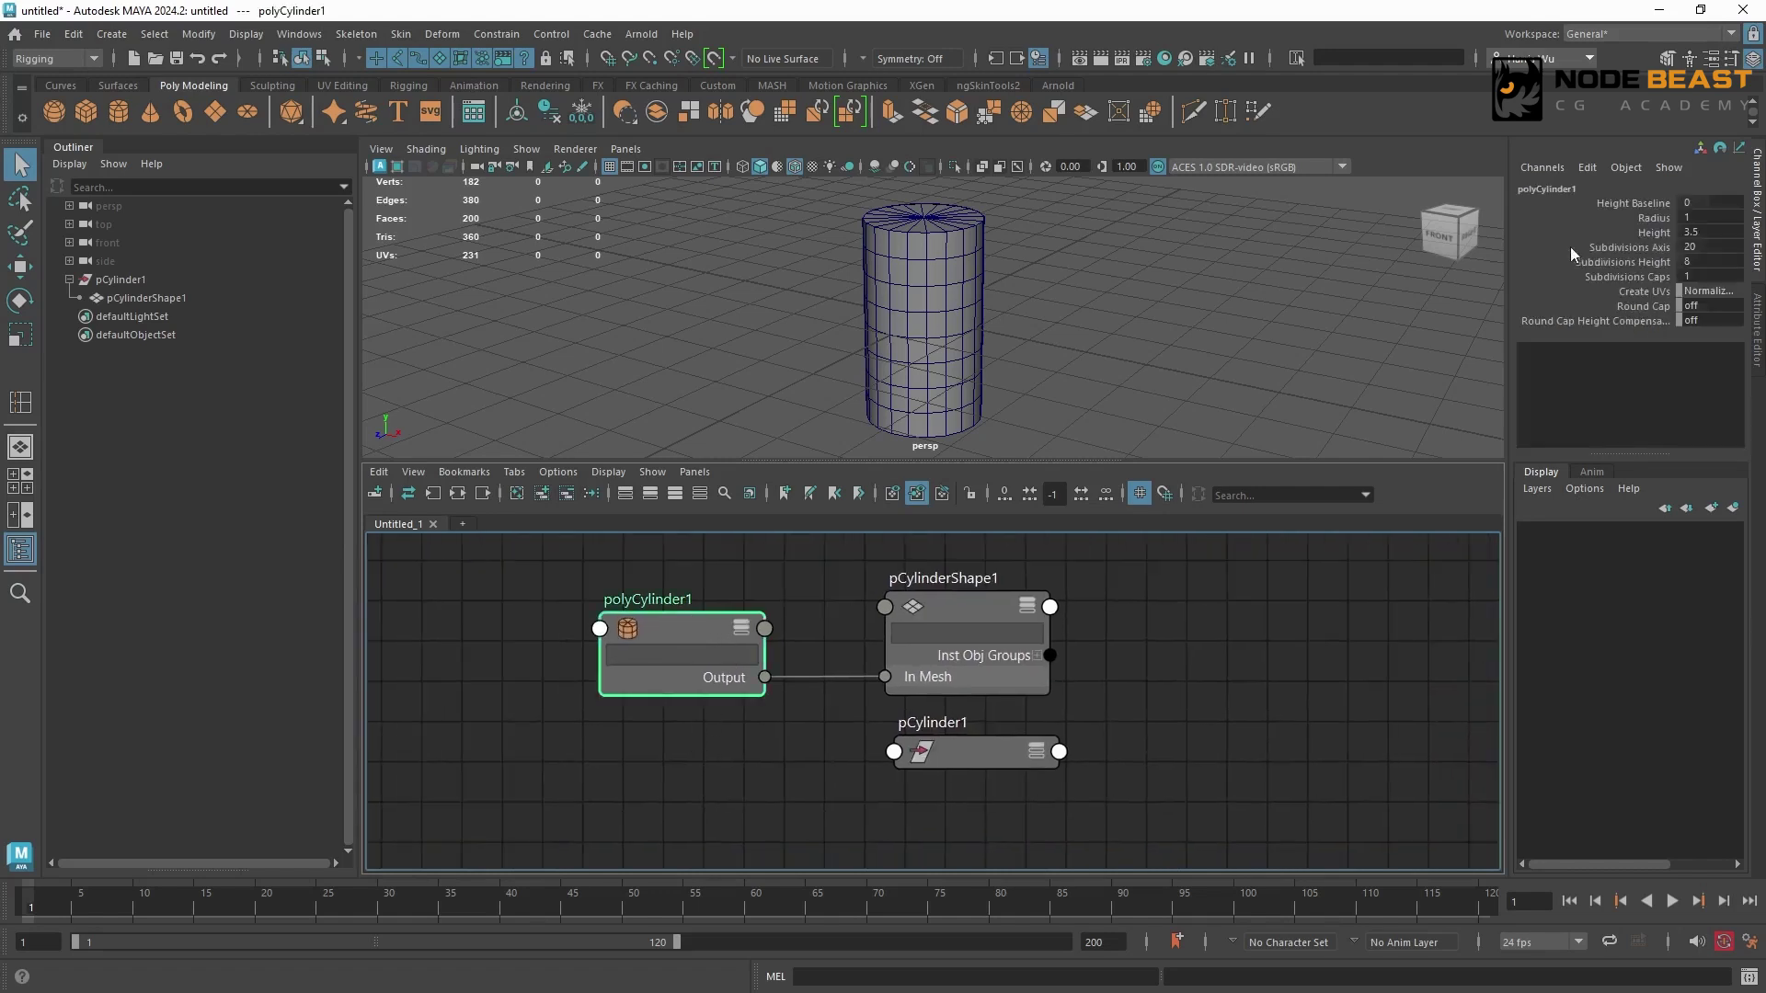
Add a polyCube node and connect its Output to pCylinderShape1's In Mesh in place of the cylinder's output.
left_click(588, 715)
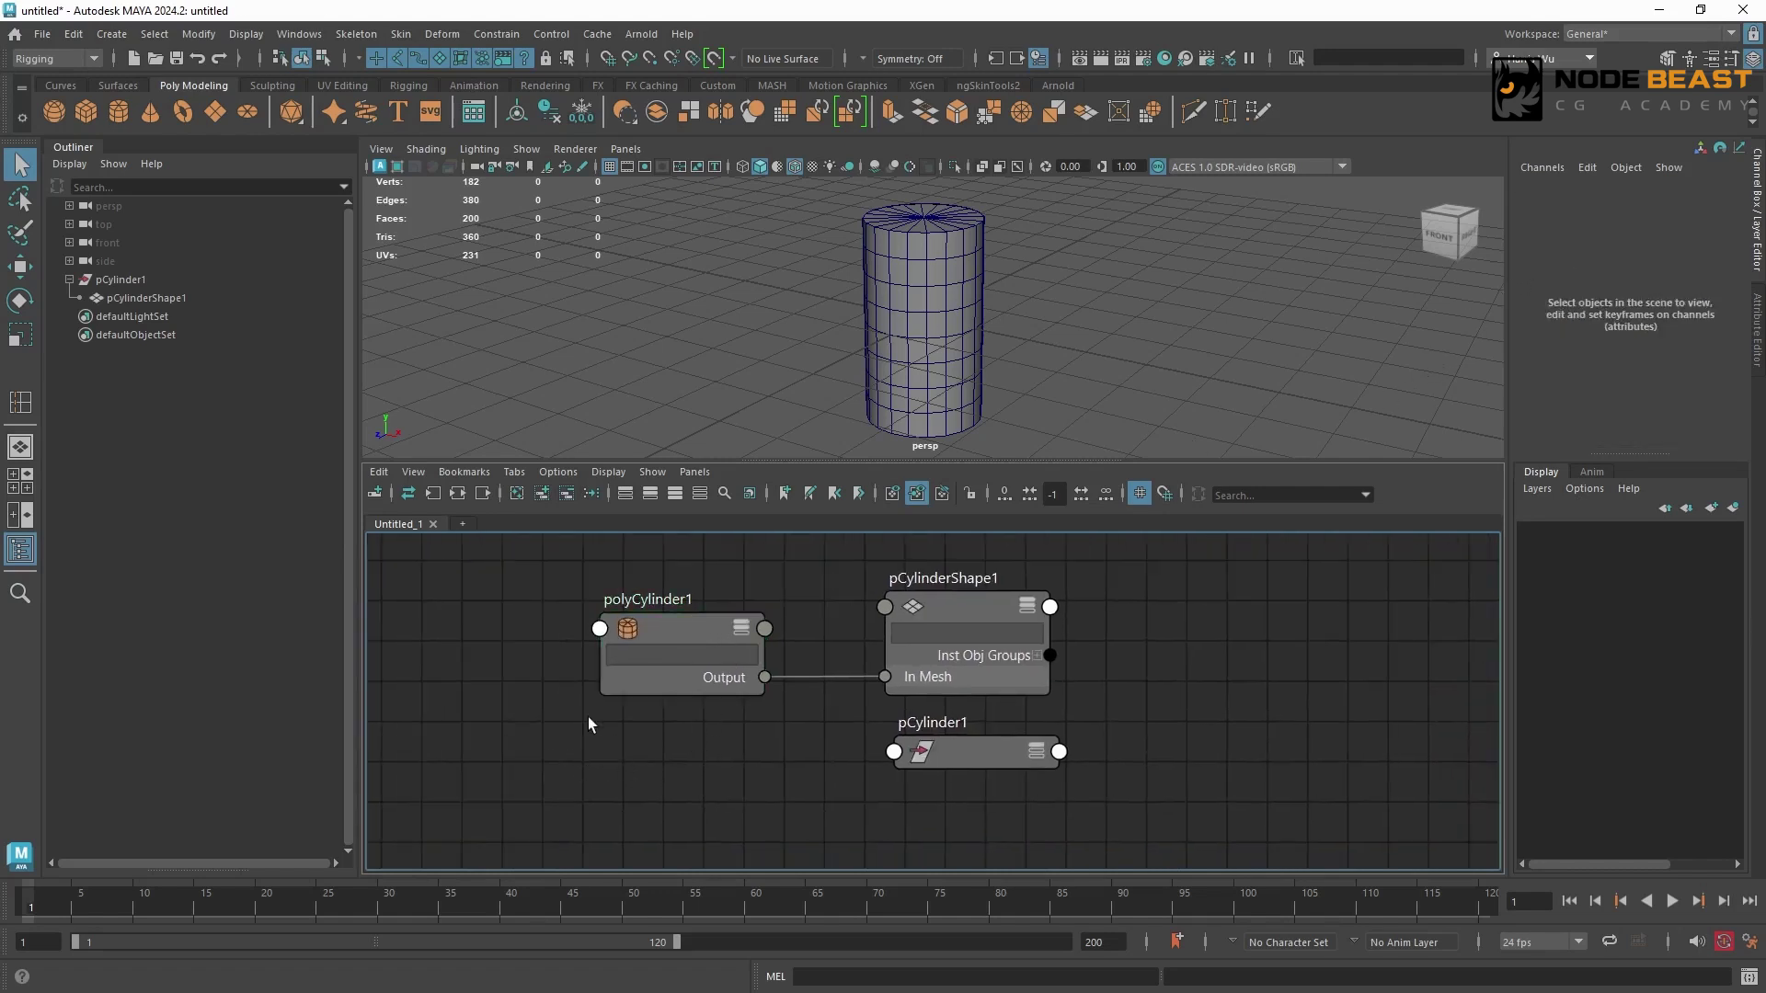
key("Tab")
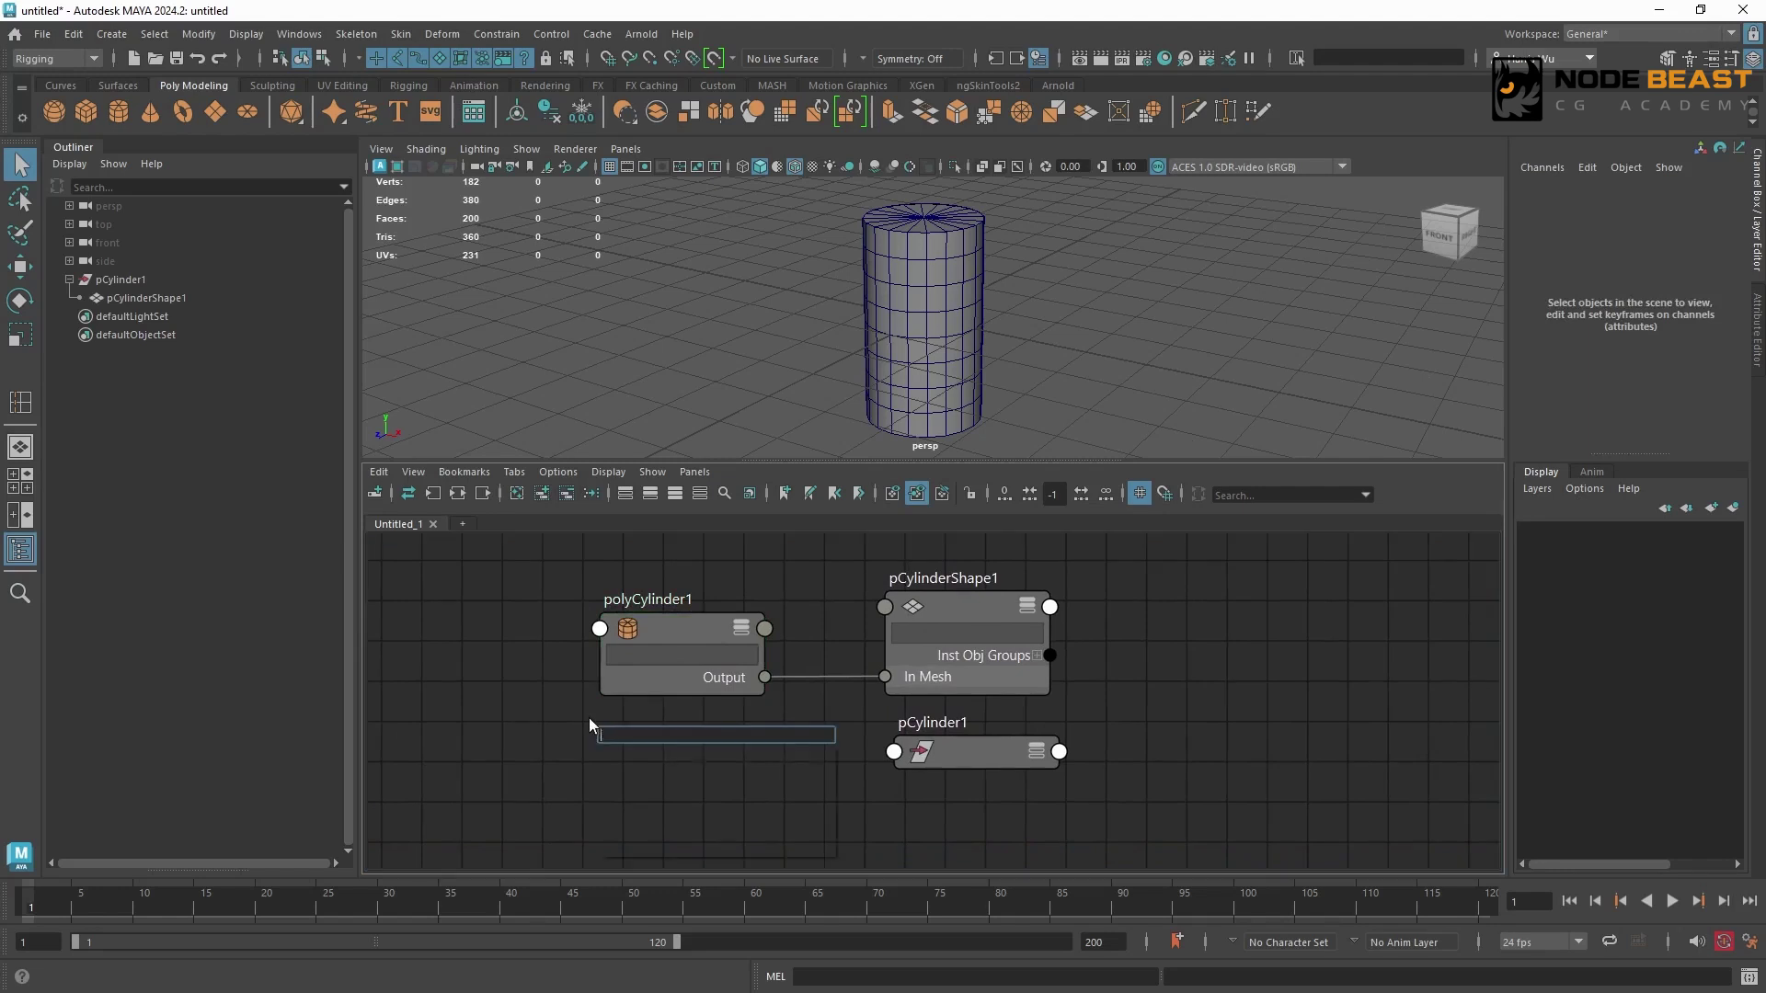
type("polycub")
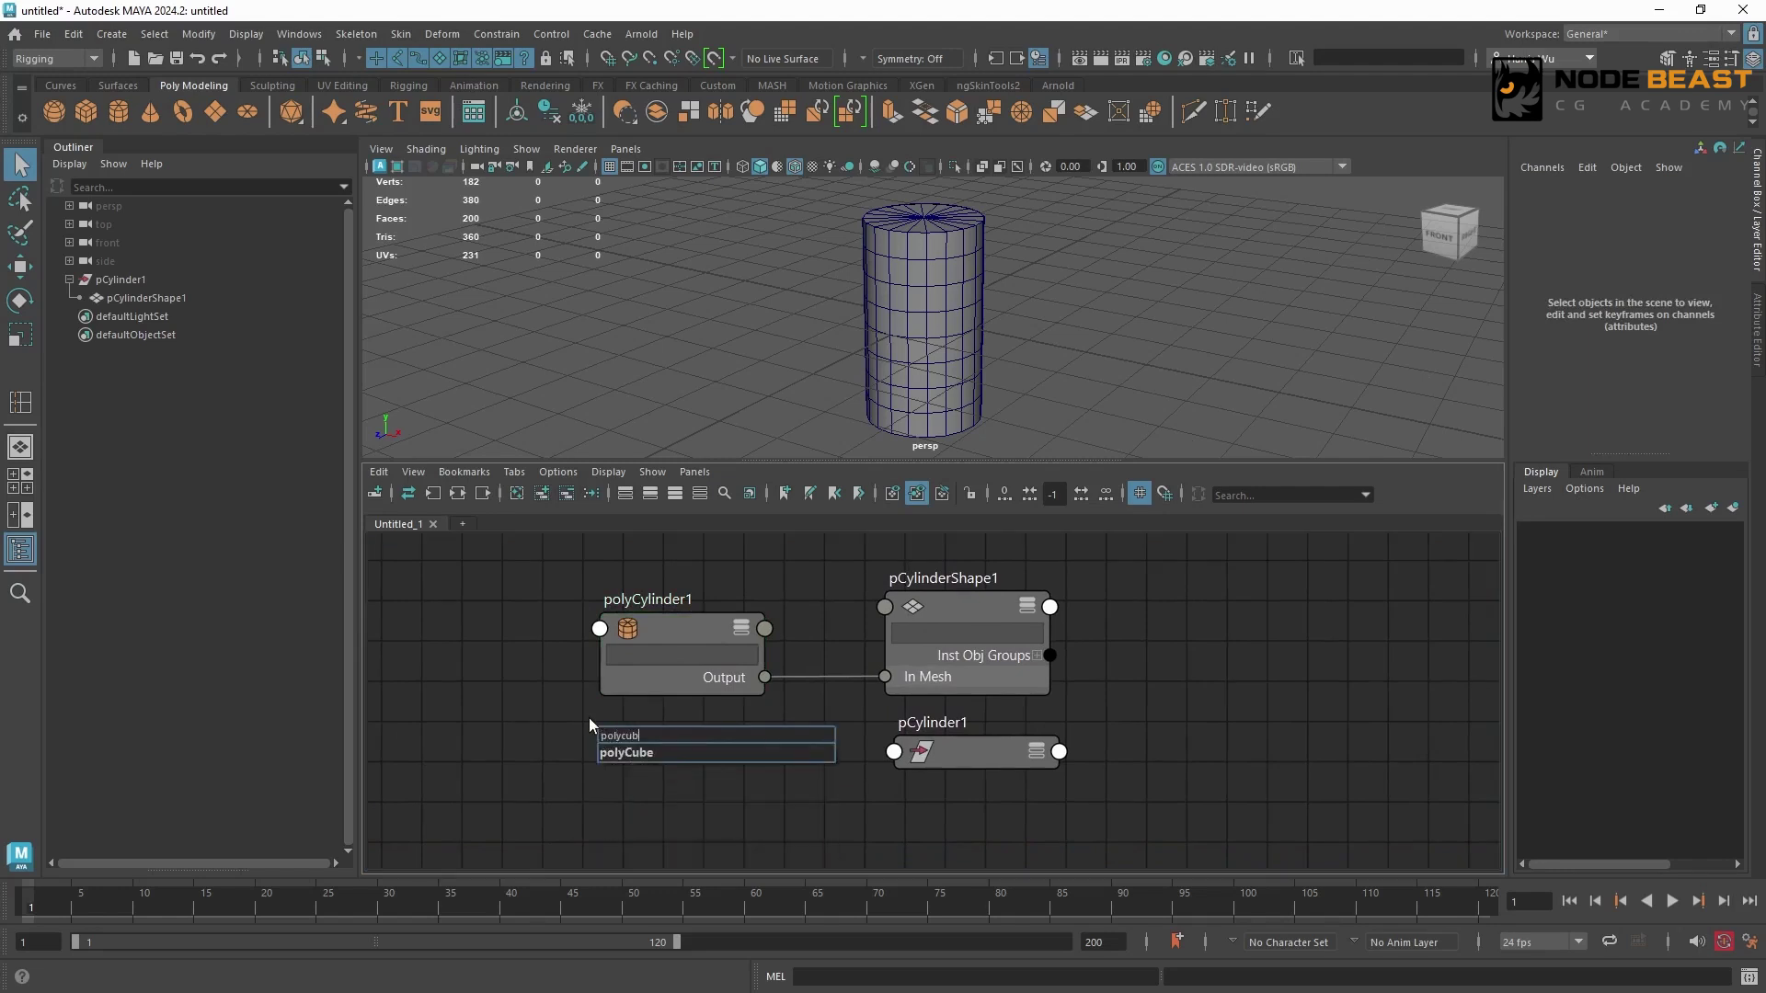
key("Return")
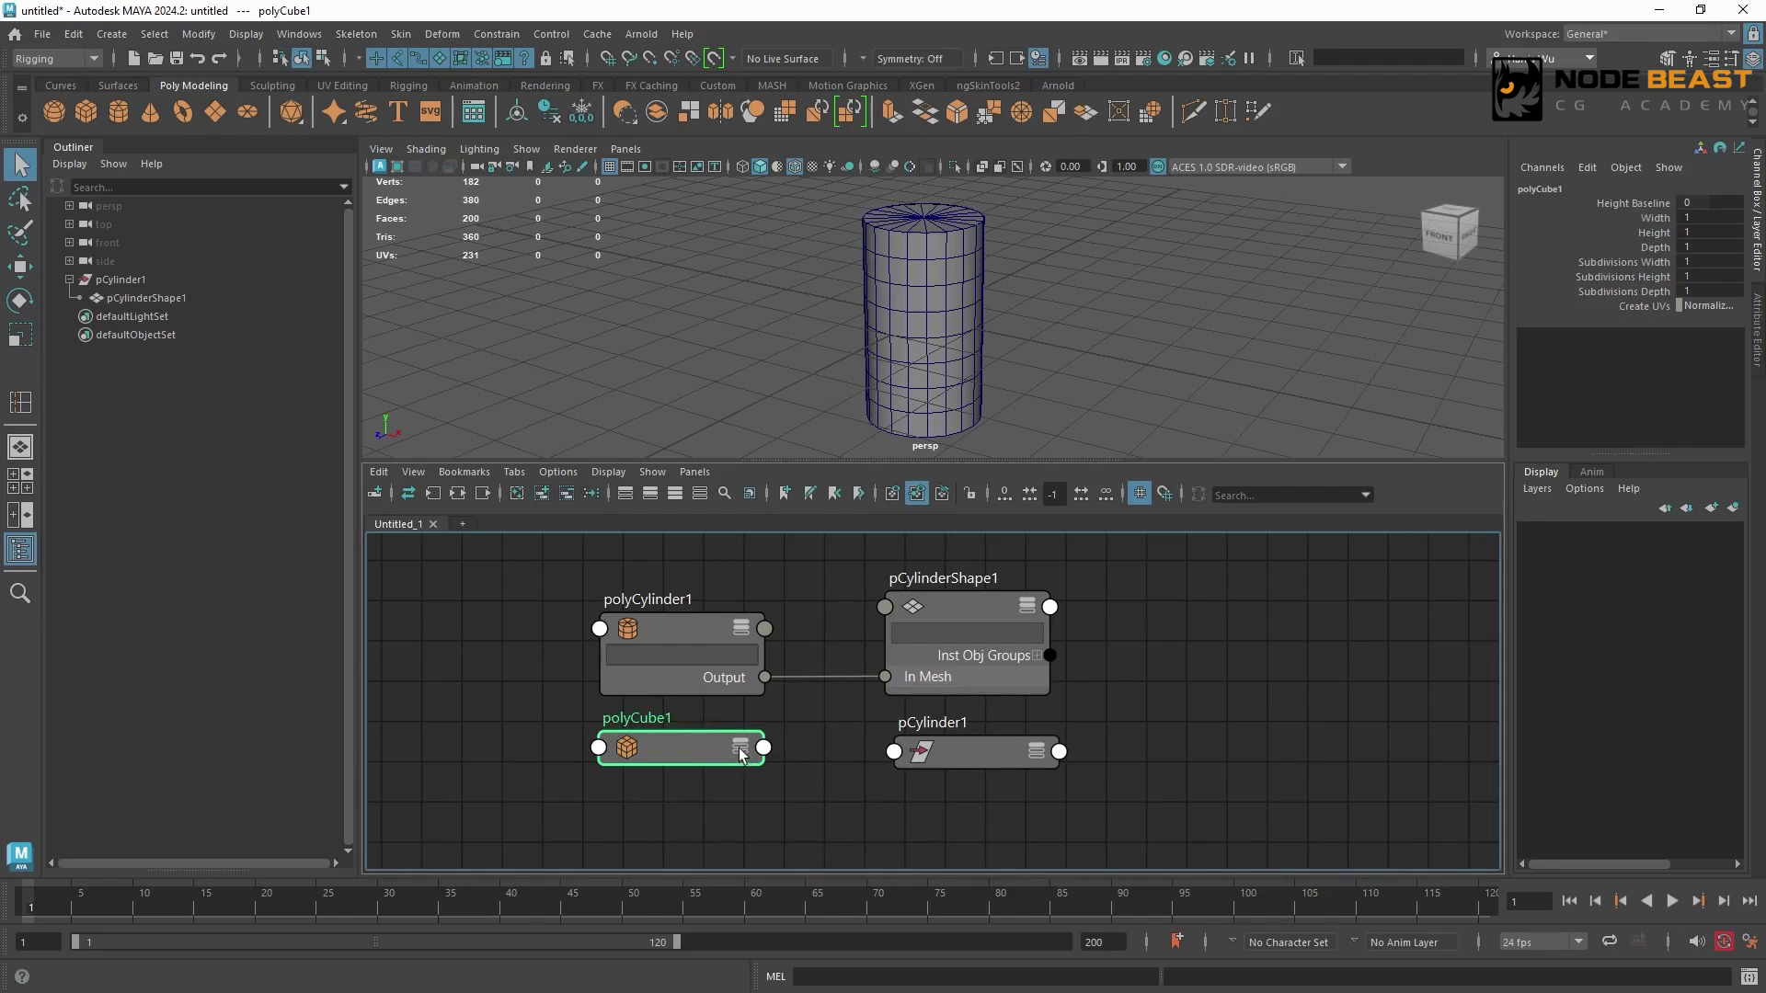
key("3")
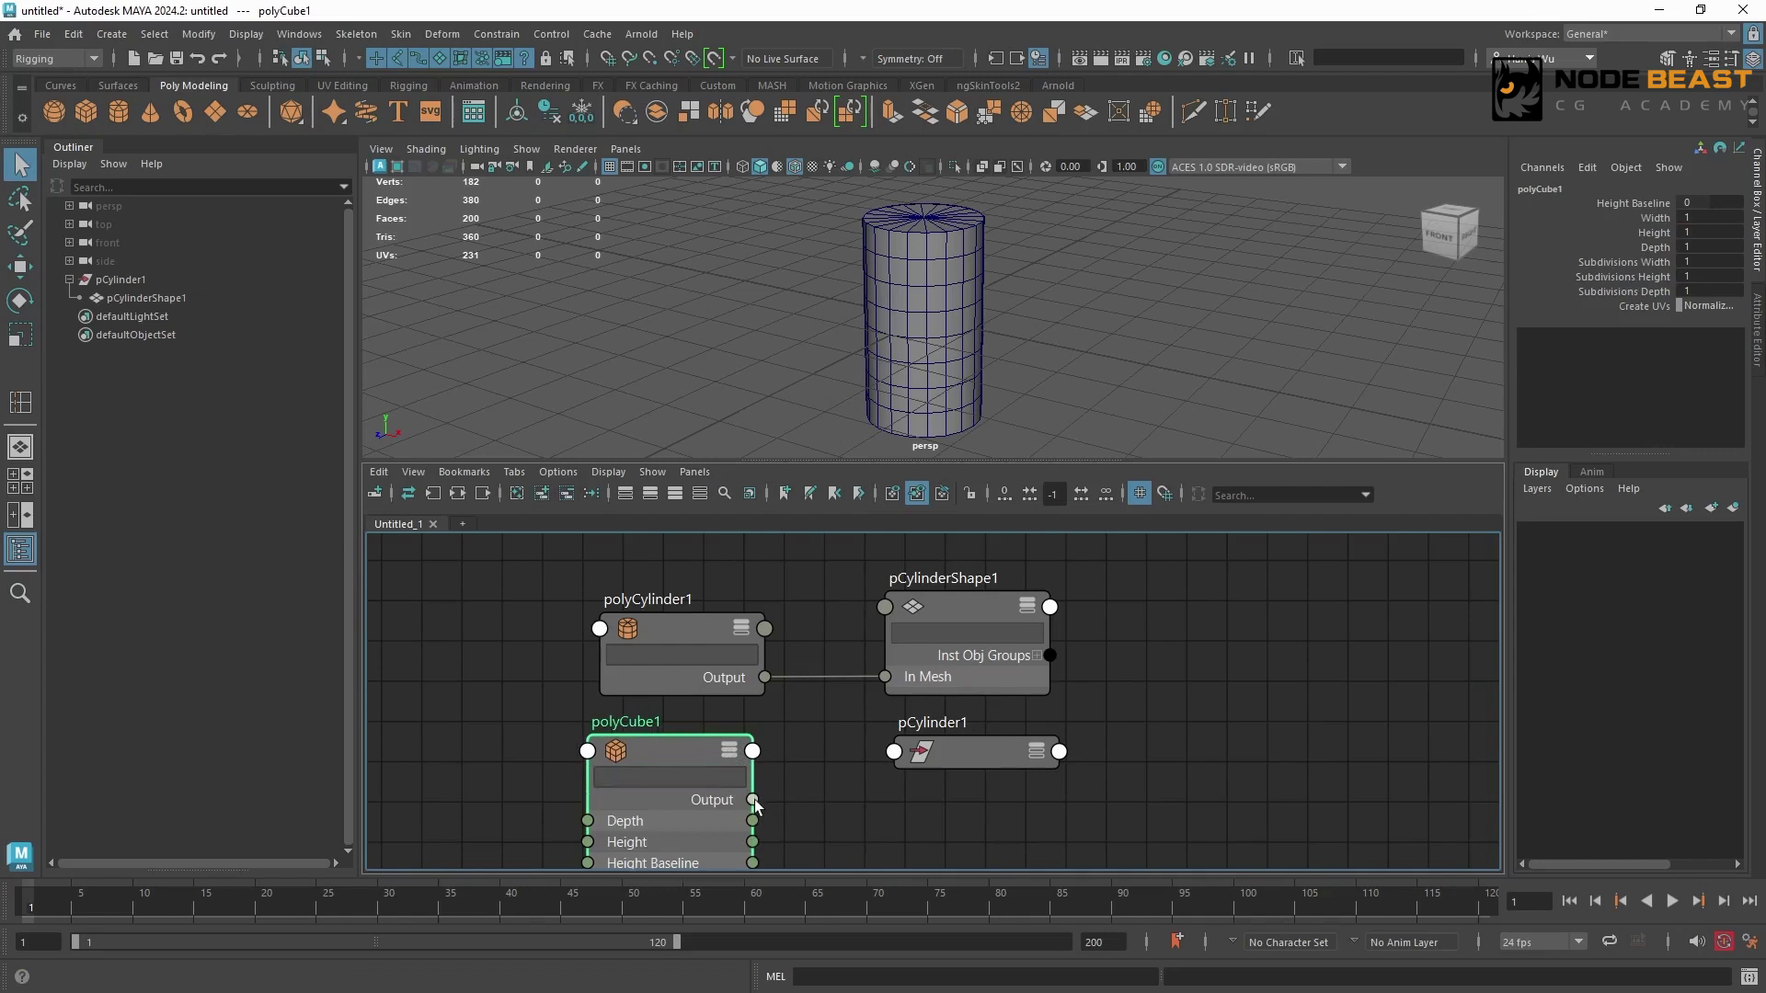
left_click_drag(753, 800, 886, 678)
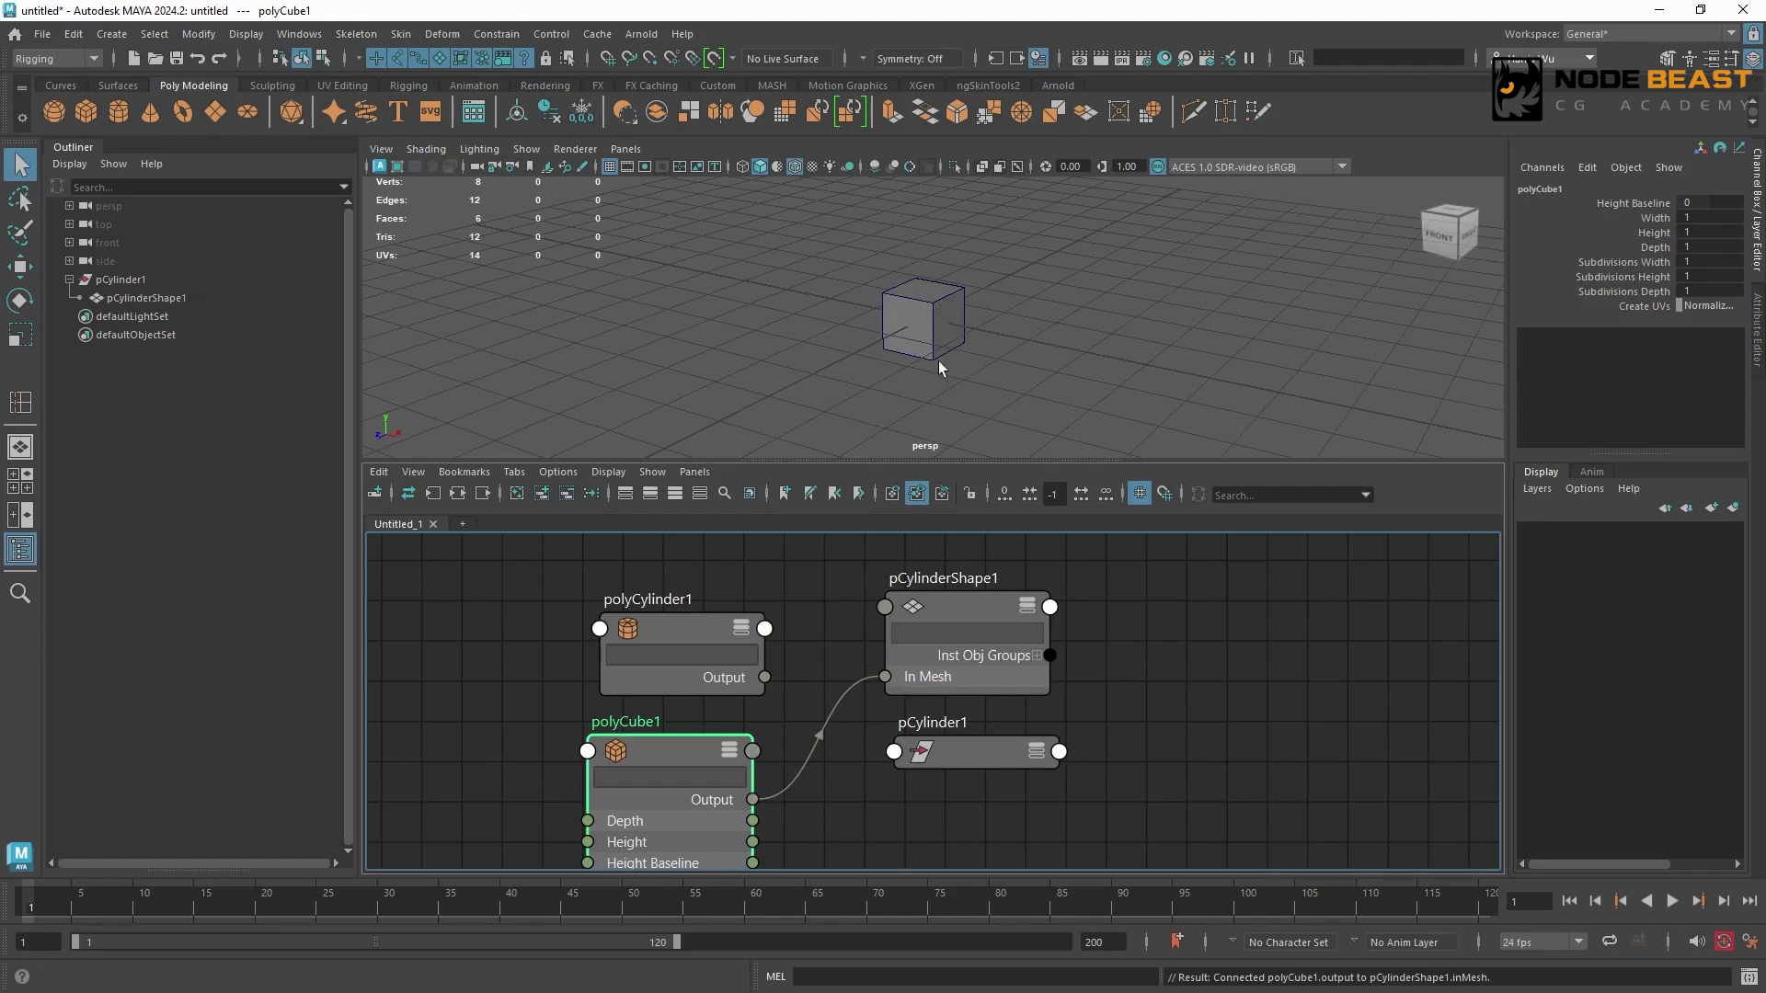
Set polyCube1's Width to 6.3, Height to 2.3, Subdivisions Width to 4 and Subdivisions Height to 2.
left_click(1655, 218)
middle_click_drag(1049, 387, 1195, 332)
left_click(1653, 233)
left_click(1637, 264, "ctrl")
left_click(1637, 277)
mouse_move(1181, 347)
middle_mouse_down()
mouse_move(1210, 350)
mouse_move(1184, 358)
middle_mouse_up()
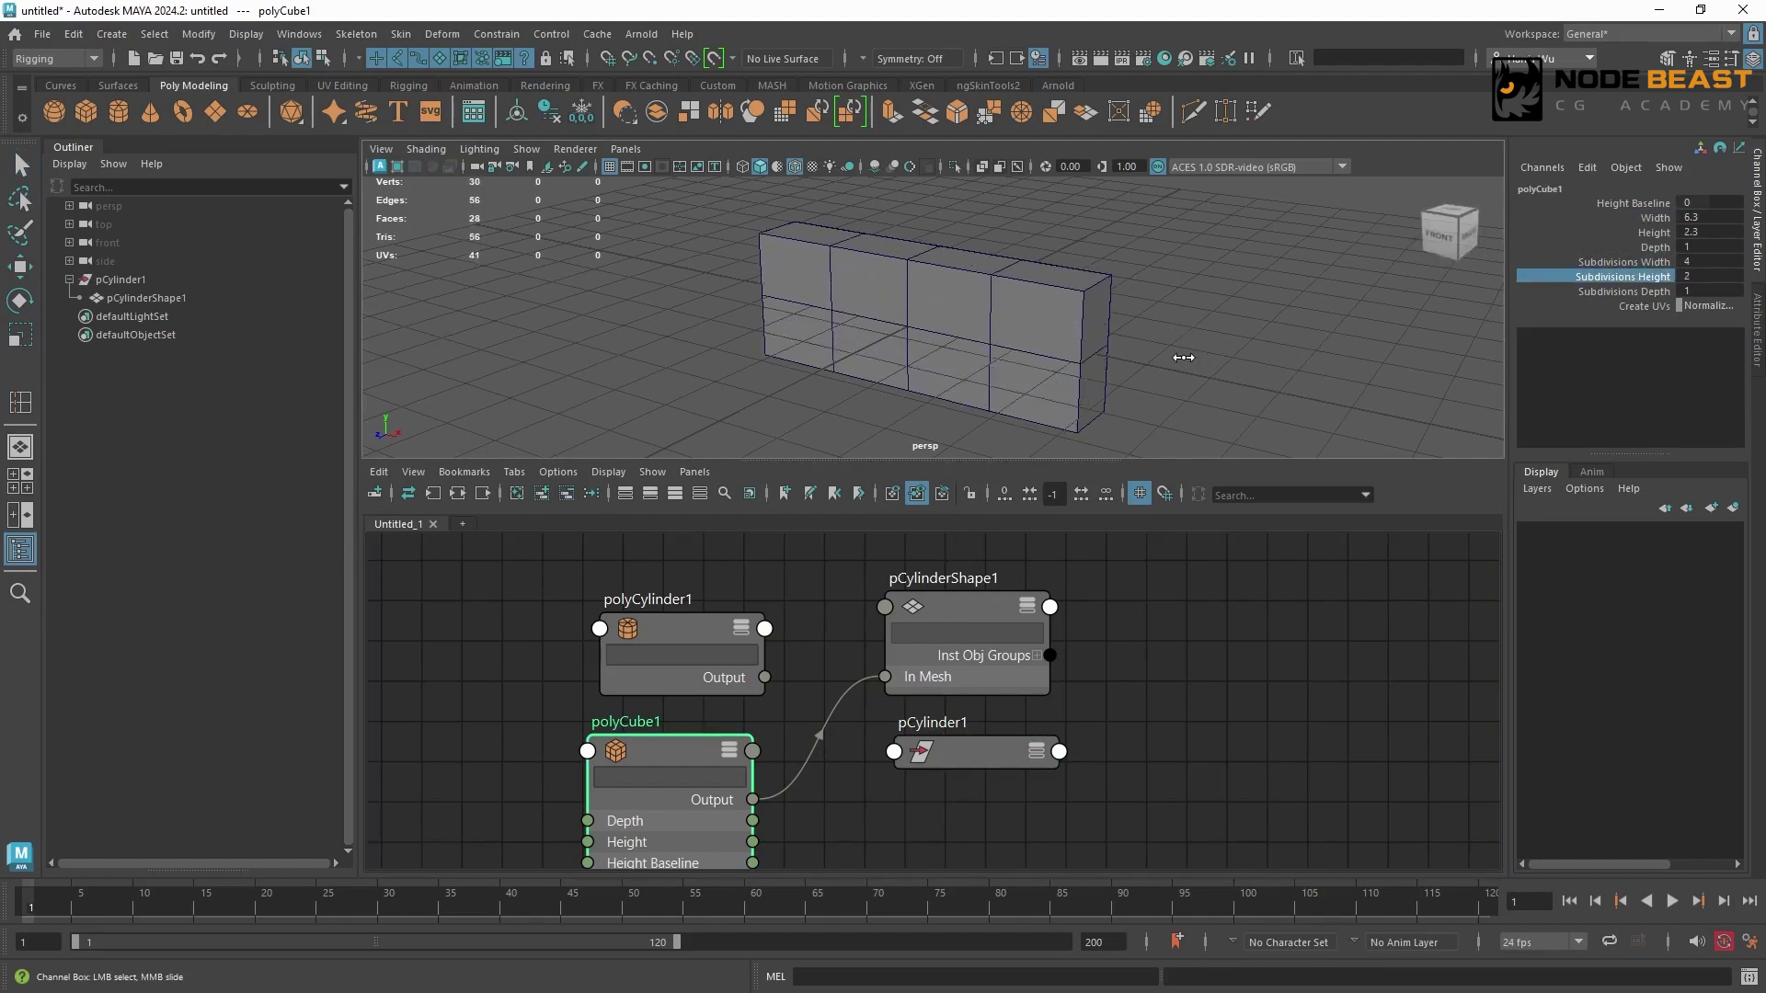
left_click(1188, 331)
Delete the disconnected polyCylinder1 node and move the polyCube1 node into clear space in the graph.
left_click(700, 628)
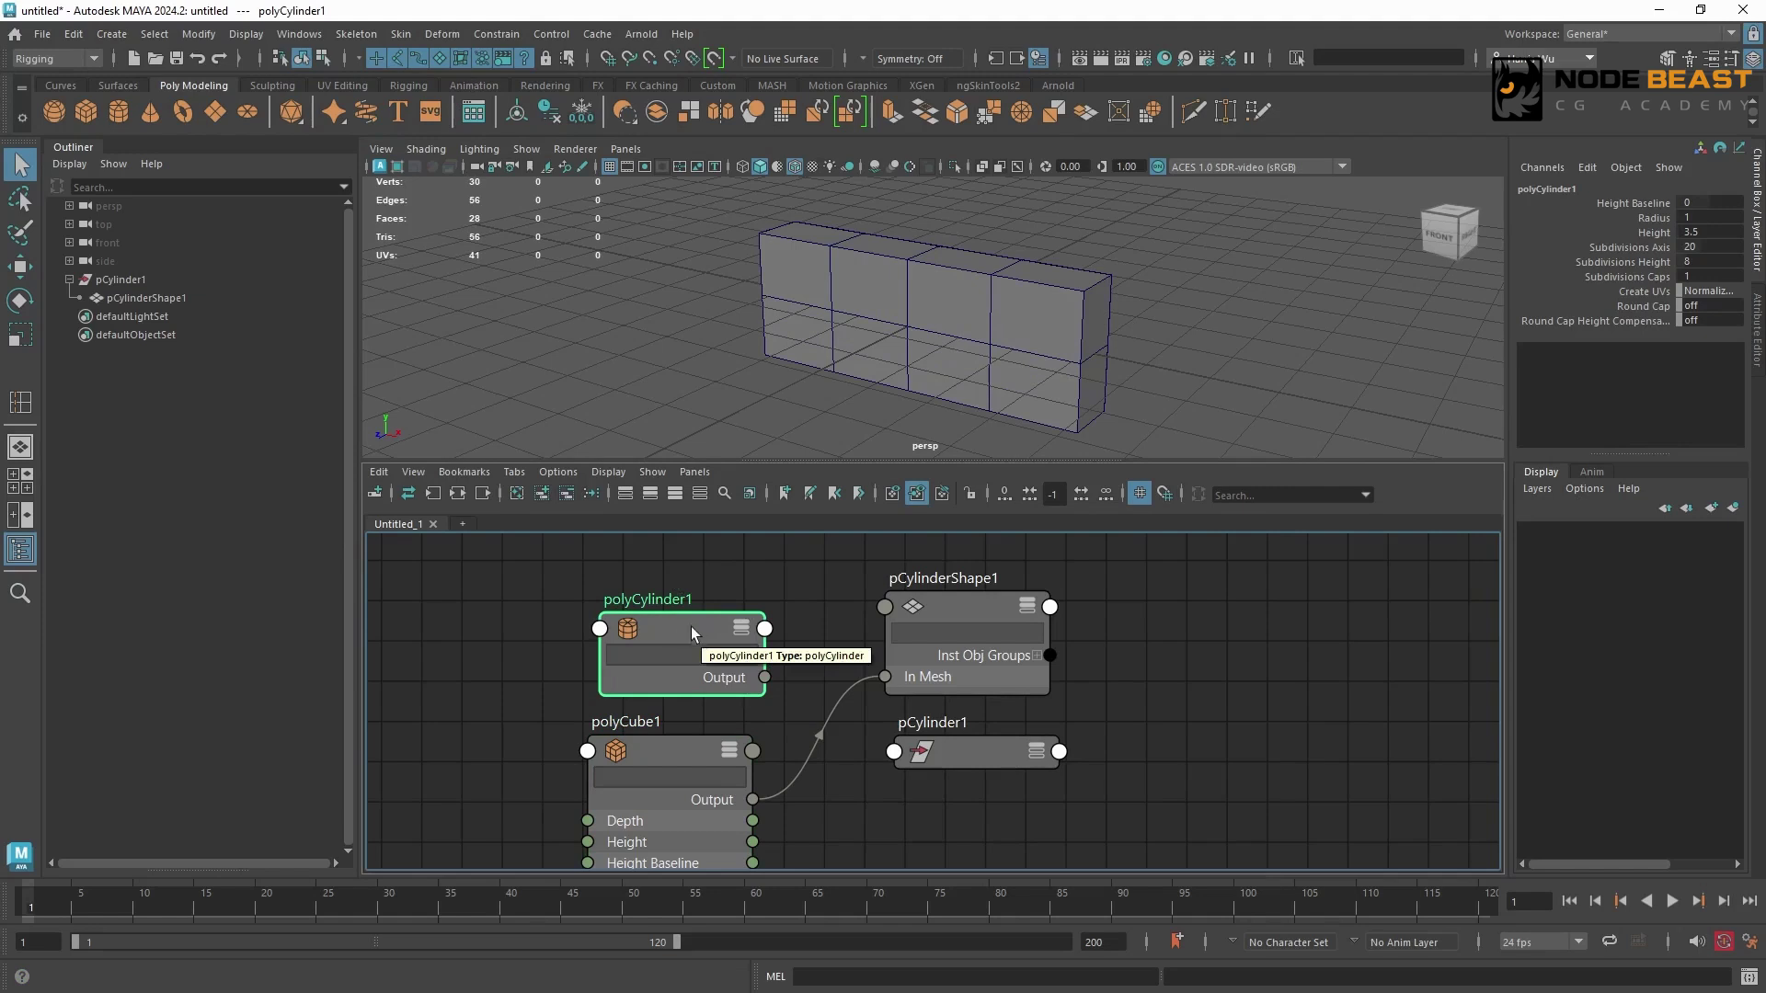
key("Delete")
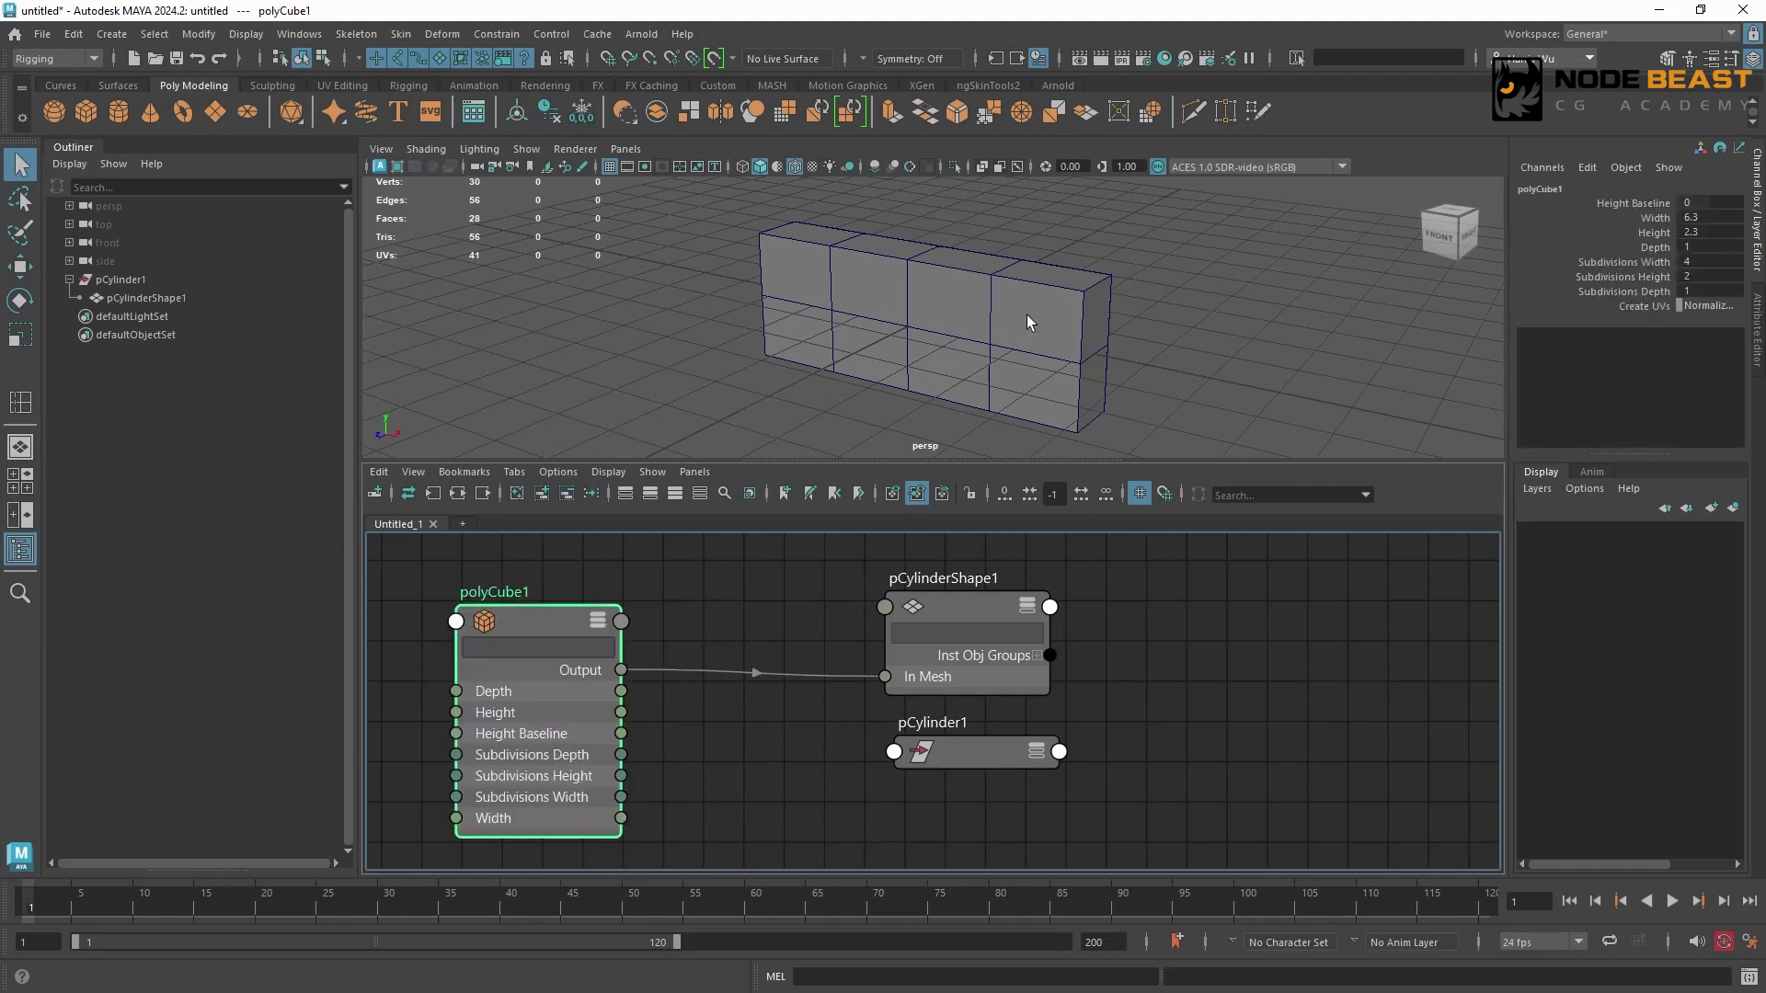
Insert a vertical edge loop near the middle of the box's third width segment and return to object selection.
right_click_drag(1032, 305, 957, 295, "shift")
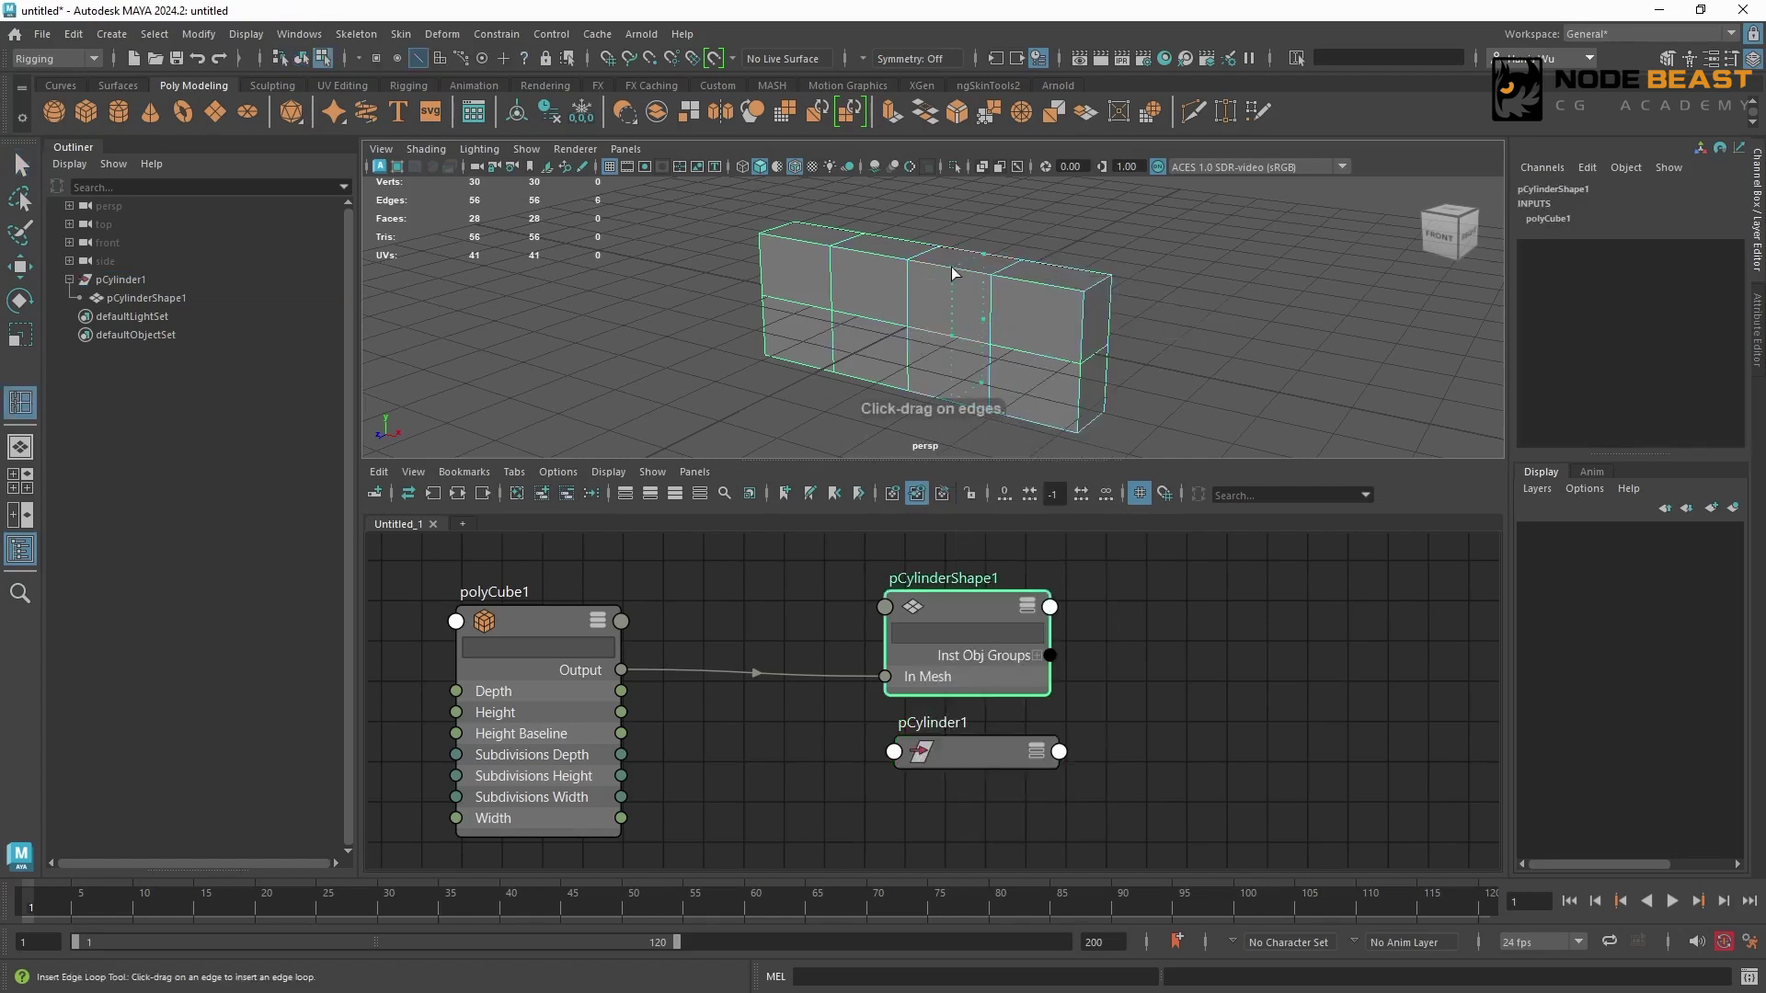
left_click(954, 273)
key("w")
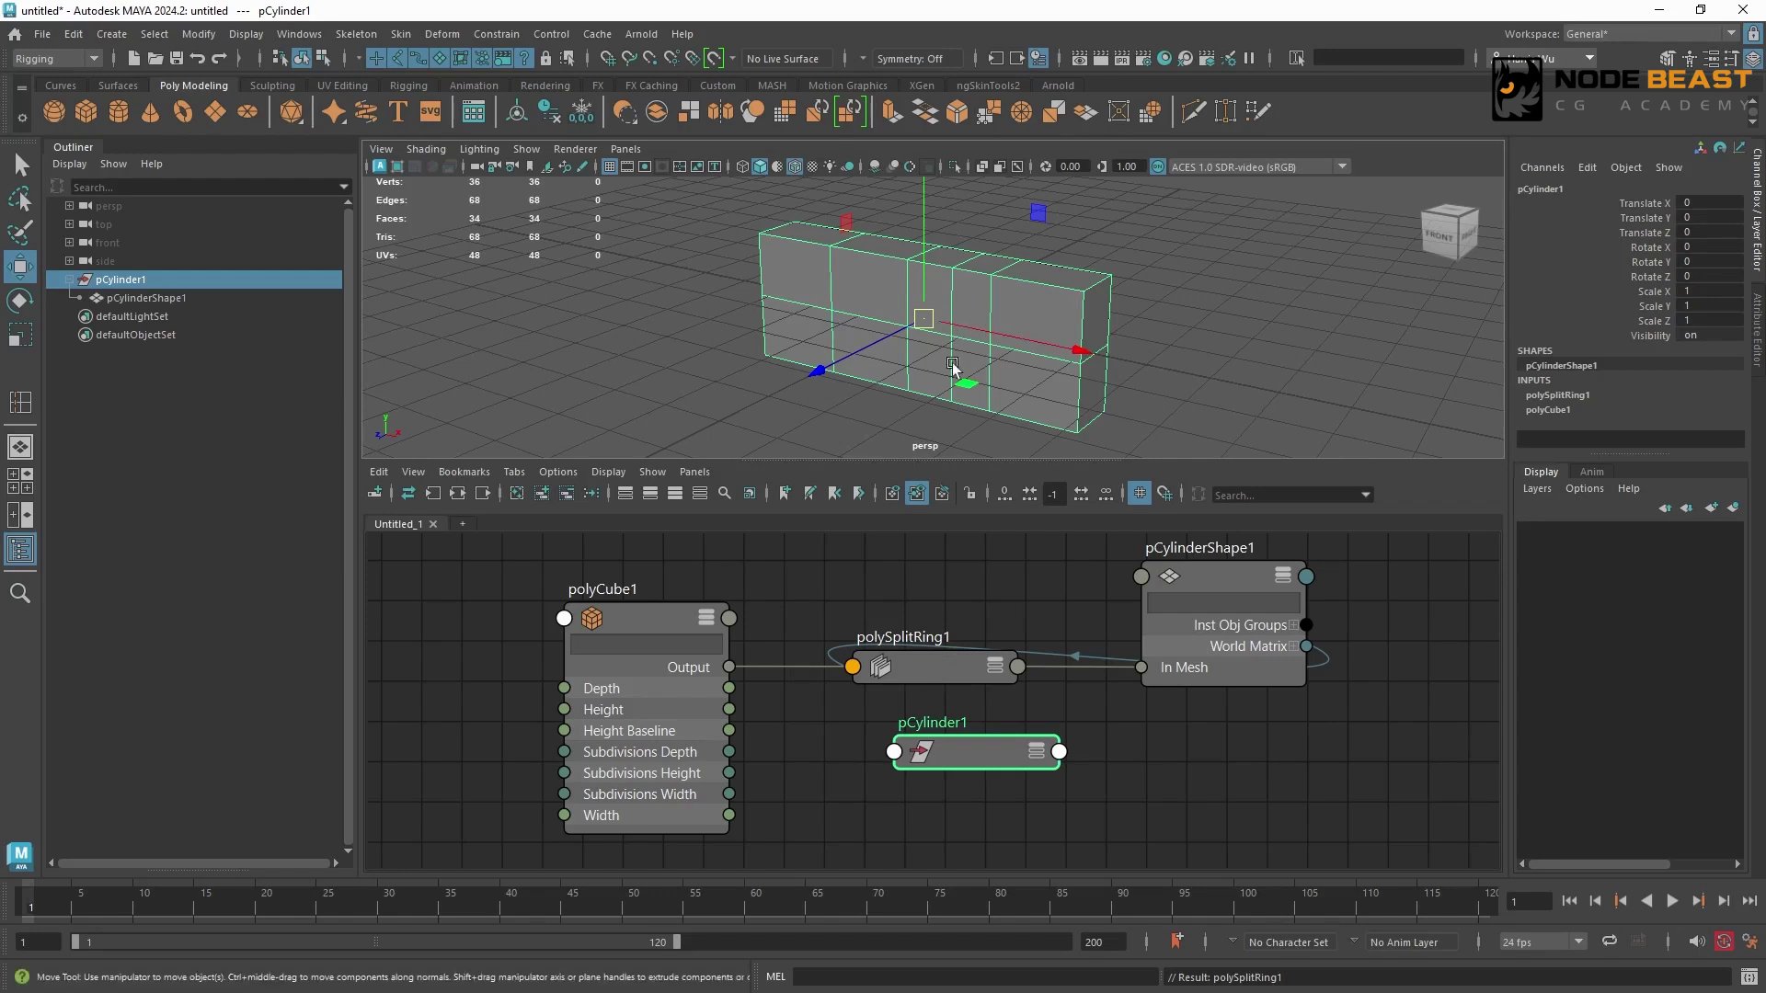
Show the connected attributes on the polySplitRing1 node, set its Weight to 0.657 and reposition it between polyCube1 and pCylinderShape1.
left_click_drag(922, 666, 918, 599)
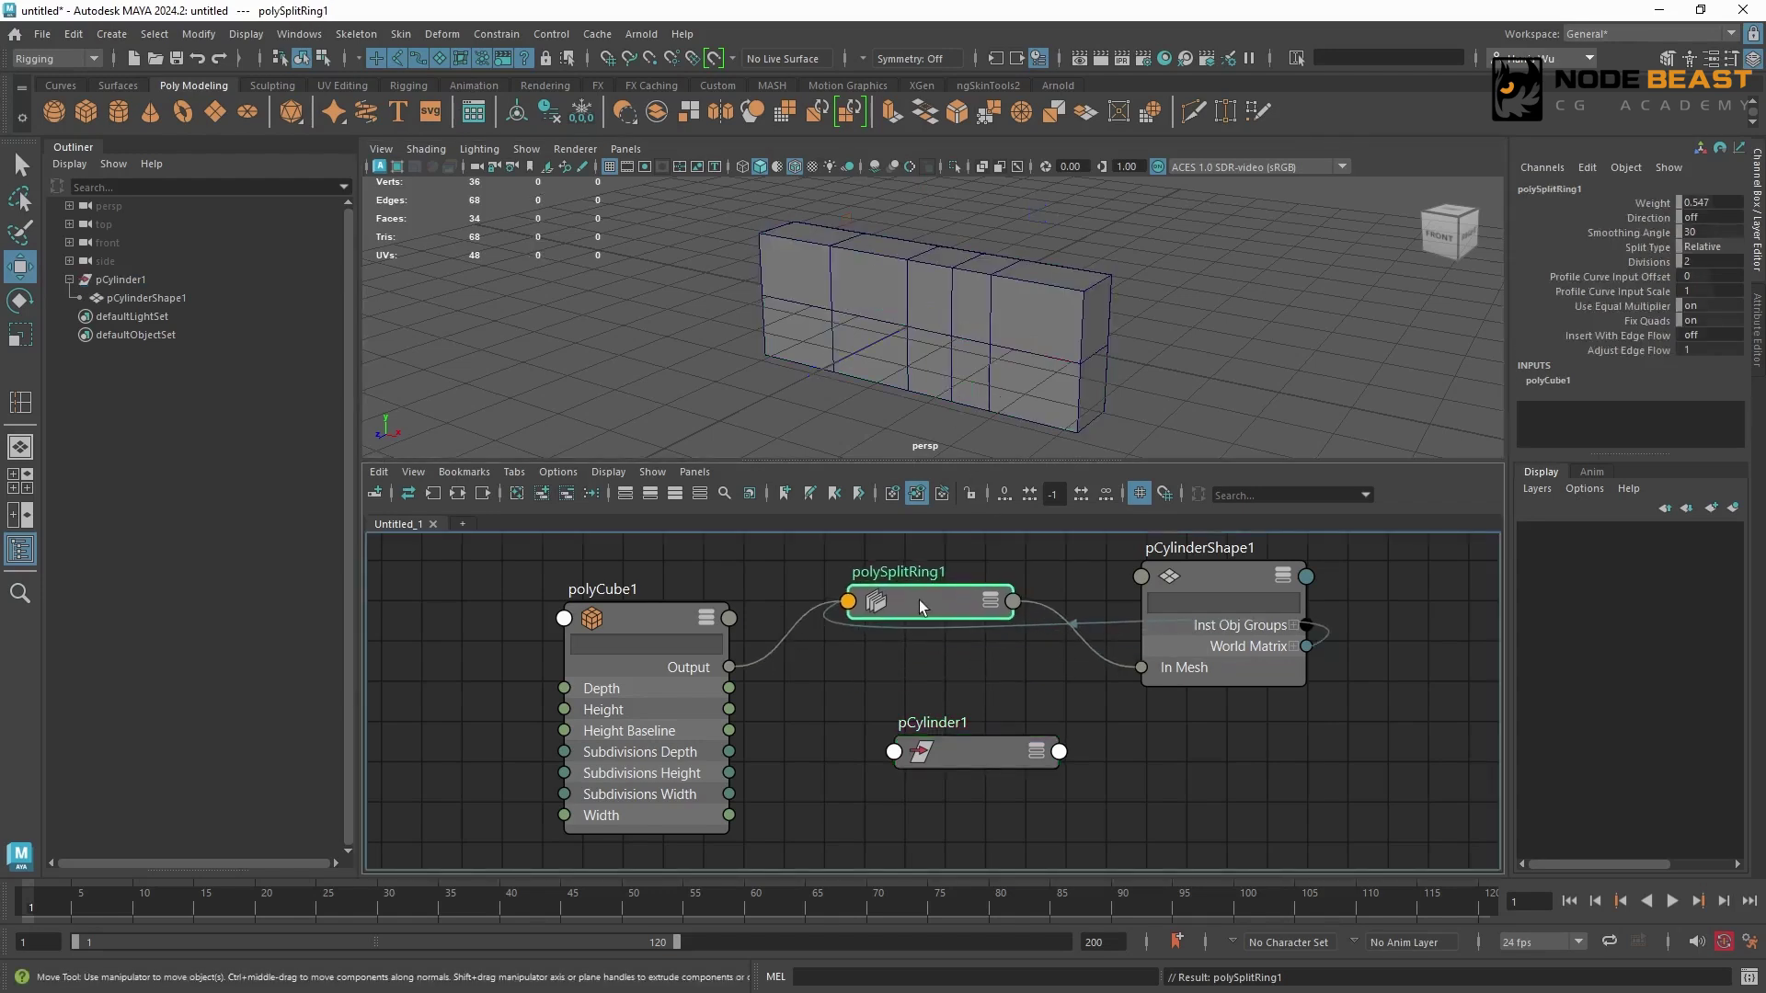
left_click(989, 600)
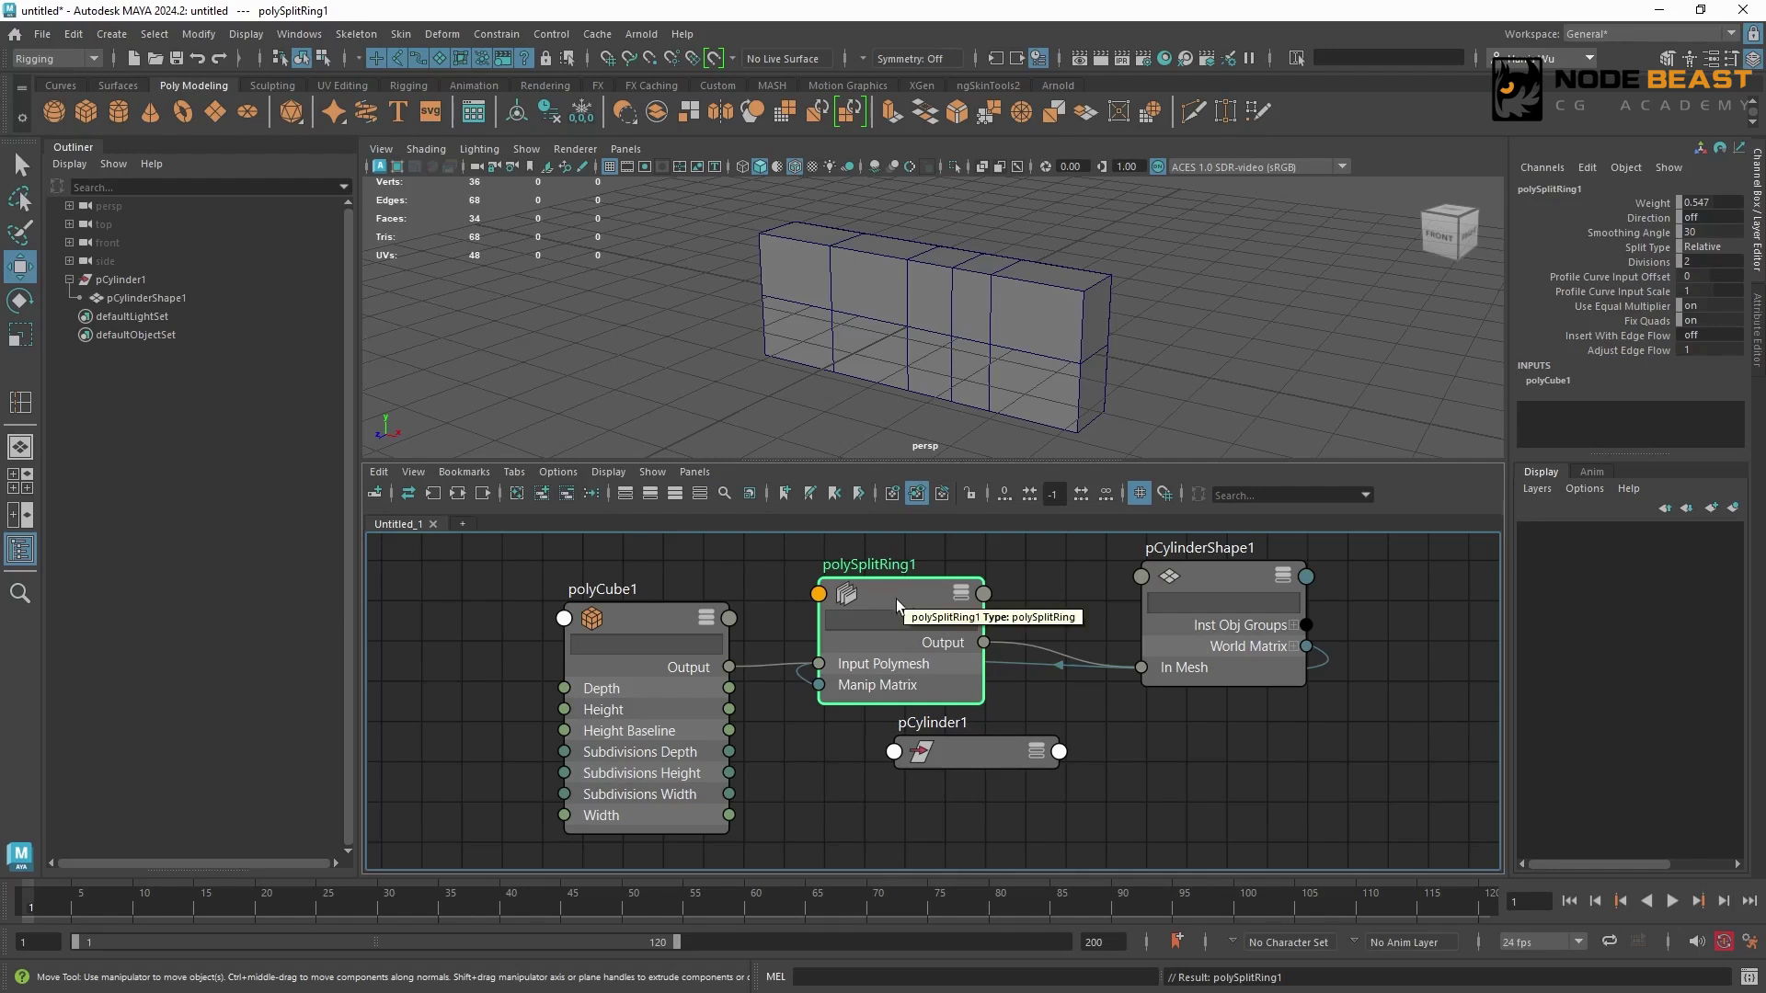
left_click(1652, 204)
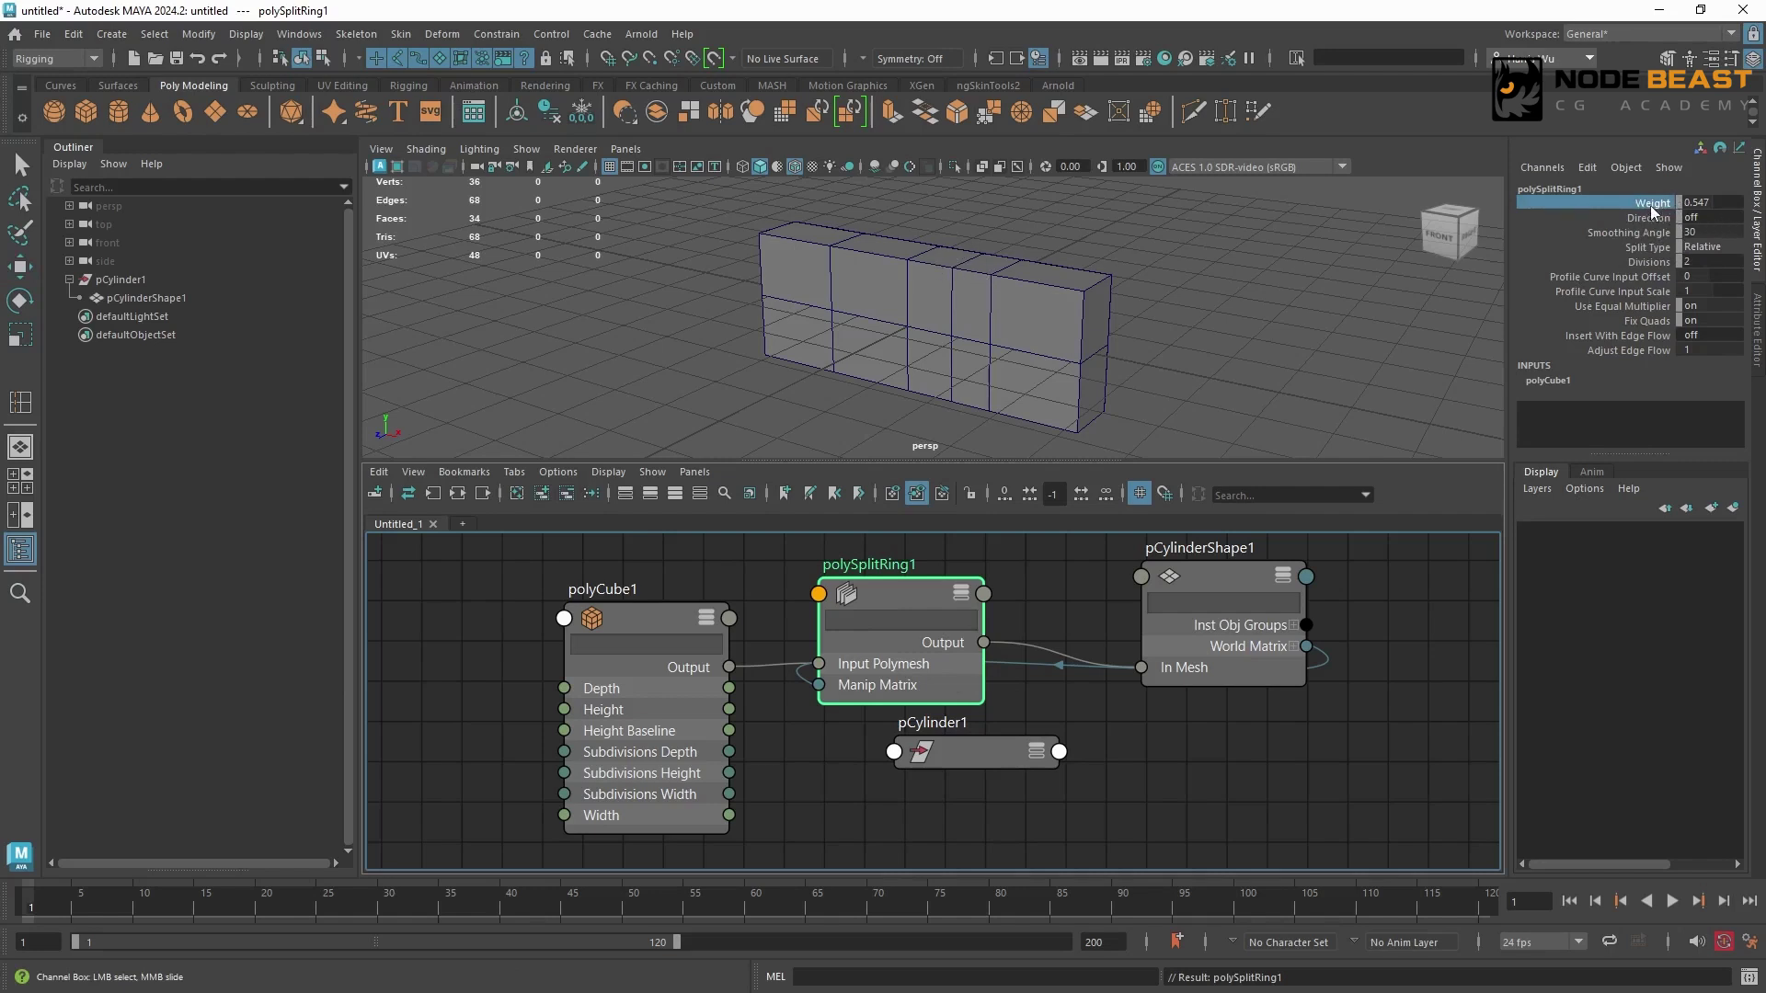
mouse_move(1169, 255)
middle_mouse_down()
mouse_move(1200, 268)
mouse_move(1136, 274)
mouse_move(1154, 272)
middle_mouse_up()
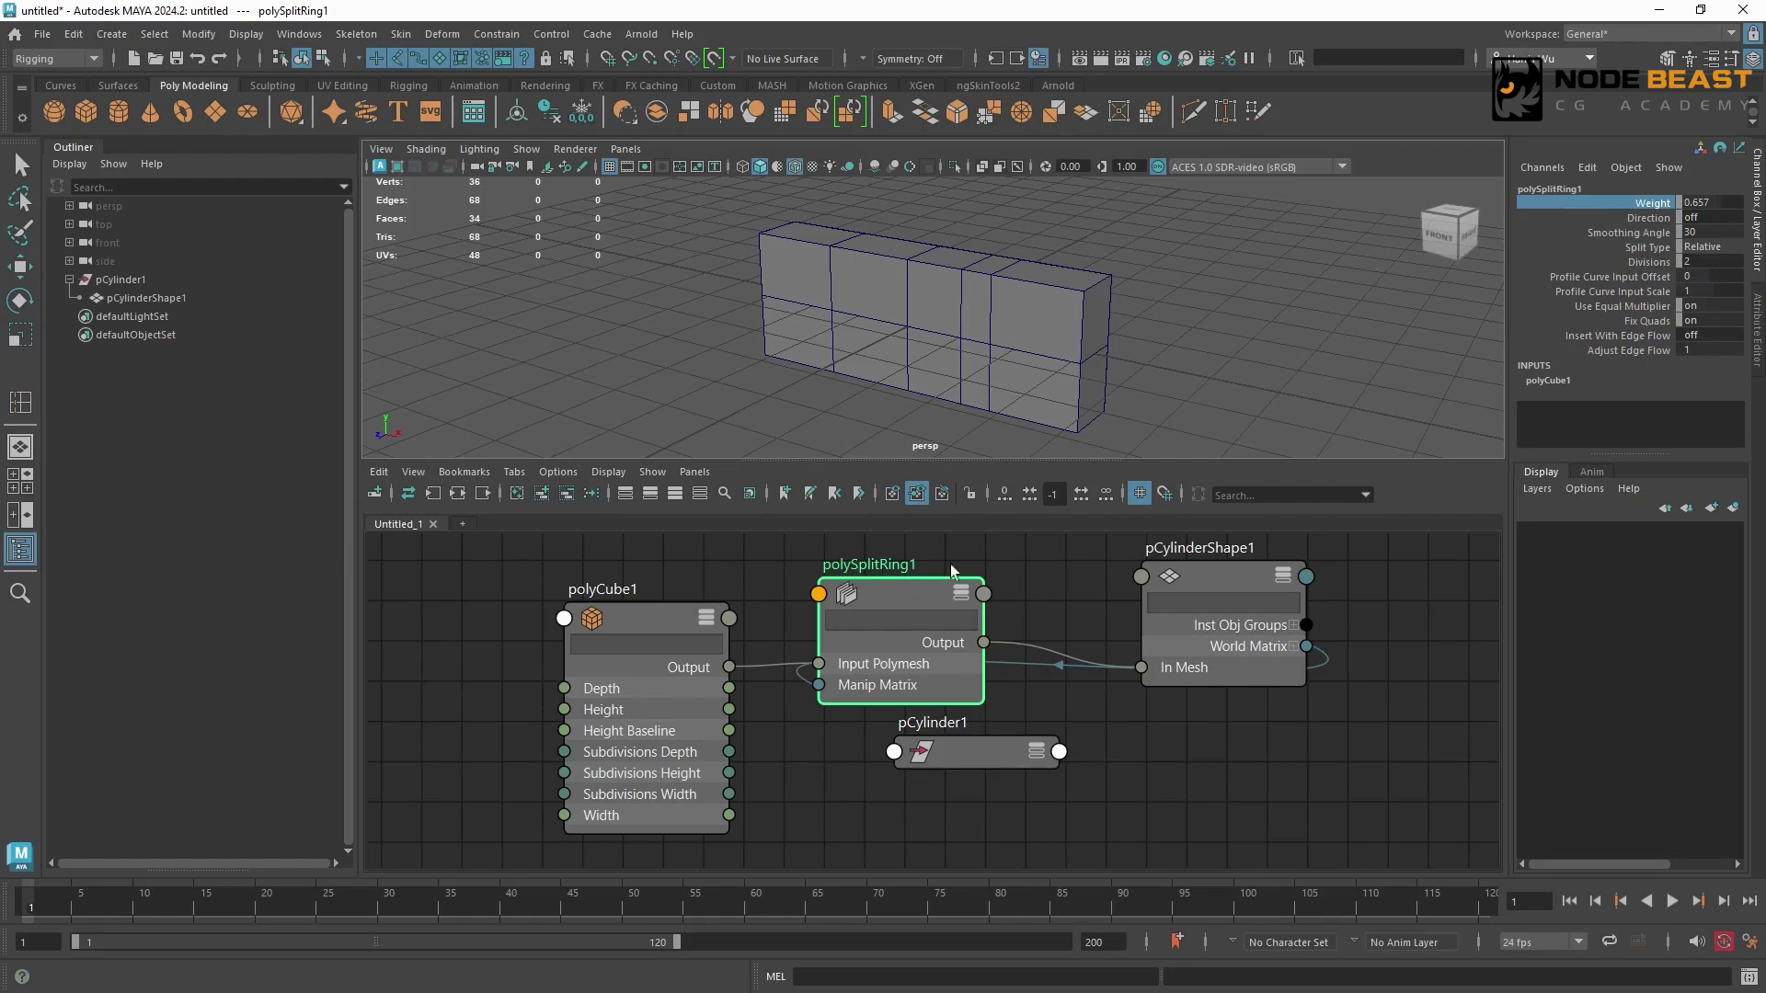
left_click_drag(914, 581, 902, 560)
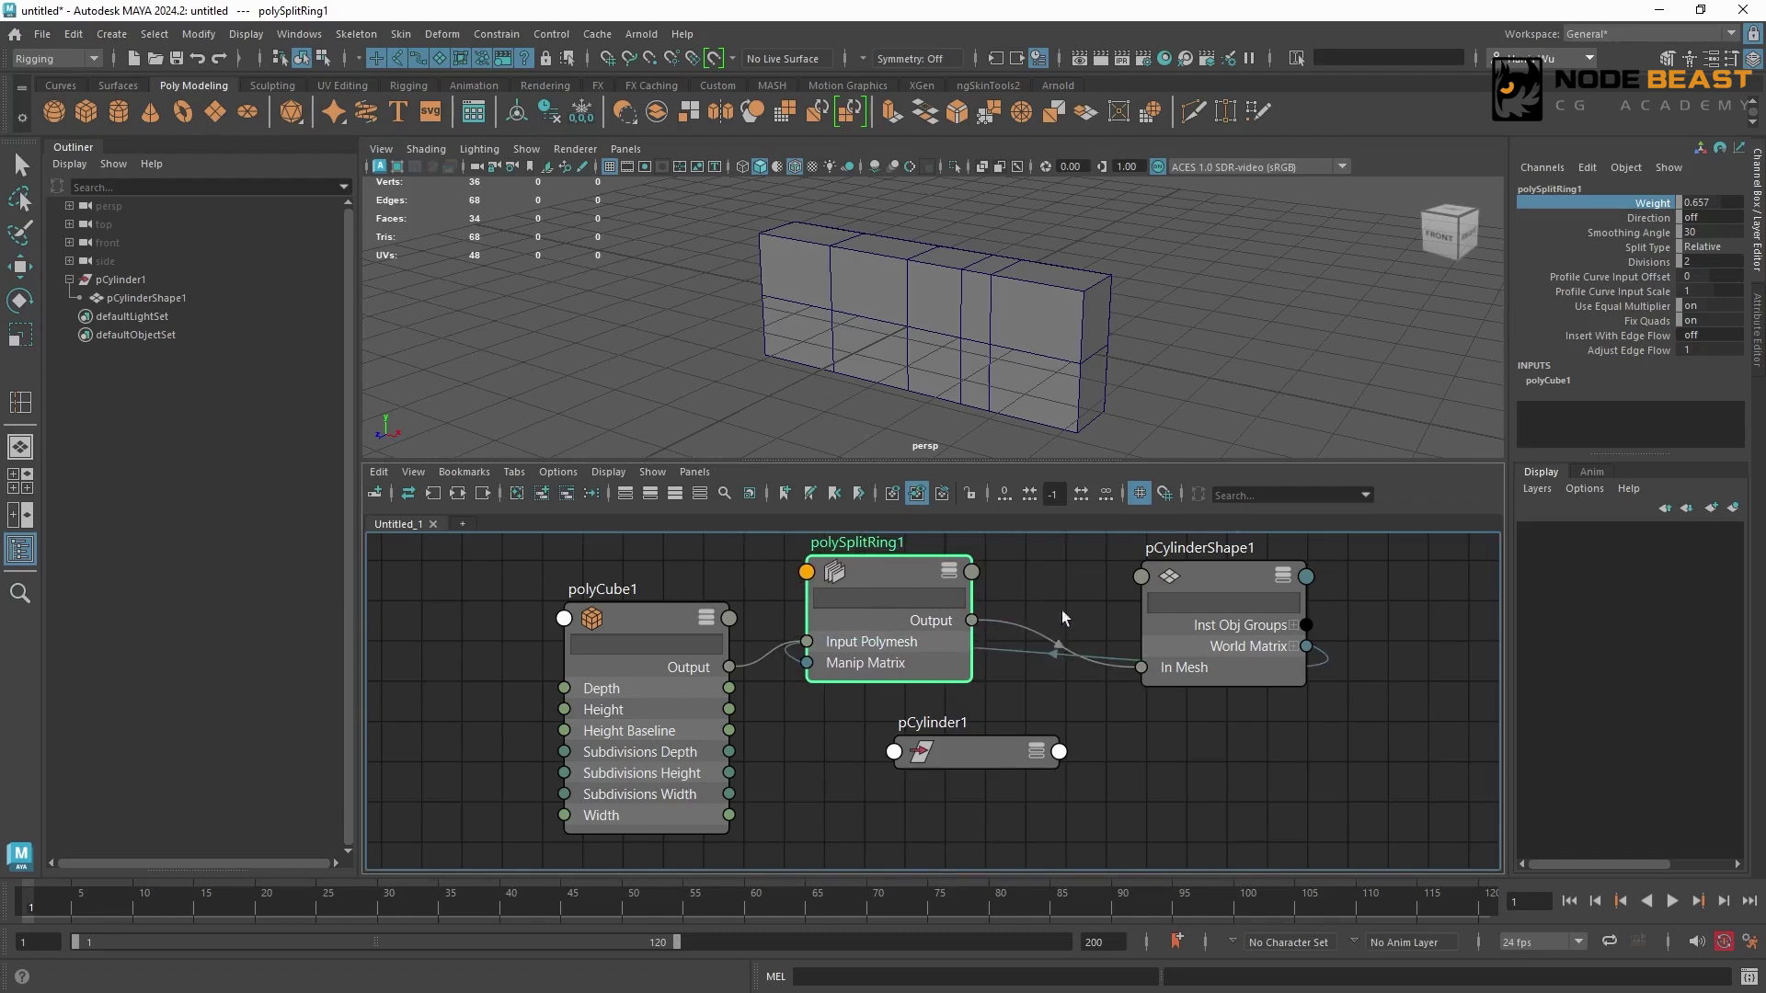
Select the box mesh in object mode and apply Smooth with 1 division.
left_click(1190, 574)
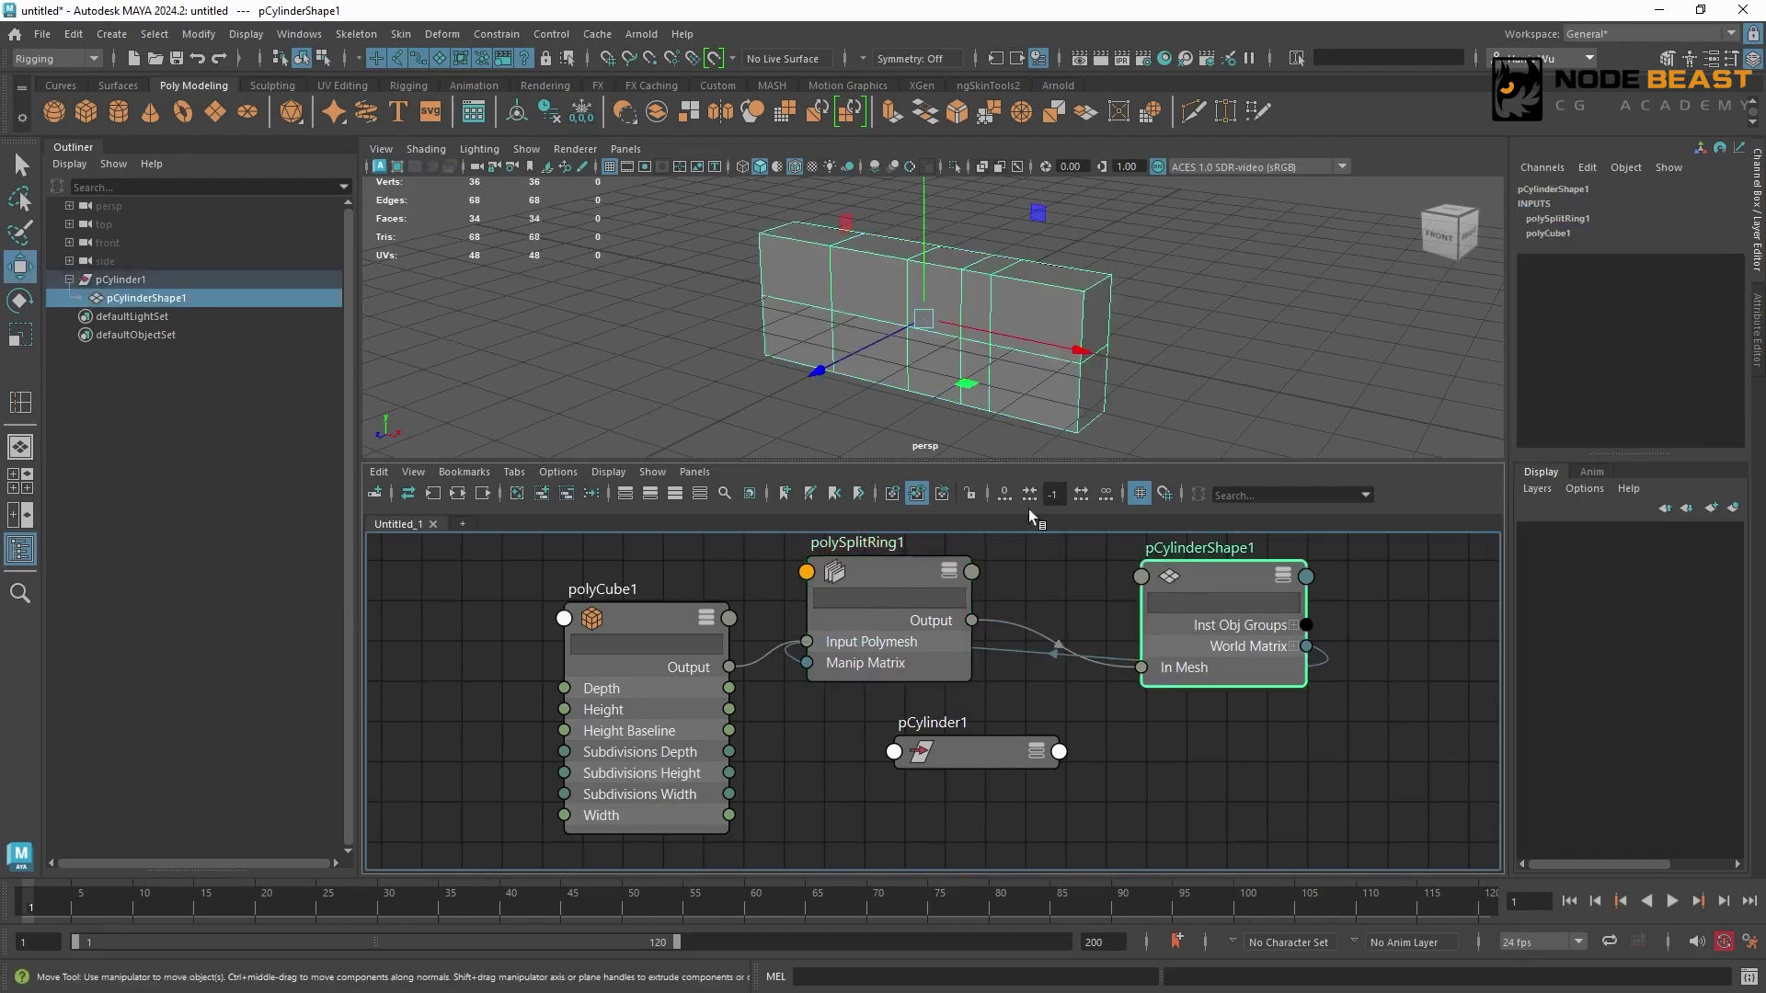
left_click(1124, 294)
left_click(1017, 315)
right_click_drag(1003, 310, 974, 409, "shift")
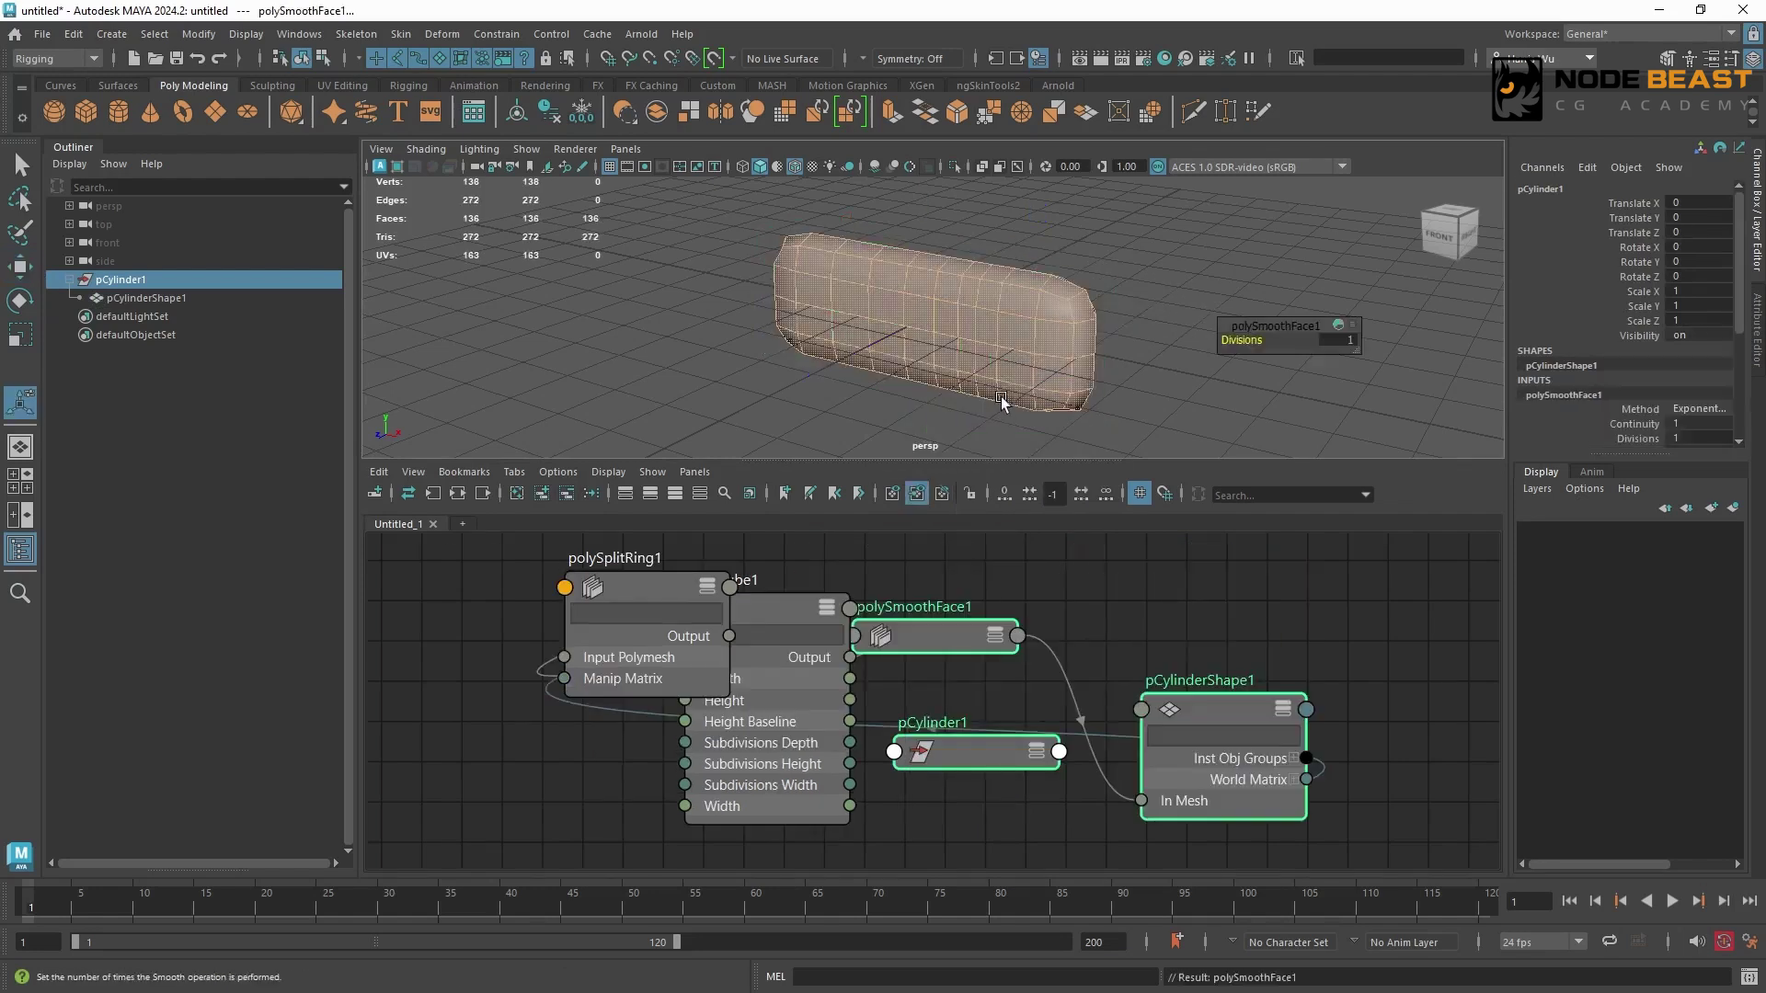
Separate the overlapping polyCube1 and polySplitRing1 nodes, placing polyCube1 first and polySplitRing1 between it and polySmoothFace1.
left_click(570, 620)
left_click_drag(754, 603, 418, 593)
middle_click_drag(745, 600, 820, 619, "alt")
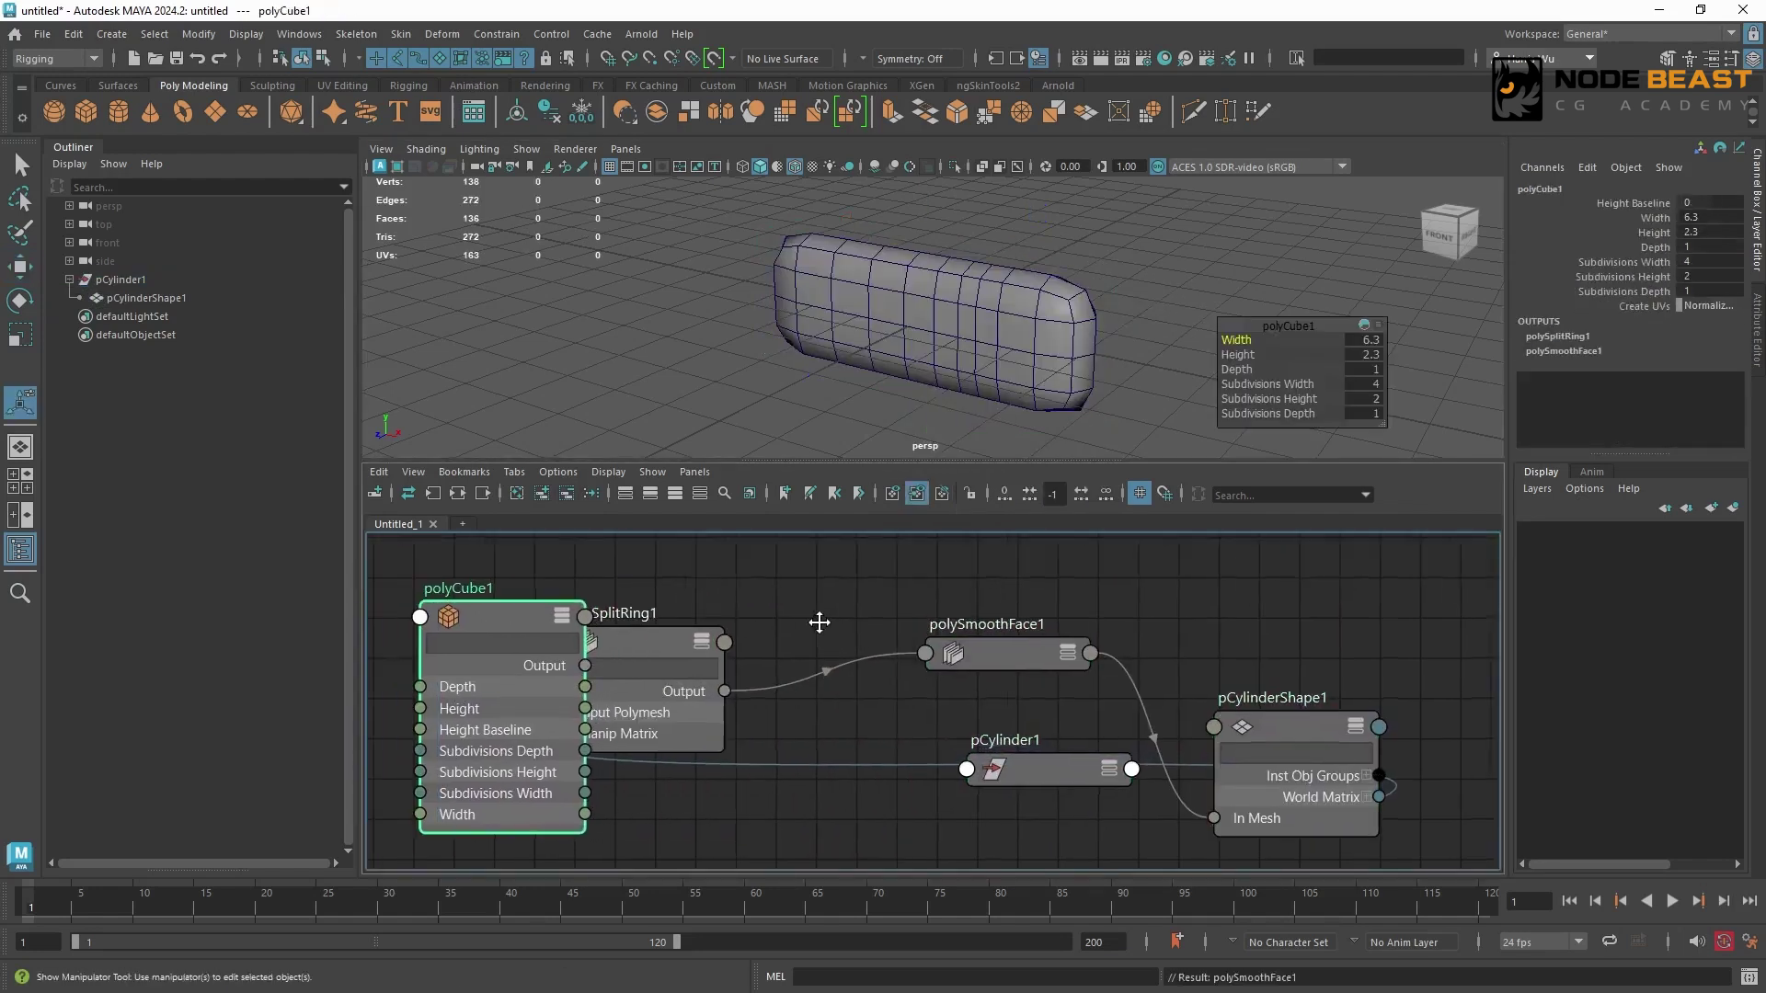
scroll(754, 577, "down", 1)
left_click_drag(537, 607, 401, 615)
left_click_drag(682, 632, 704, 630)
middle_click_drag(749, 580, 823, 579, "alt")
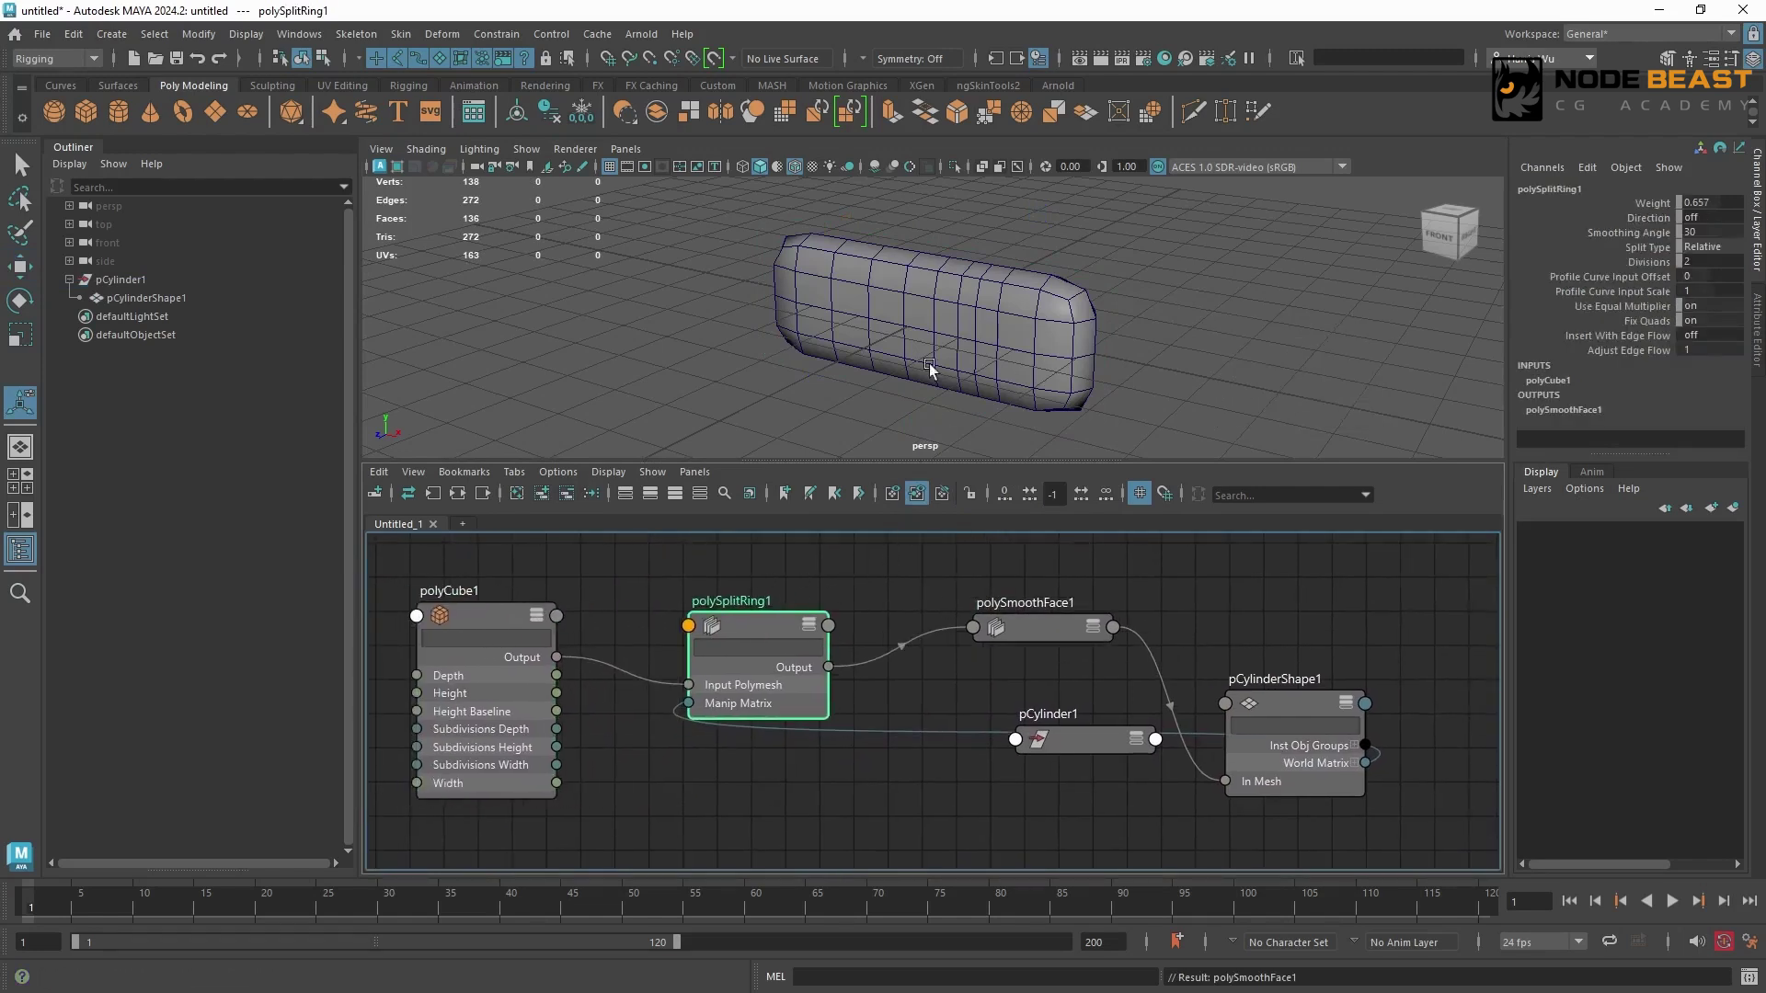
Move pCylinderShape1 to the end of the node chain and show polySmoothFace1's connected attributes.
left_click_drag(1288, 730, 1332, 648)
left_click(1030, 631)
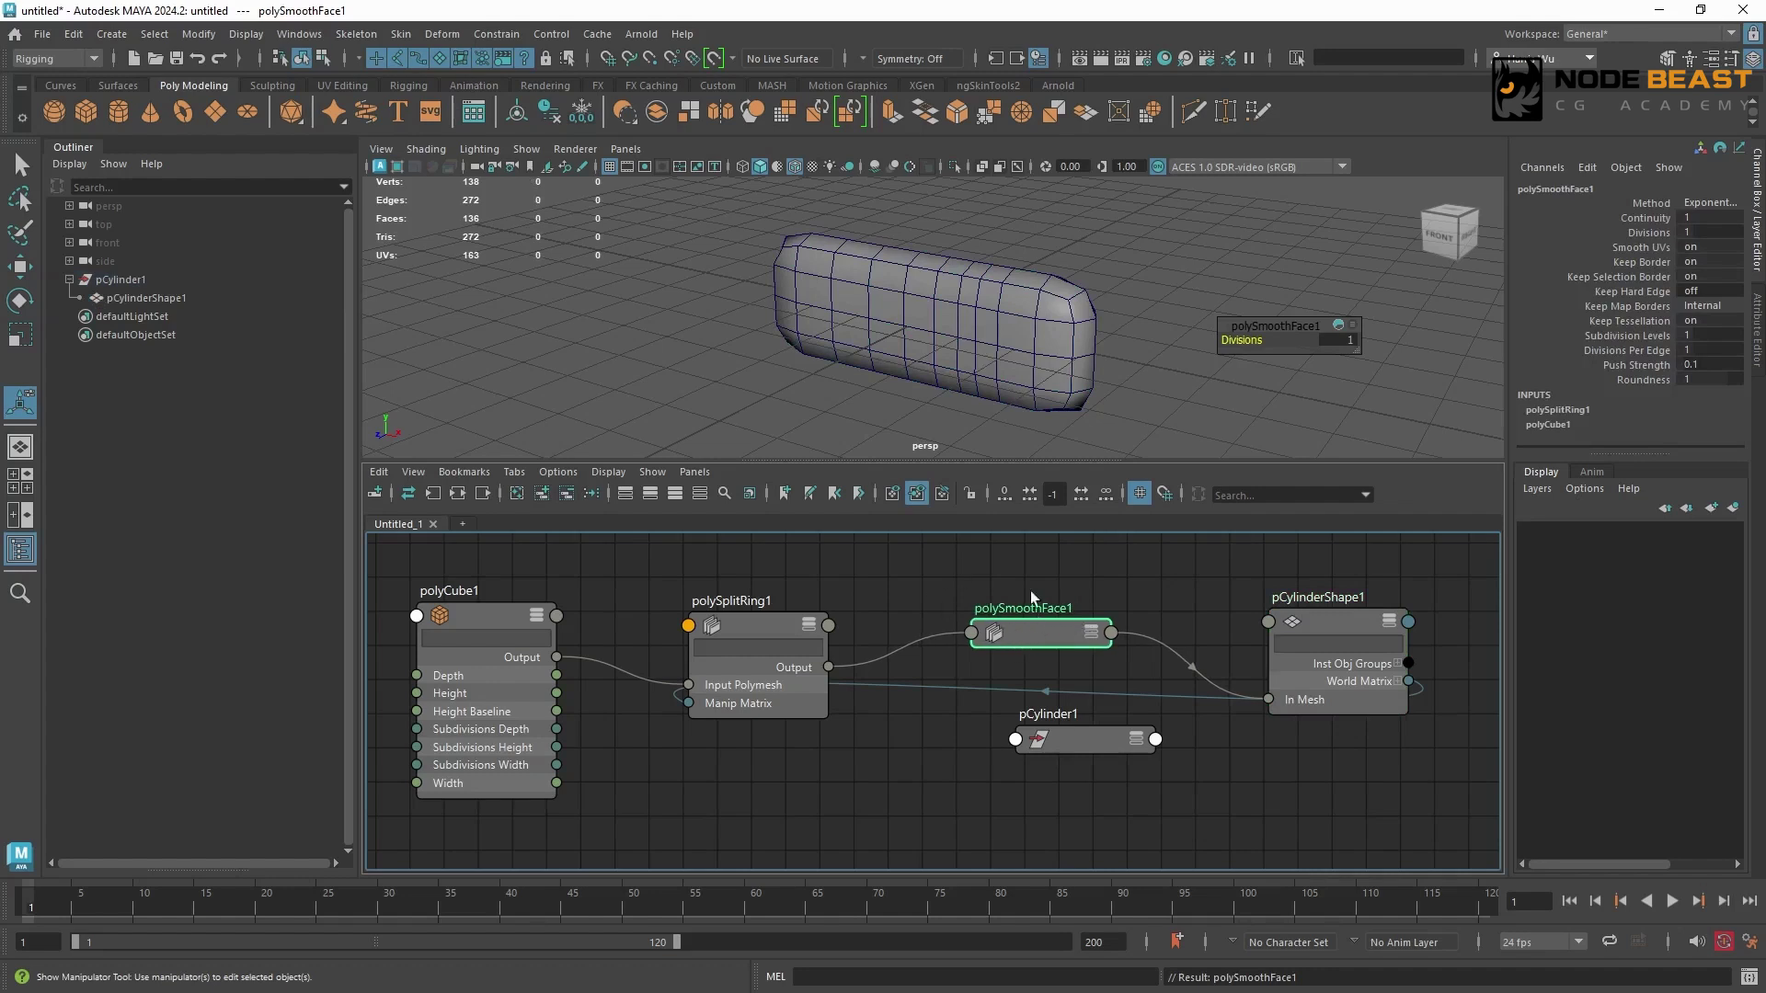
left_click(1091, 632)
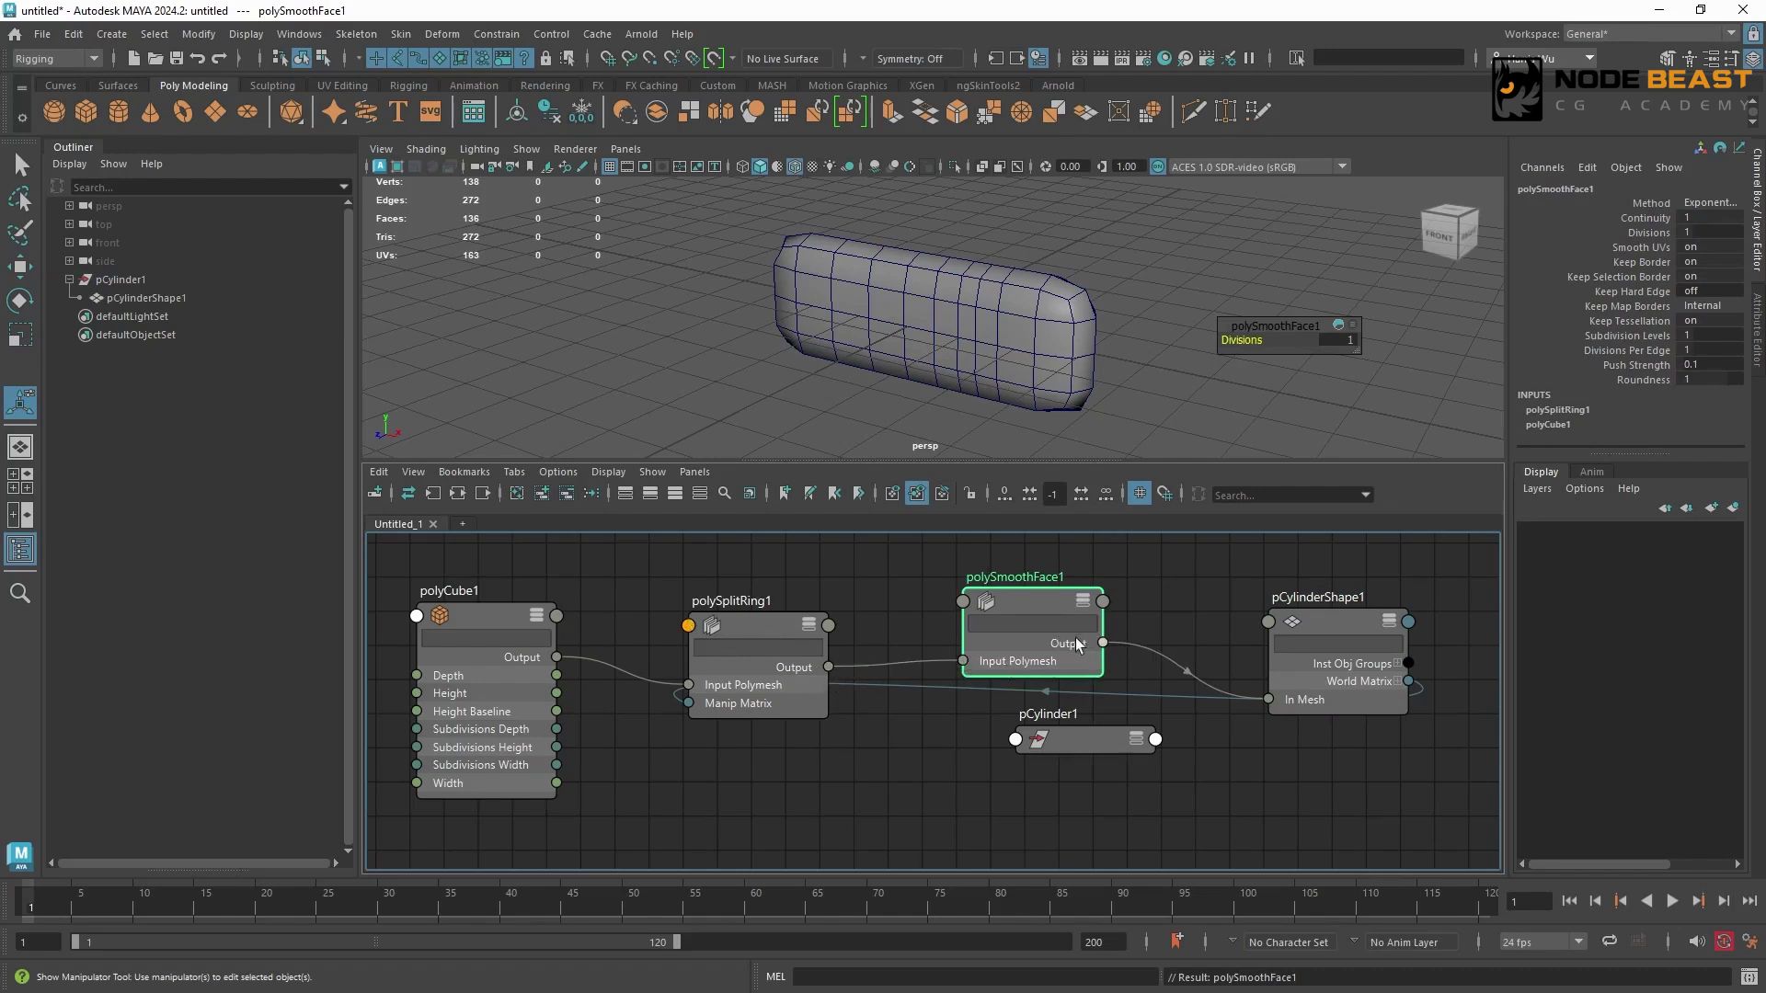
left_click(1354, 636)
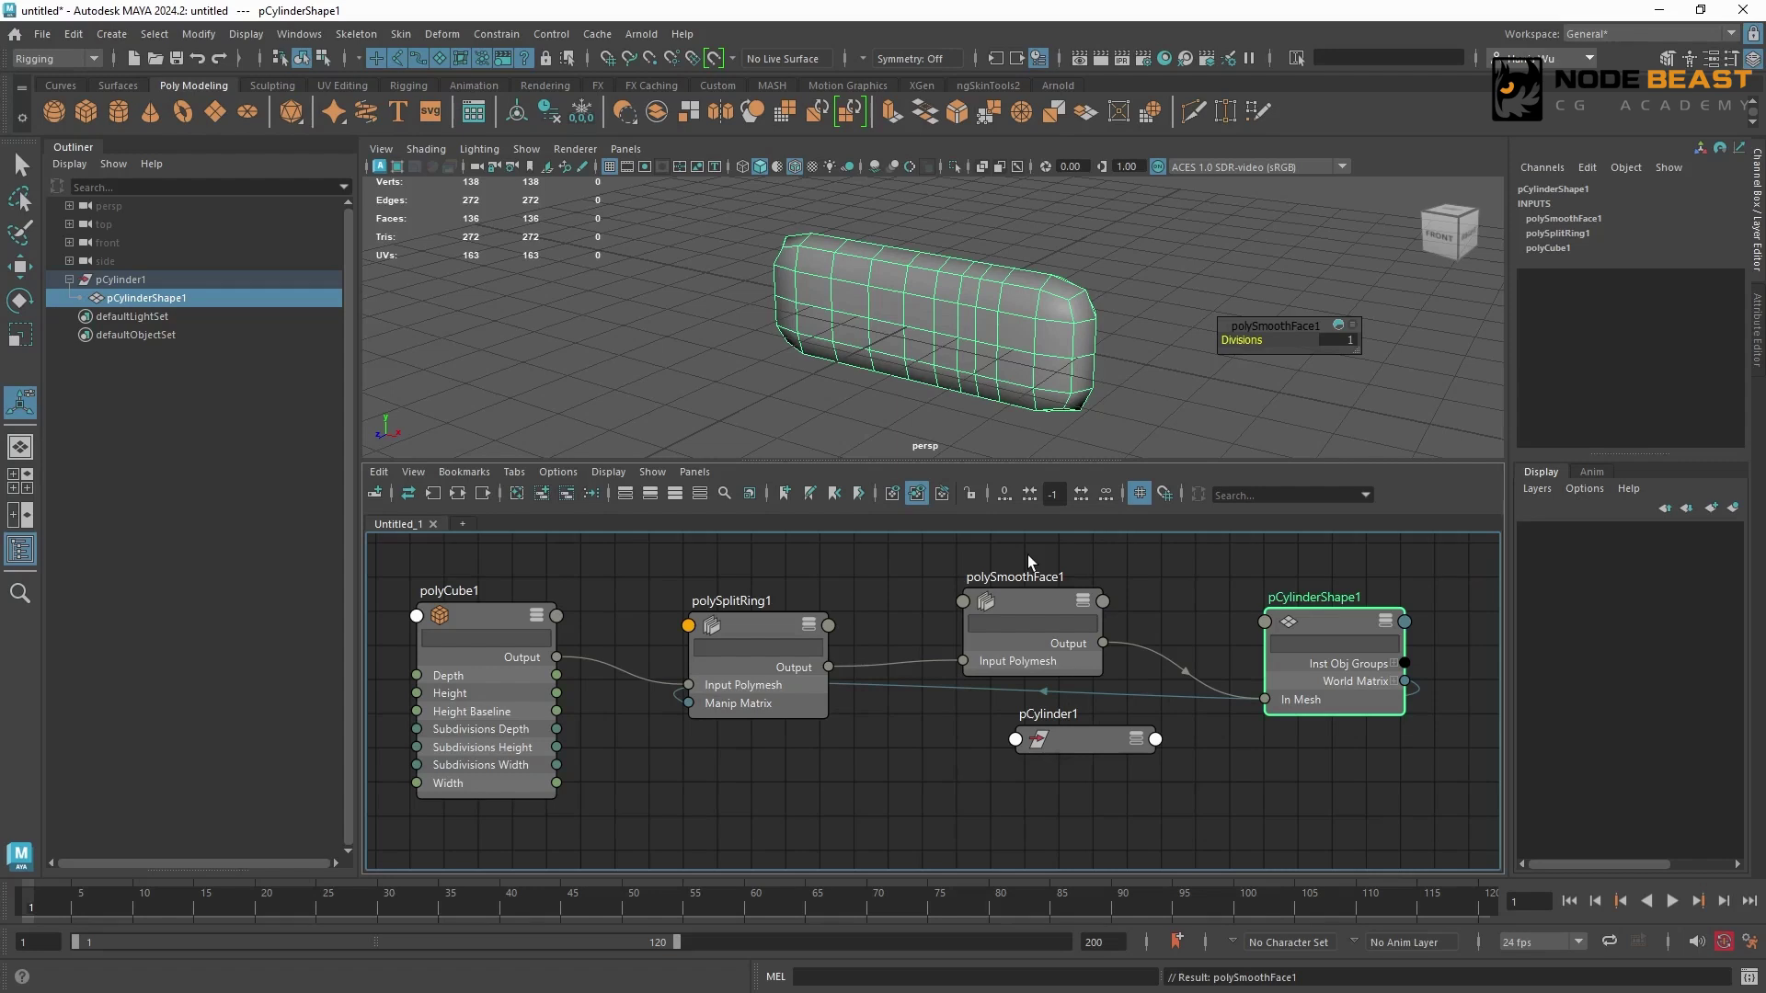
left_click_drag(1293, 652, 1273, 648)
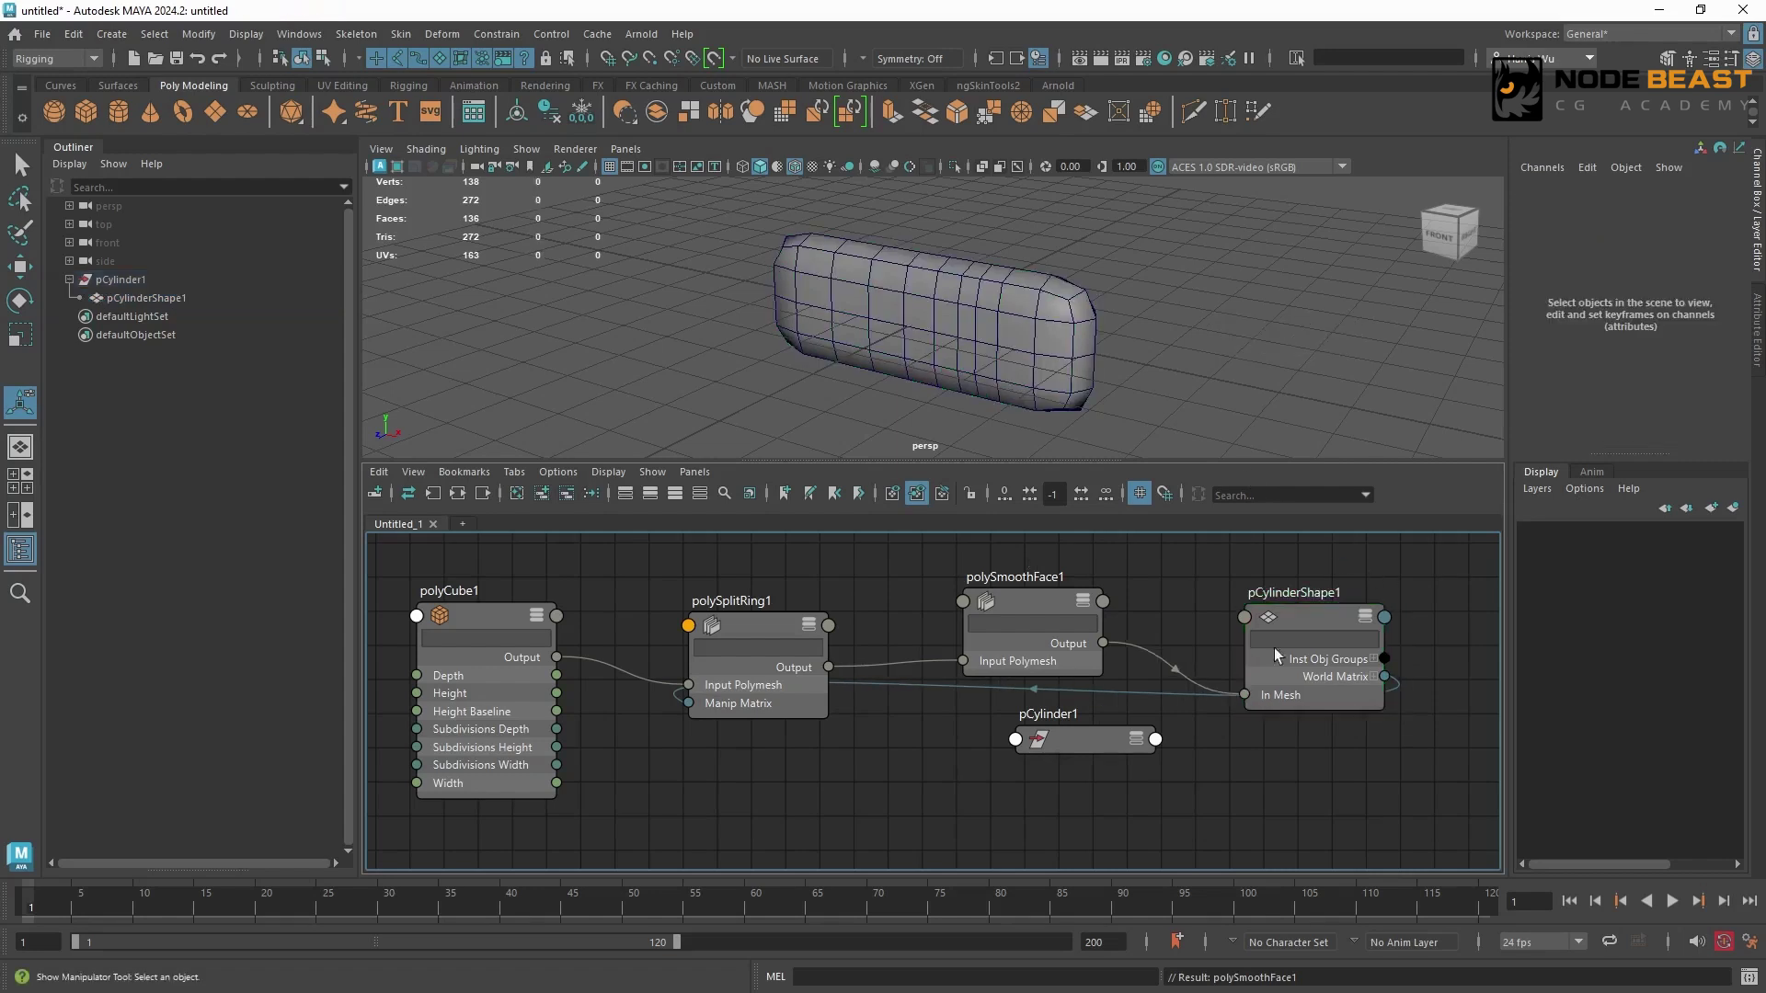
Examine the pCylinder1 transform and follow the history chain from polyCube1 through polySplitRing1 and polySmoothFace1 to pCylinderShape1.
left_click(1098, 743)
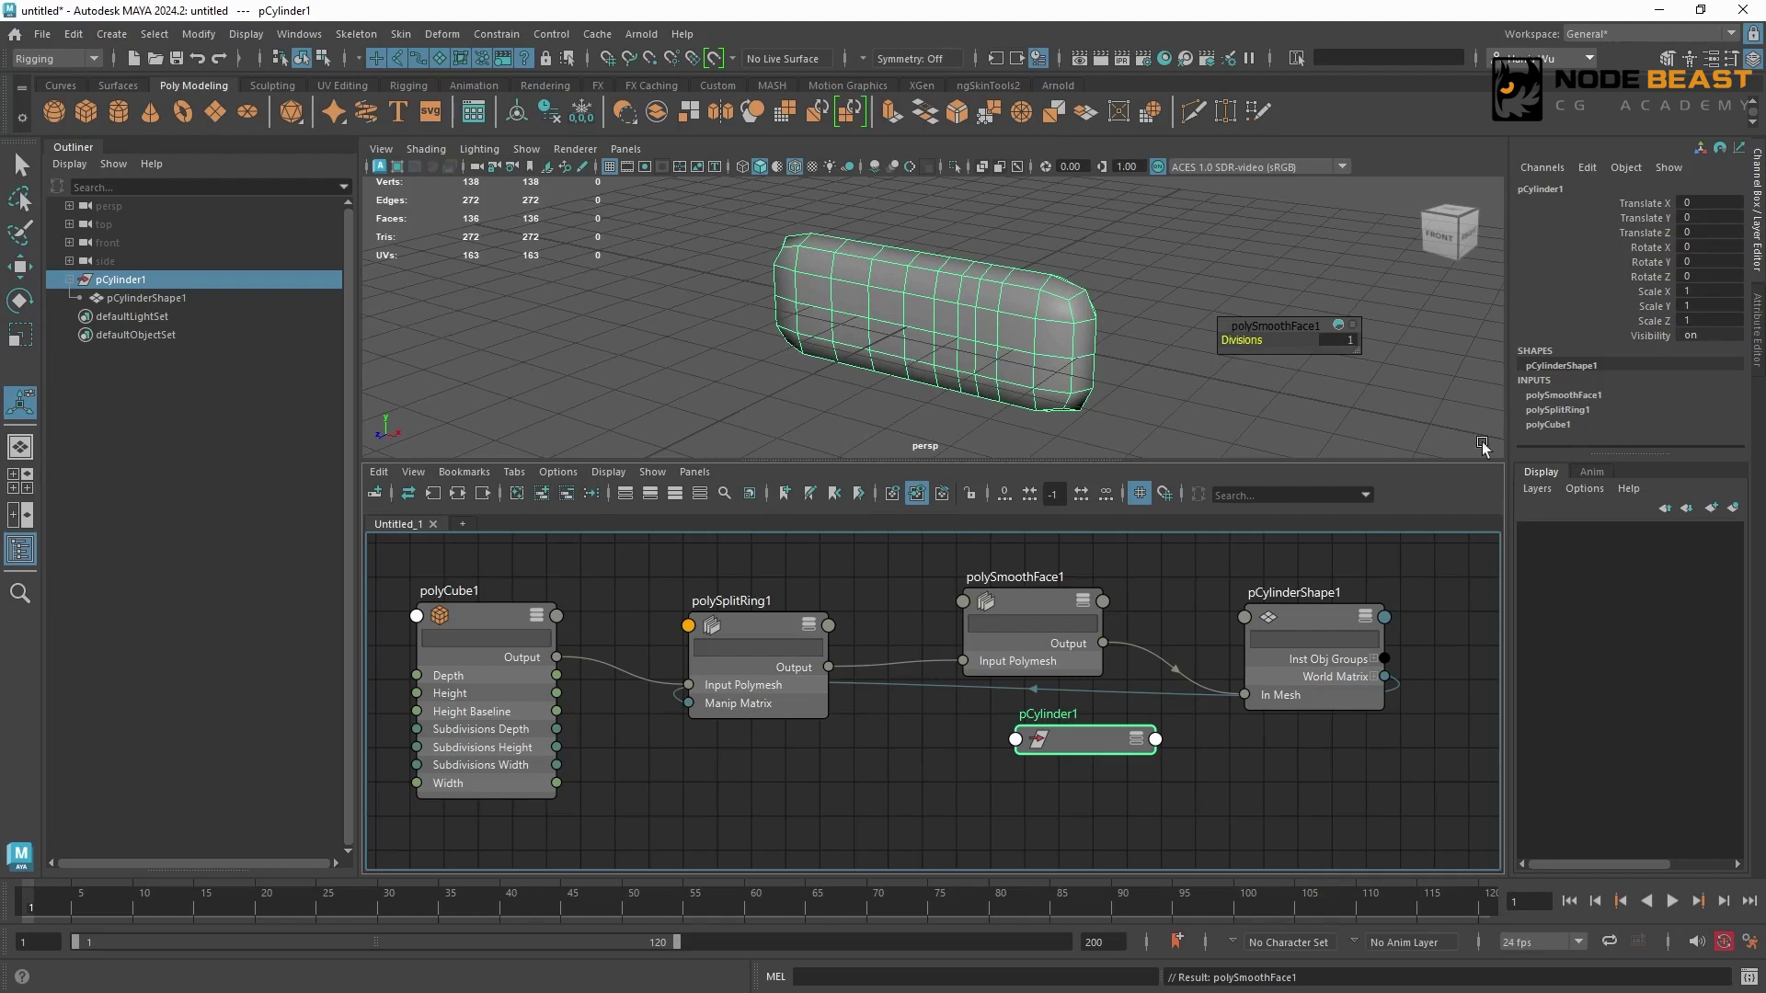
left_click(500, 614)
left_click(1027, 603)
left_click(1279, 594)
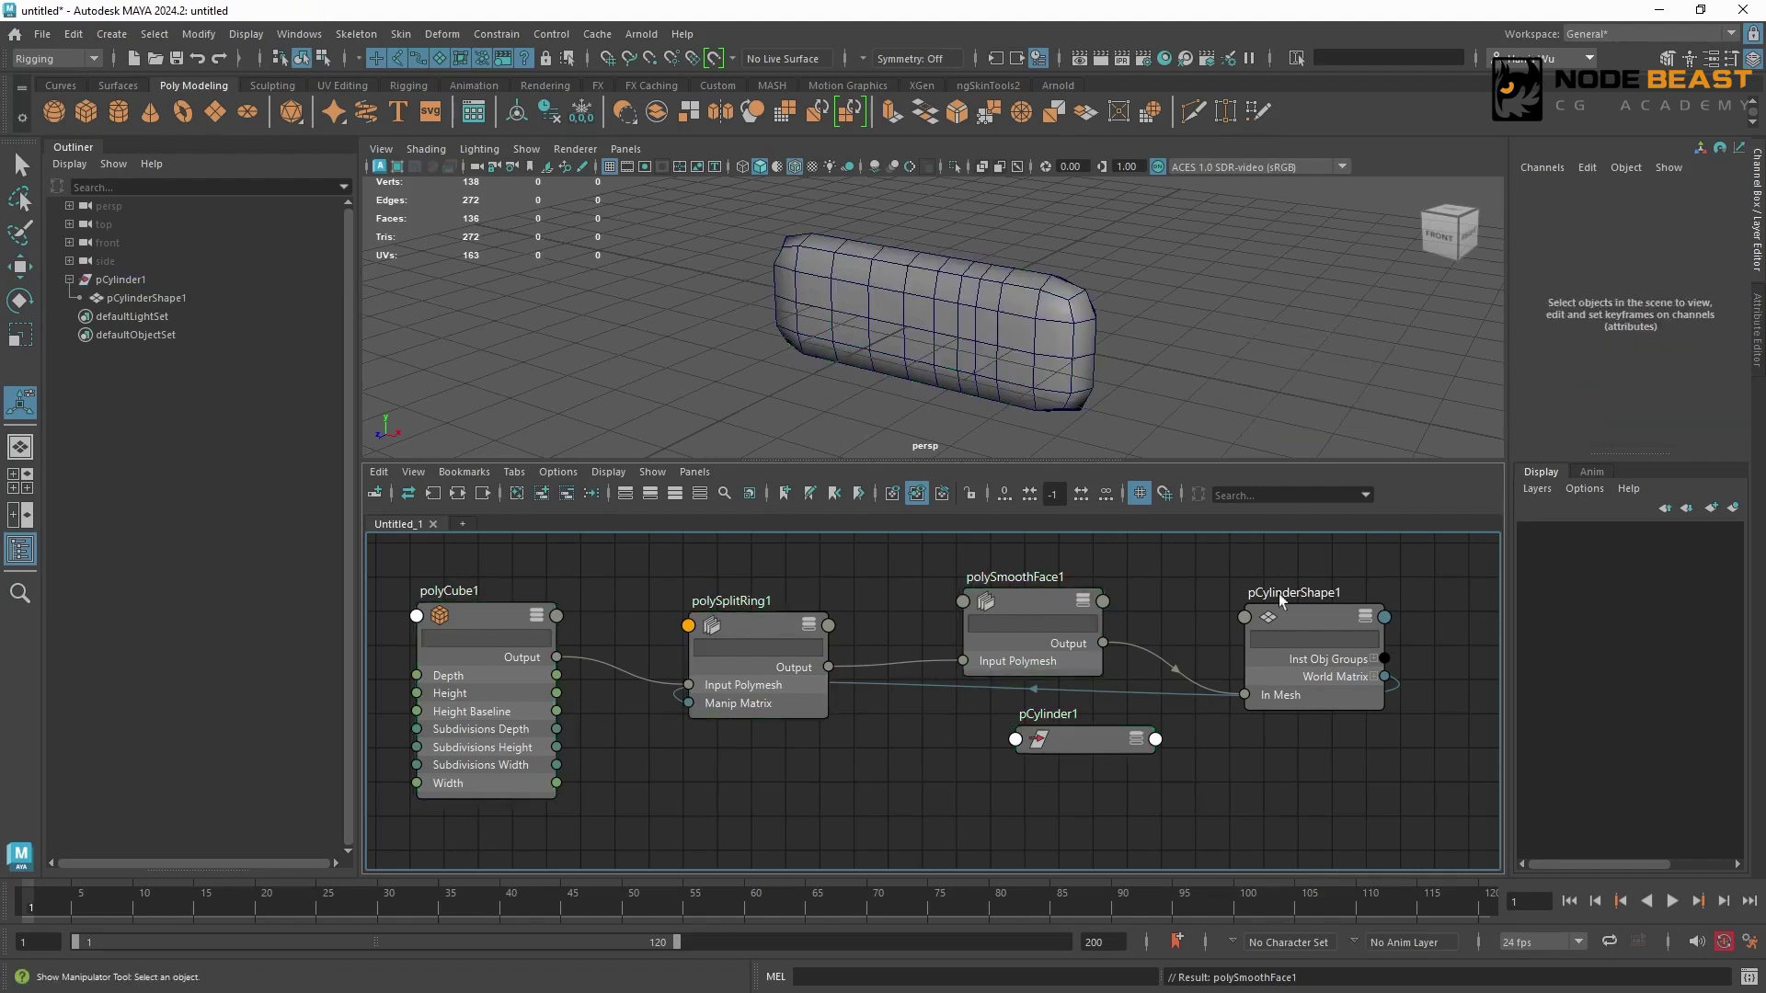
left_click(1304, 609)
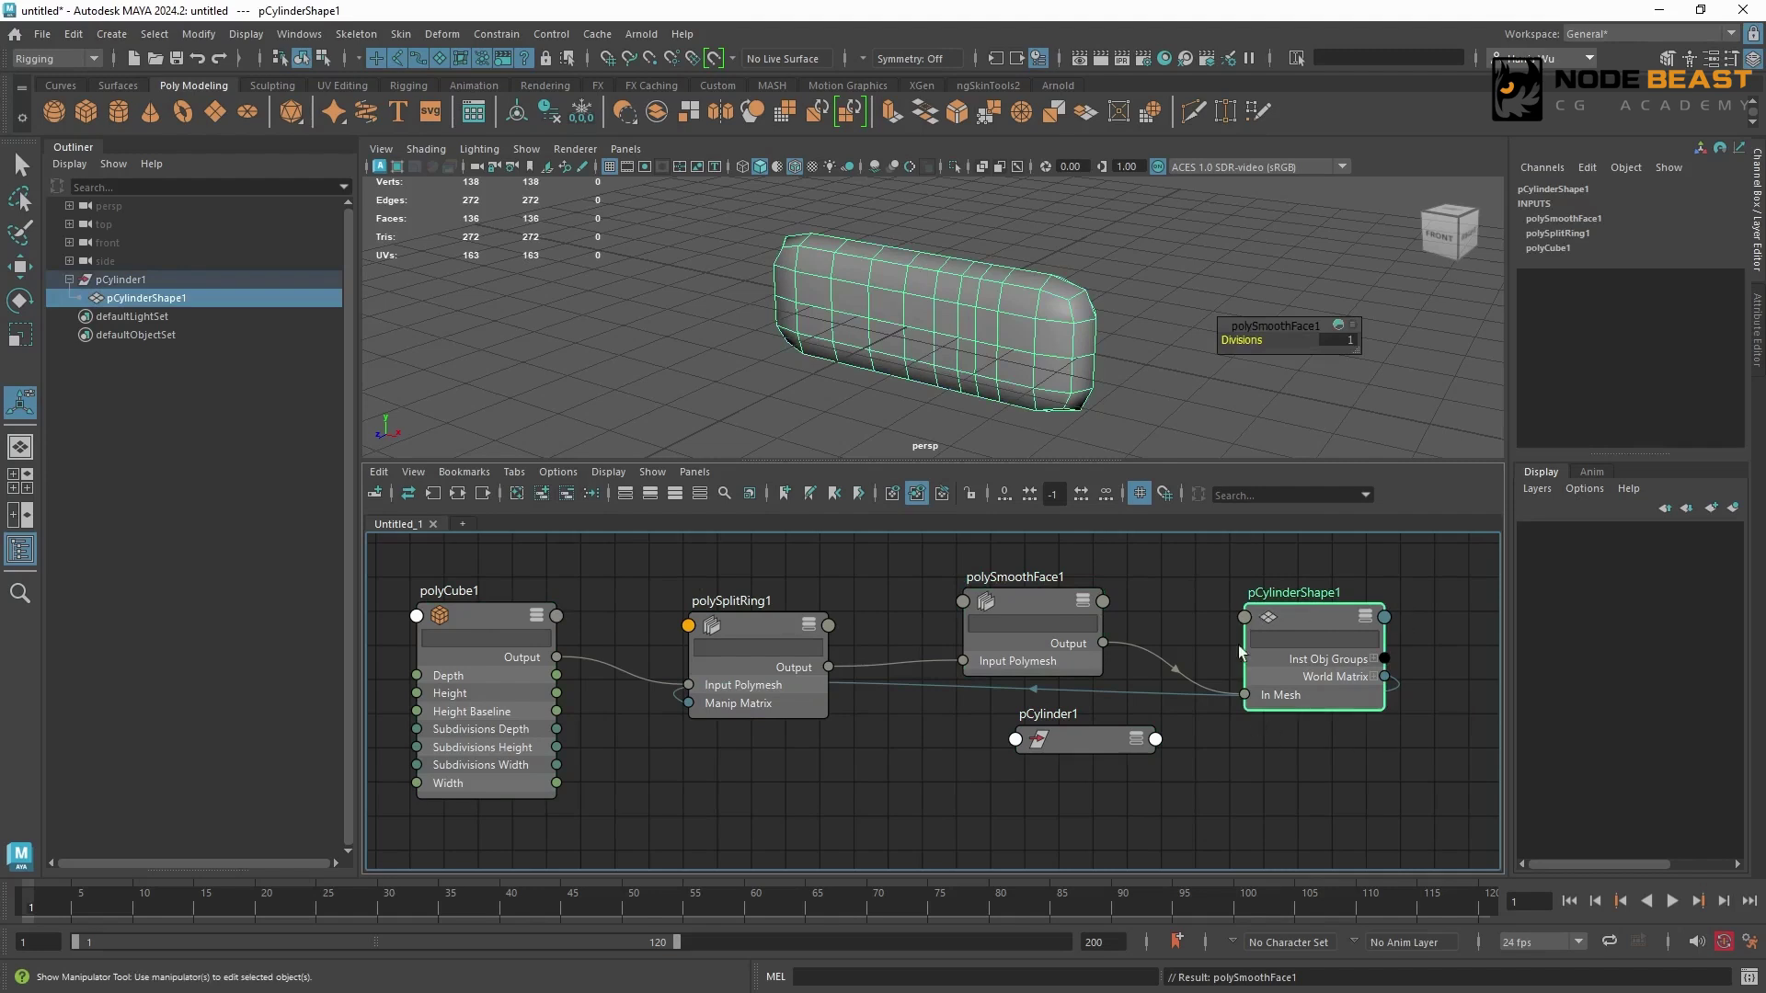
left_click(487, 615)
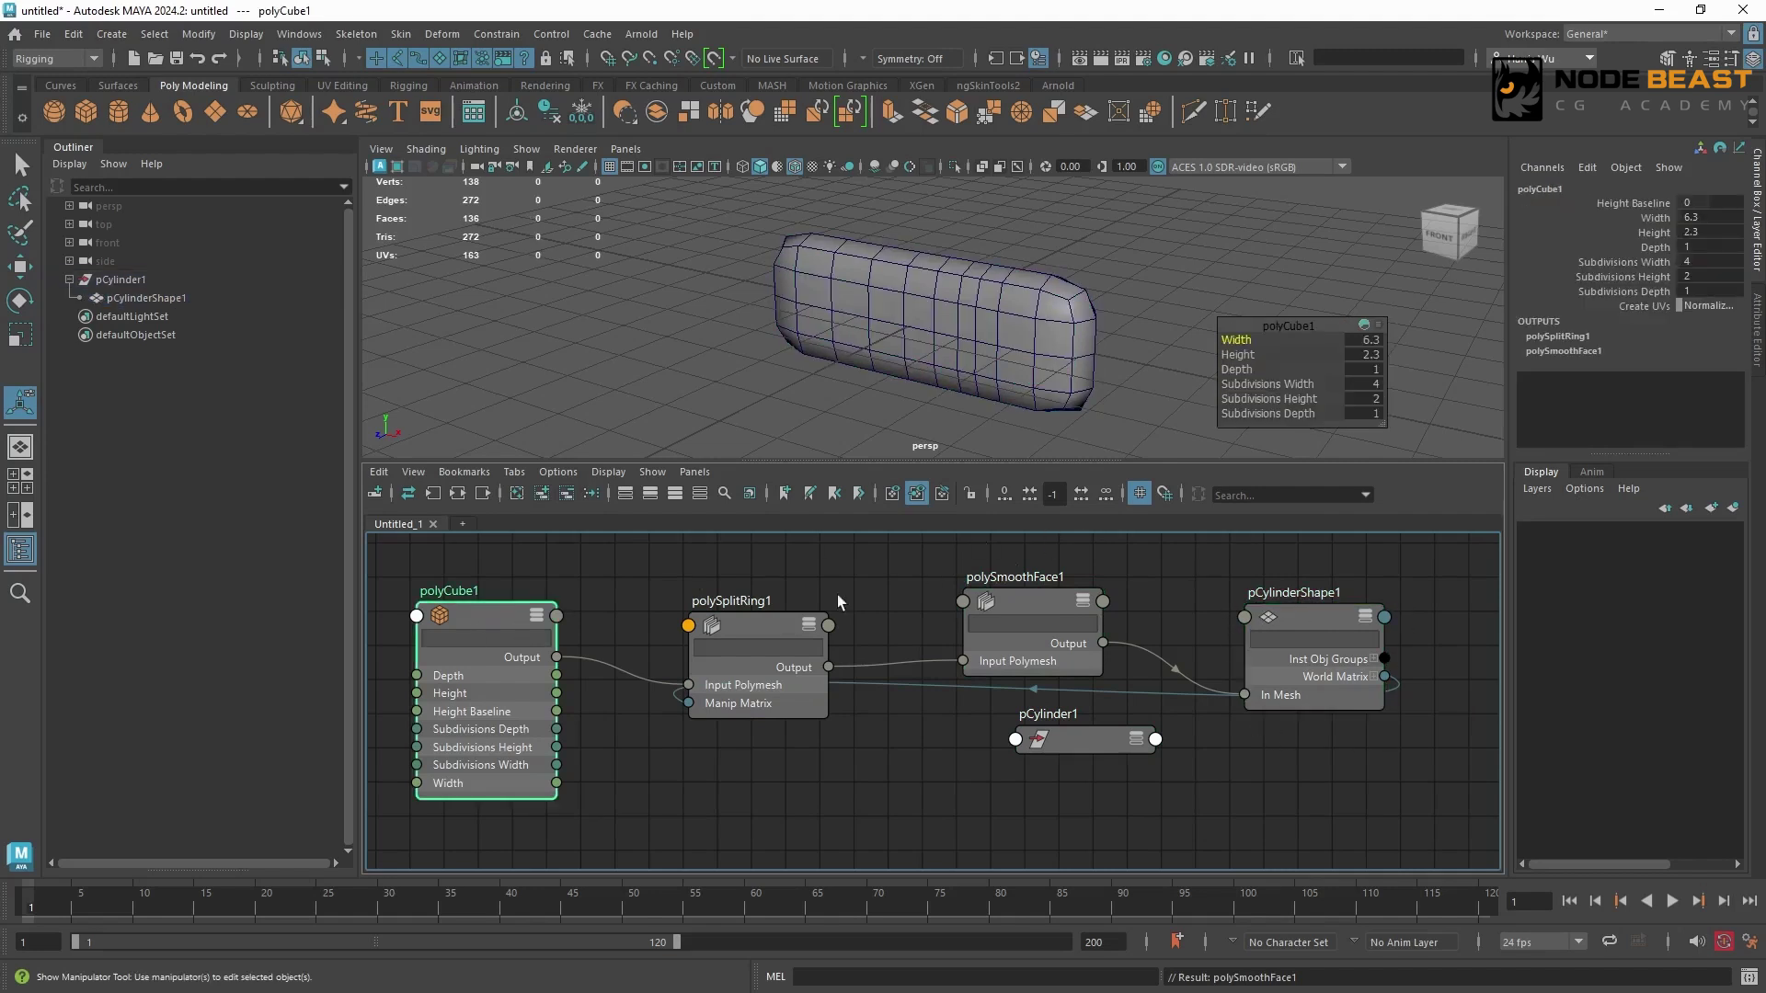
left_click(758, 623)
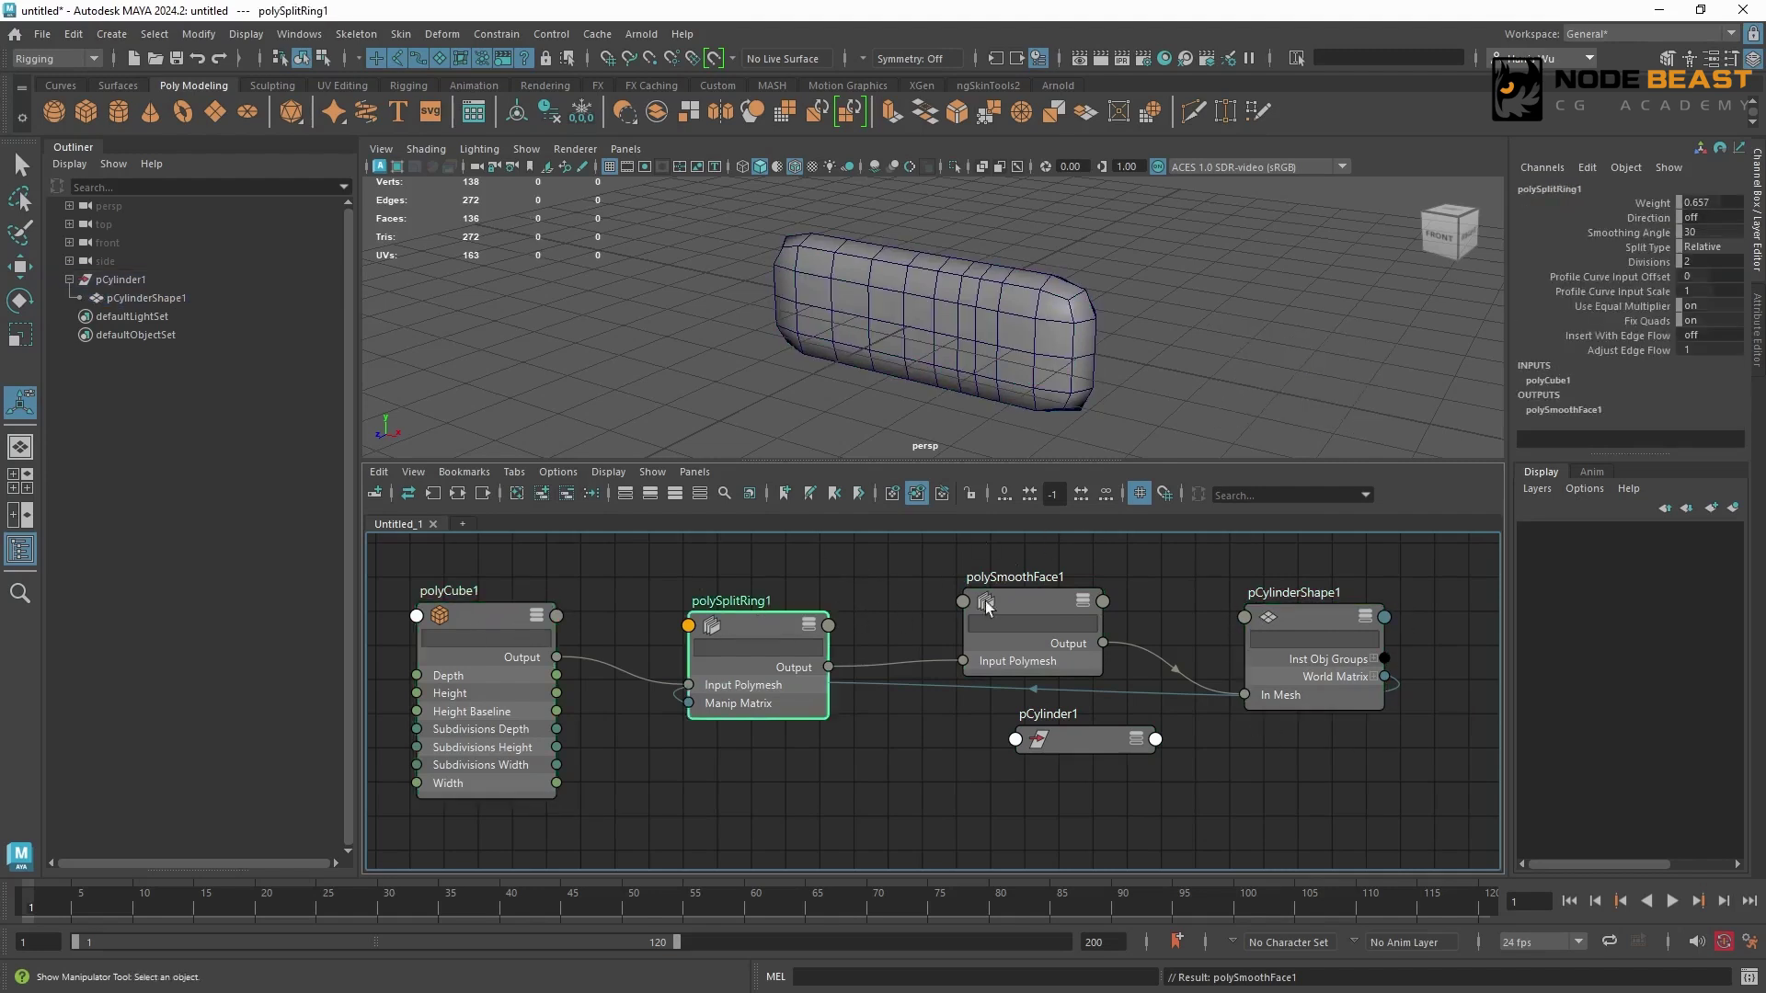
left_click(1038, 600)
left_click(1311, 634)
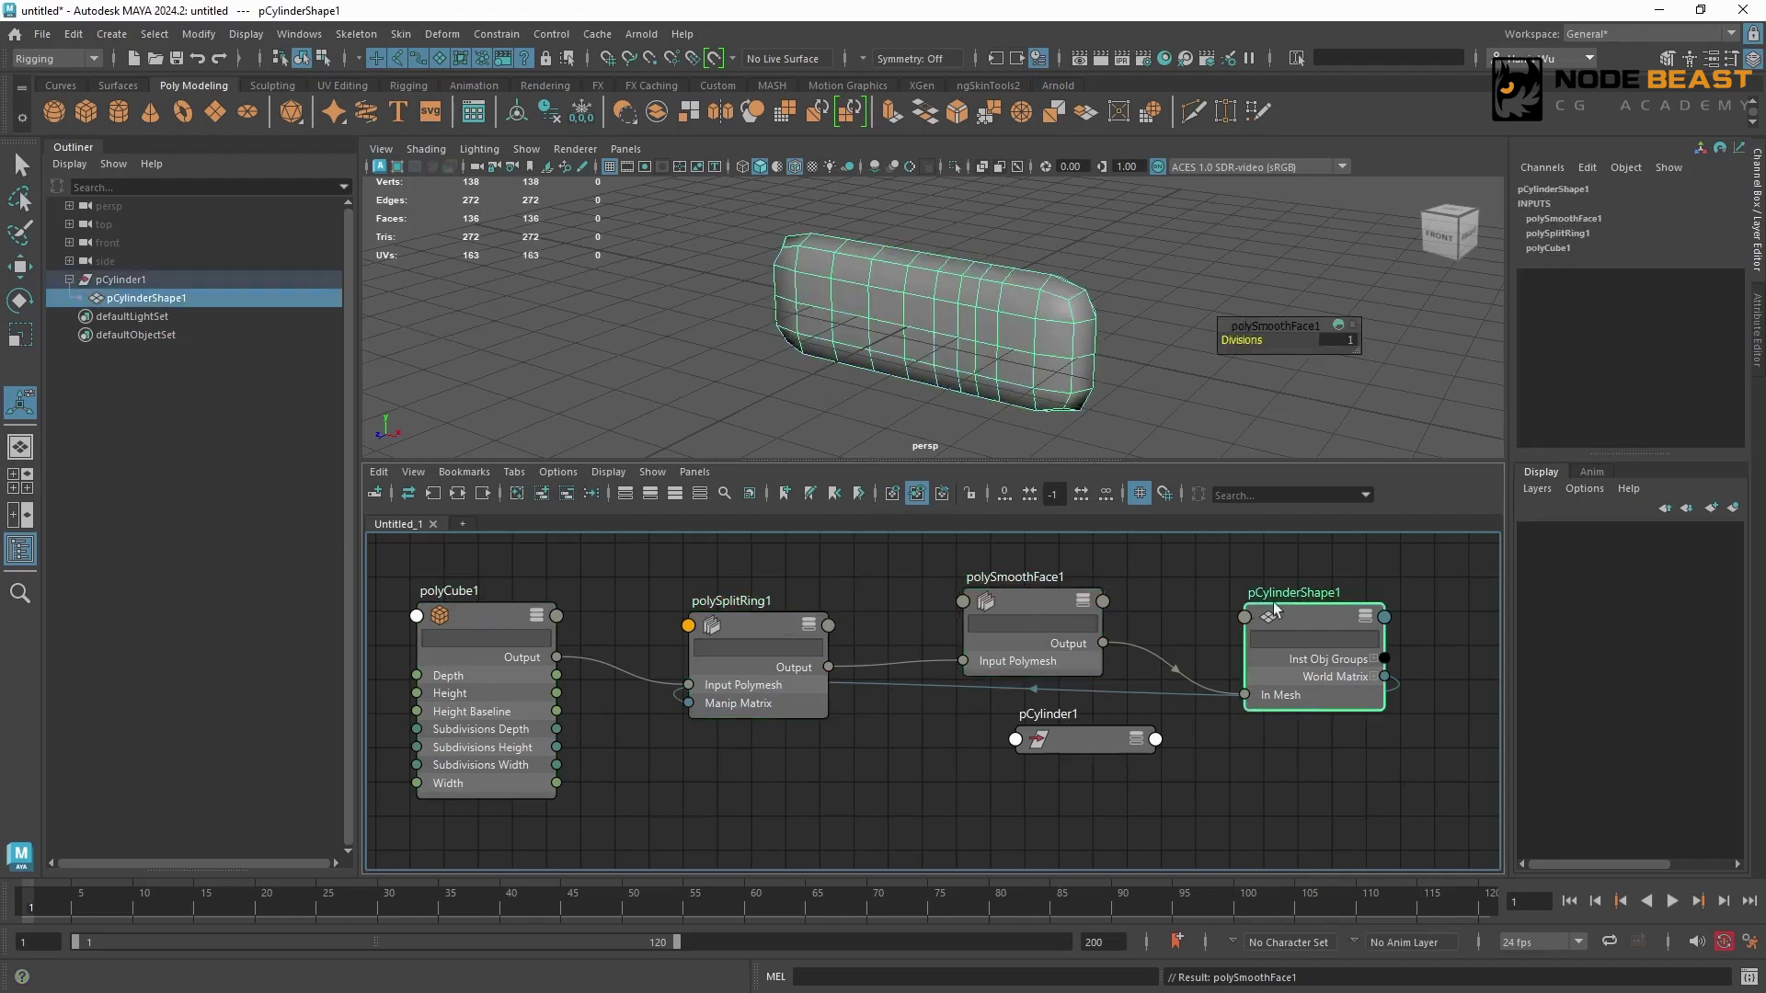
left_click(1381, 550)
left_click(1318, 615)
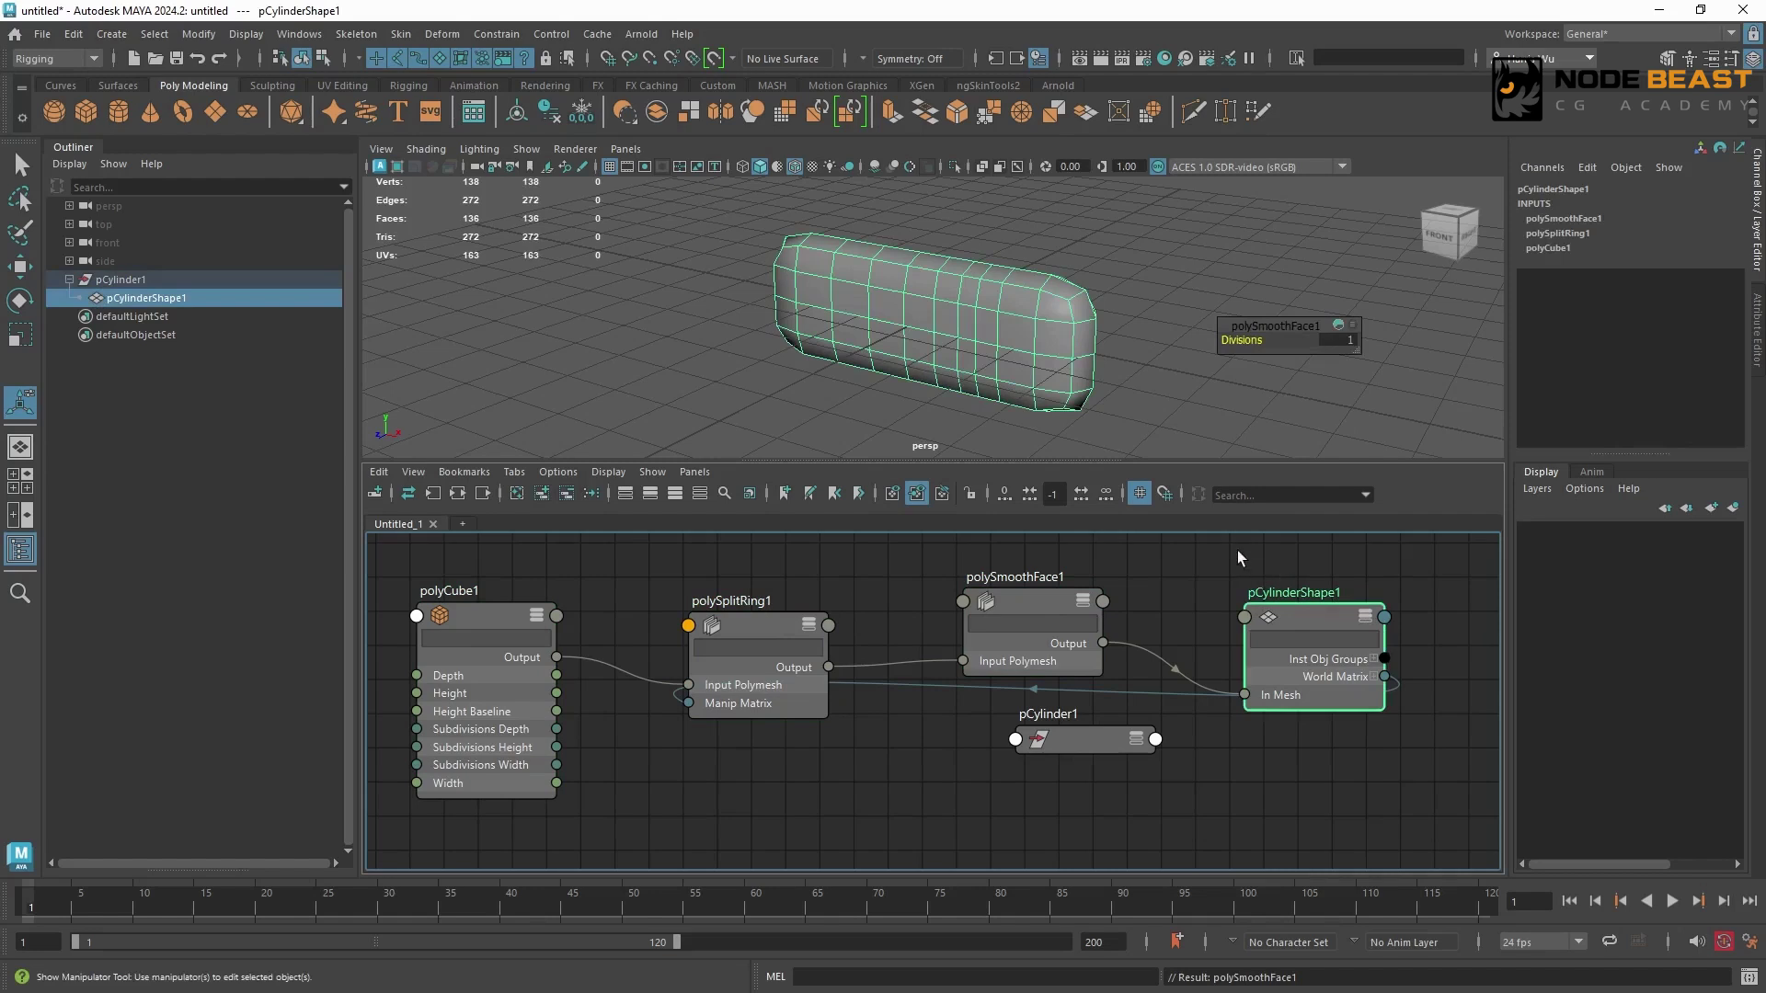
Delete the construction history of the pCylinder1 transform.
left_click(74, 34)
mouse_move(174, 258)
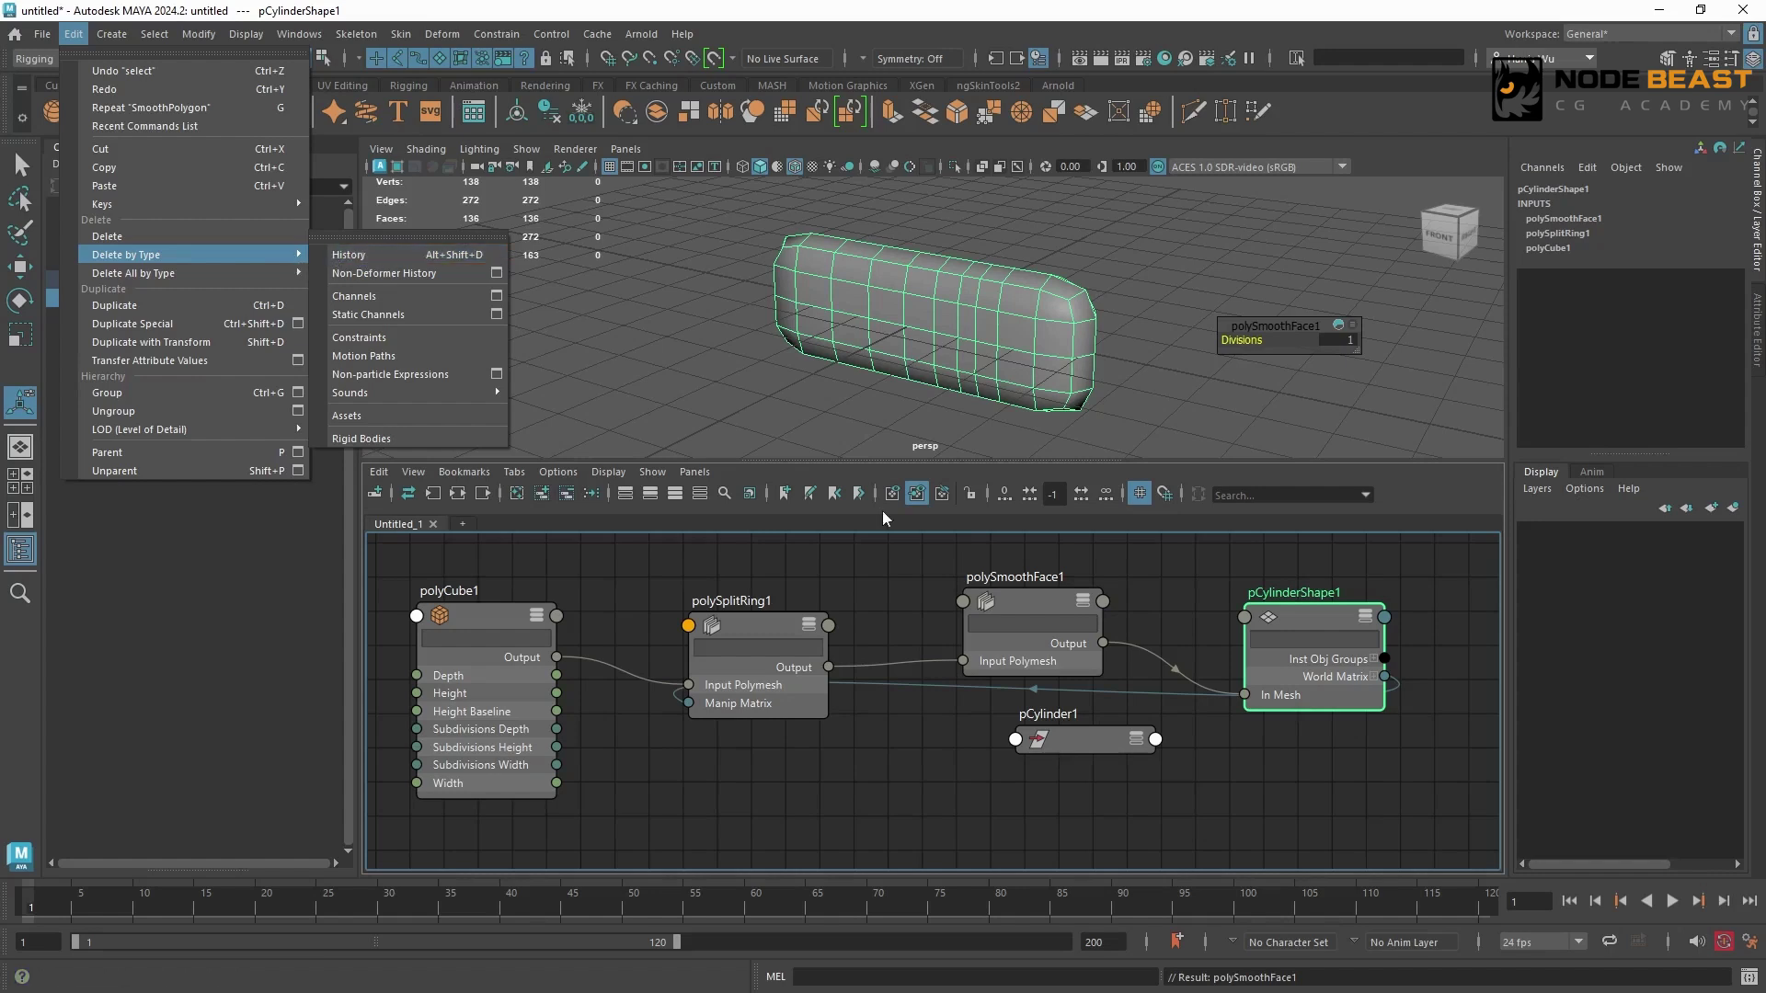
left_click(1087, 747)
left_click(74, 34)
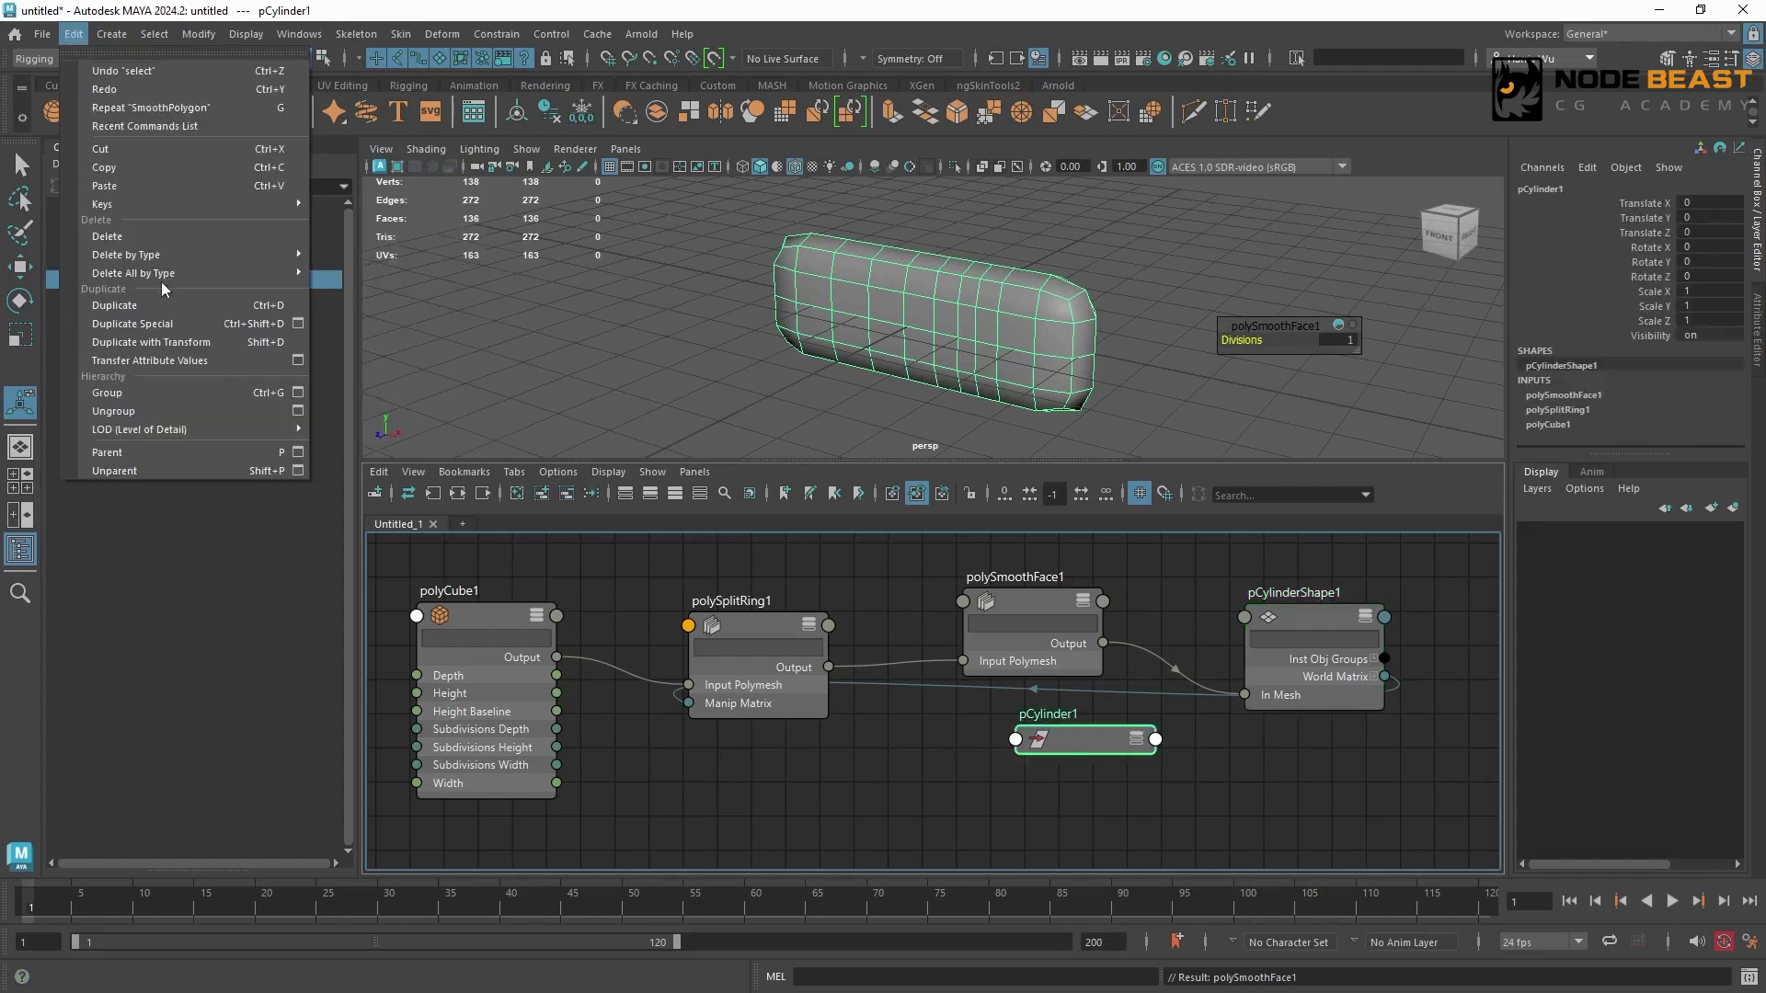
left_click(347, 254)
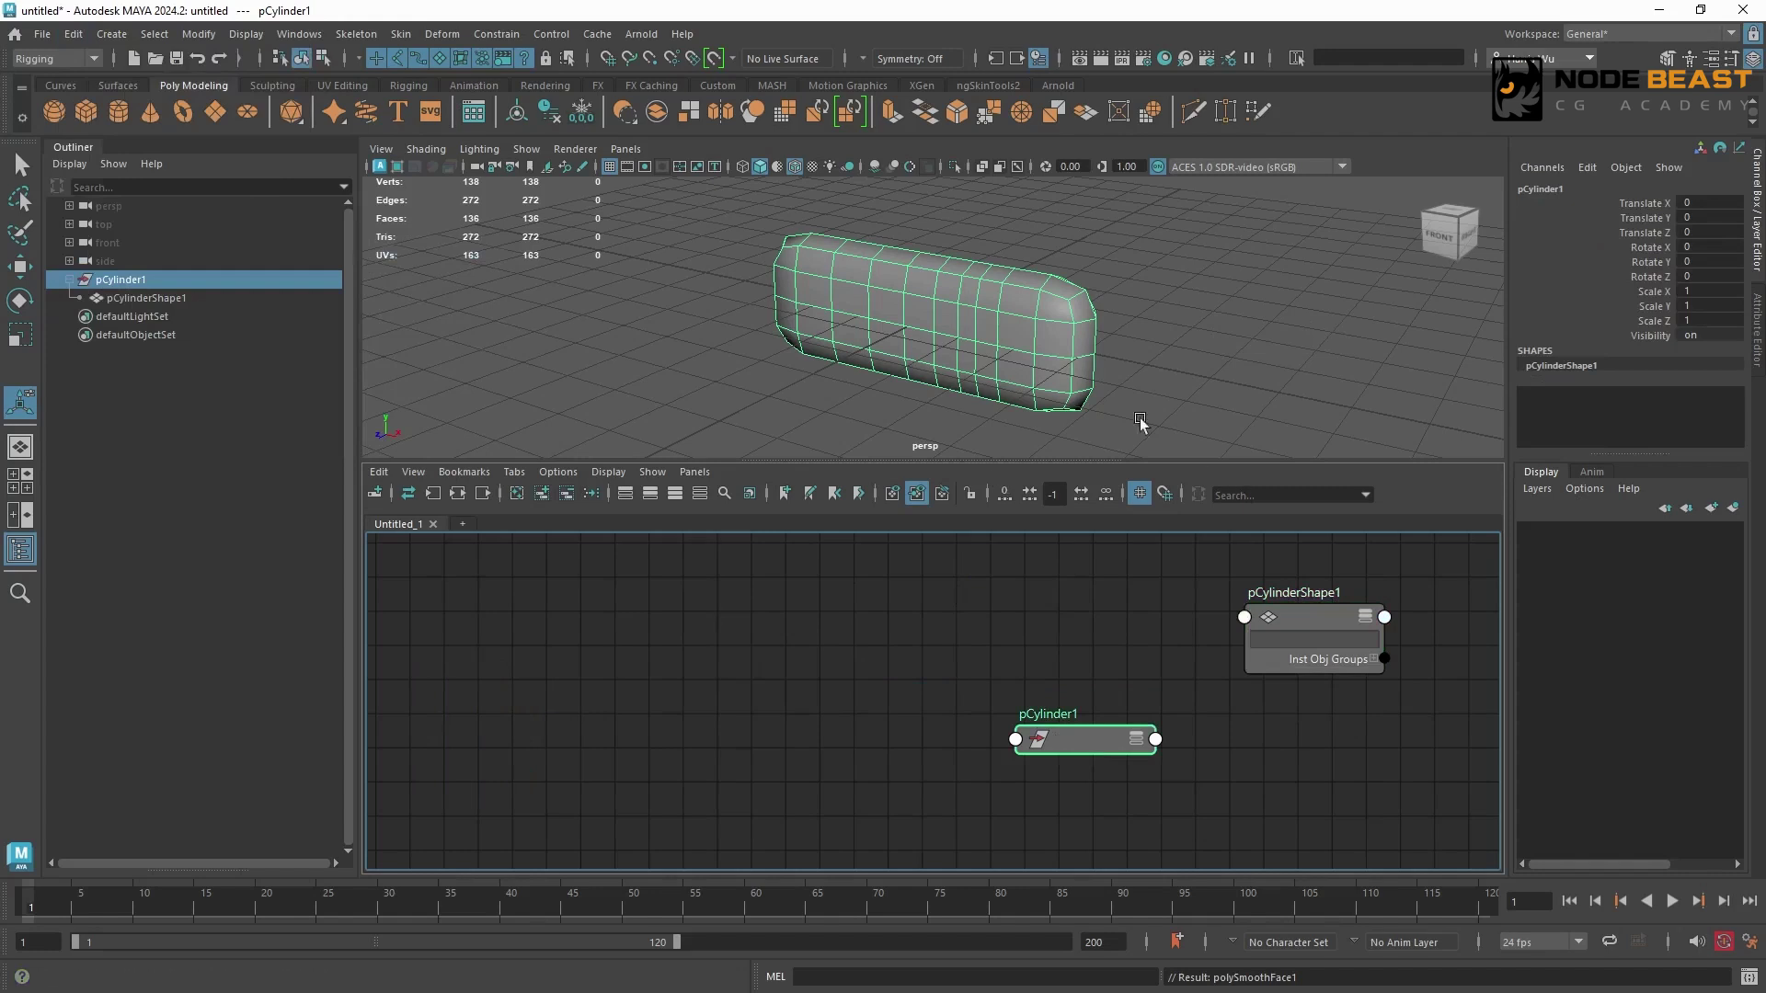
Move the pCylinderShape1 node directly above the pCylinder1 node in the graph.
left_click(1155, 622)
left_click(1297, 616)
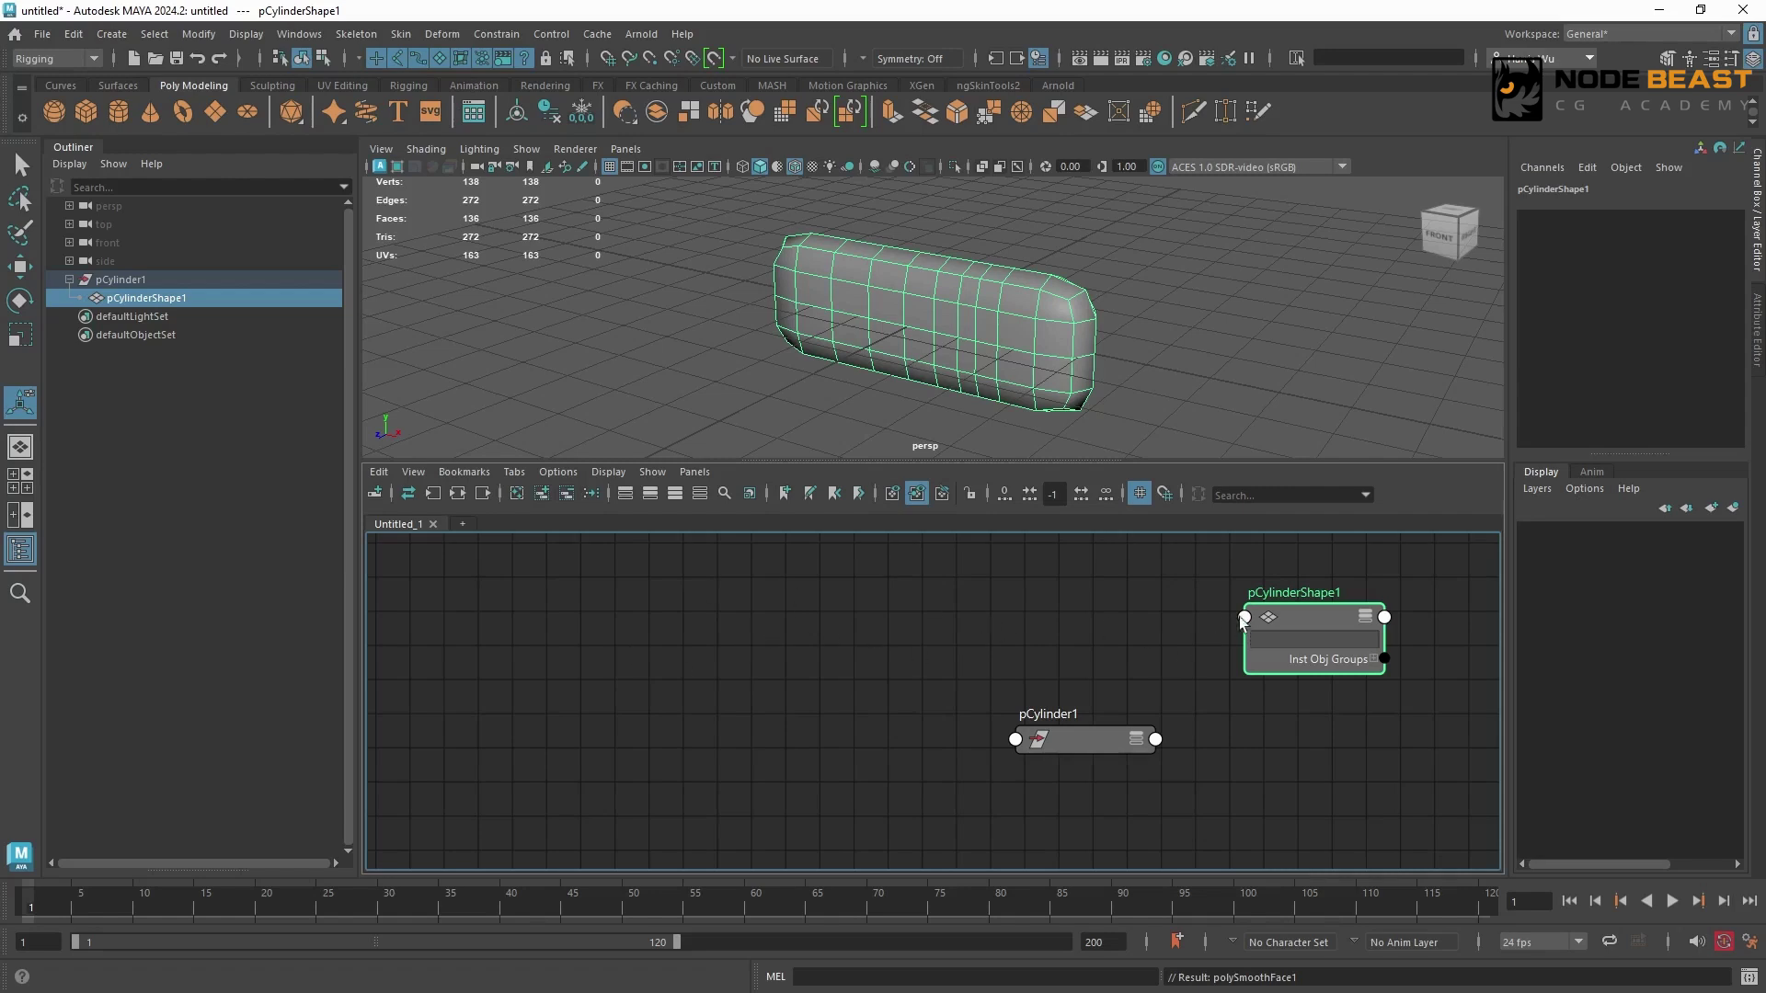
left_click_drag(1294, 617, 1077, 618)
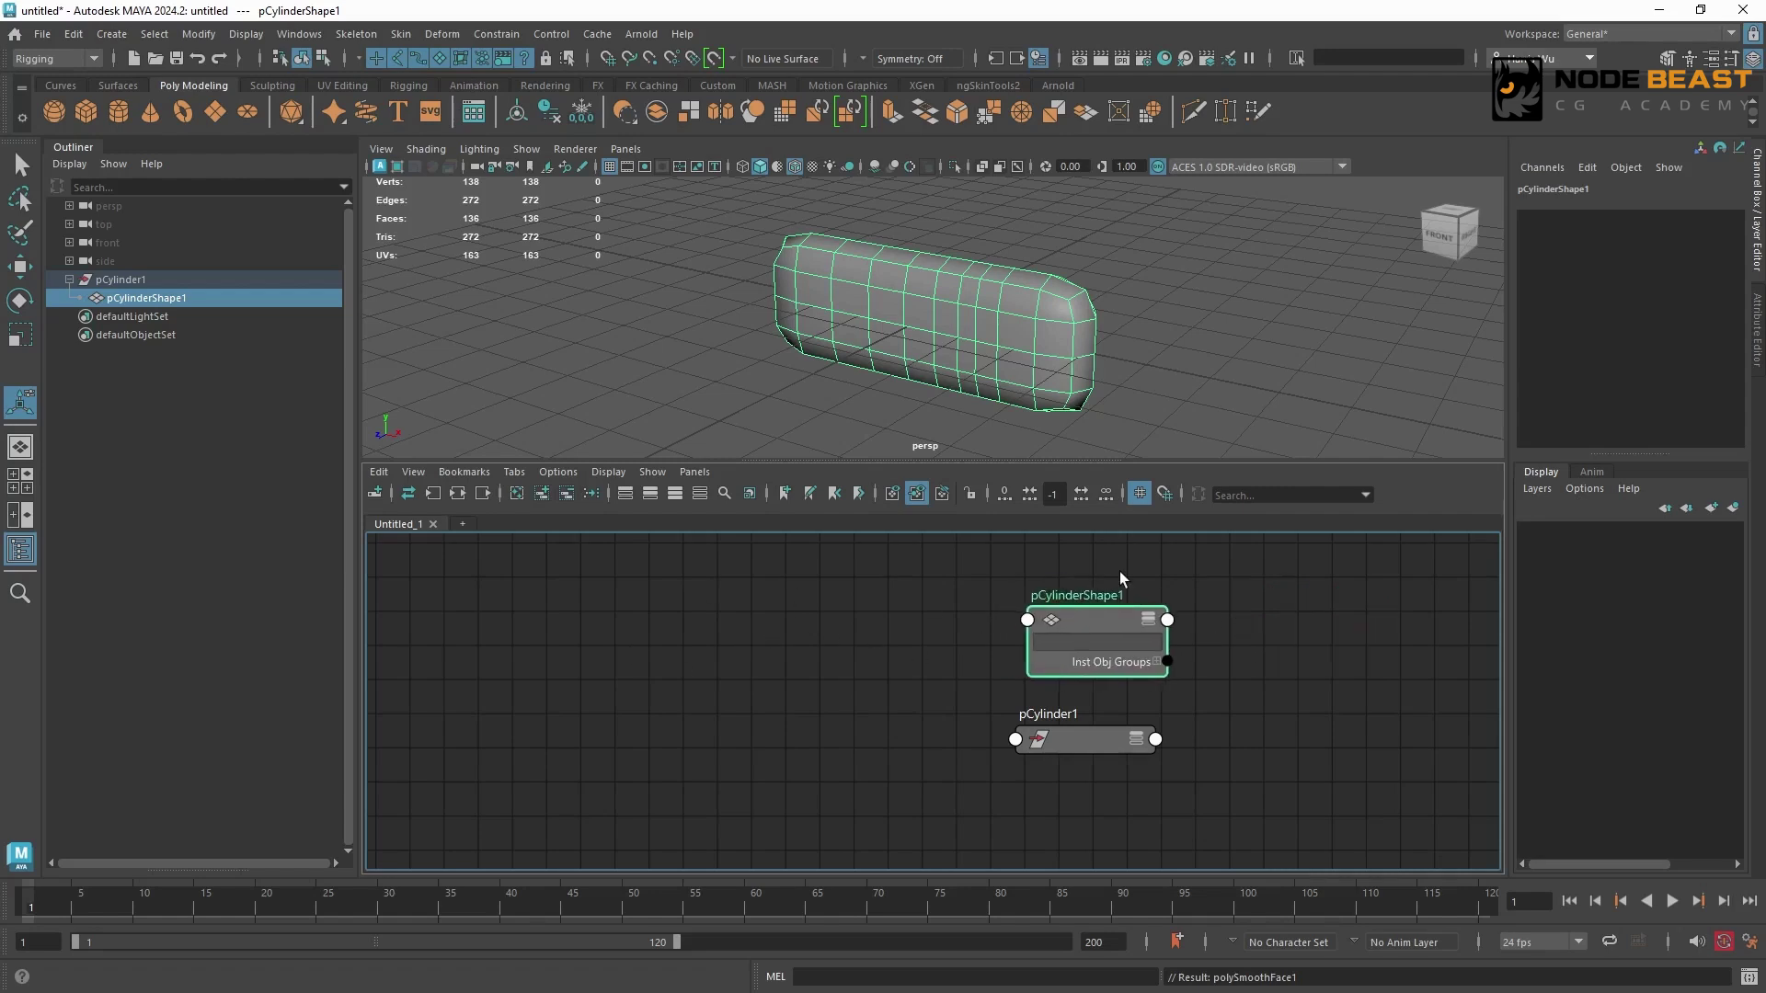